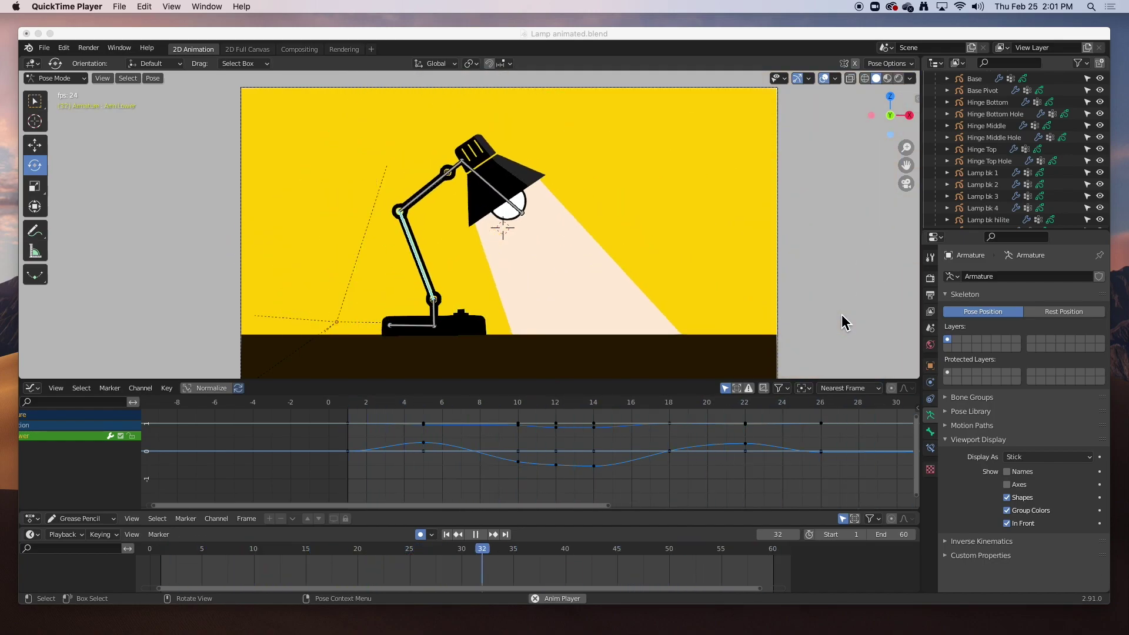
# Step: Open the recent file Lamp.blend, closing Lamp animated.blend without saving its changes
pyautogui.click(189, 172)
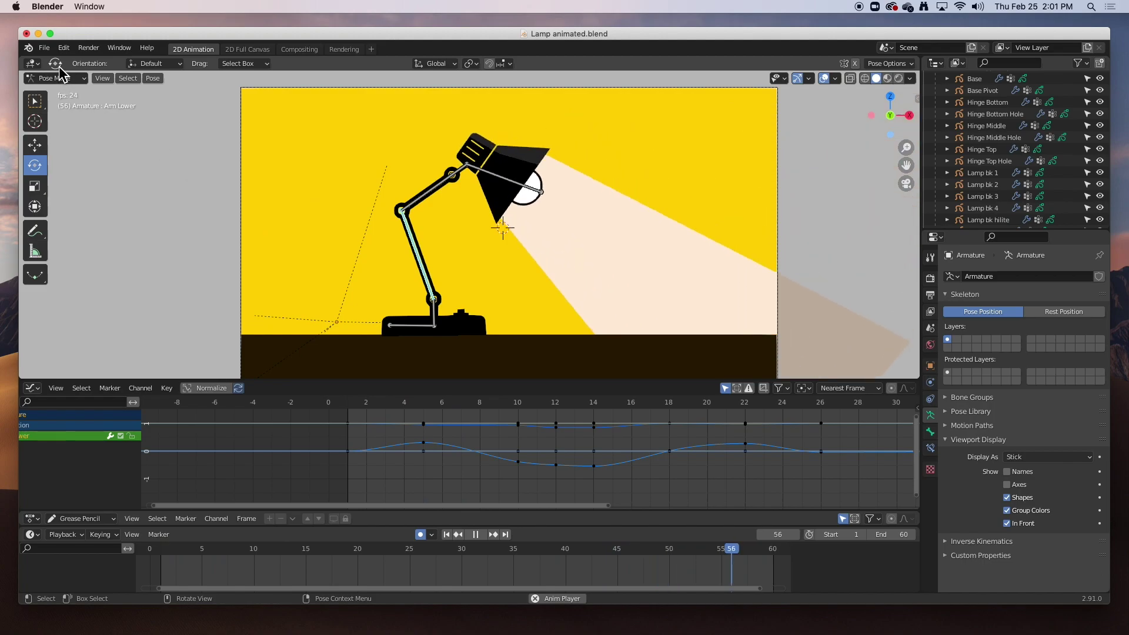
pyautogui.click(43, 48)
pyautogui.moveTo(52, 86)
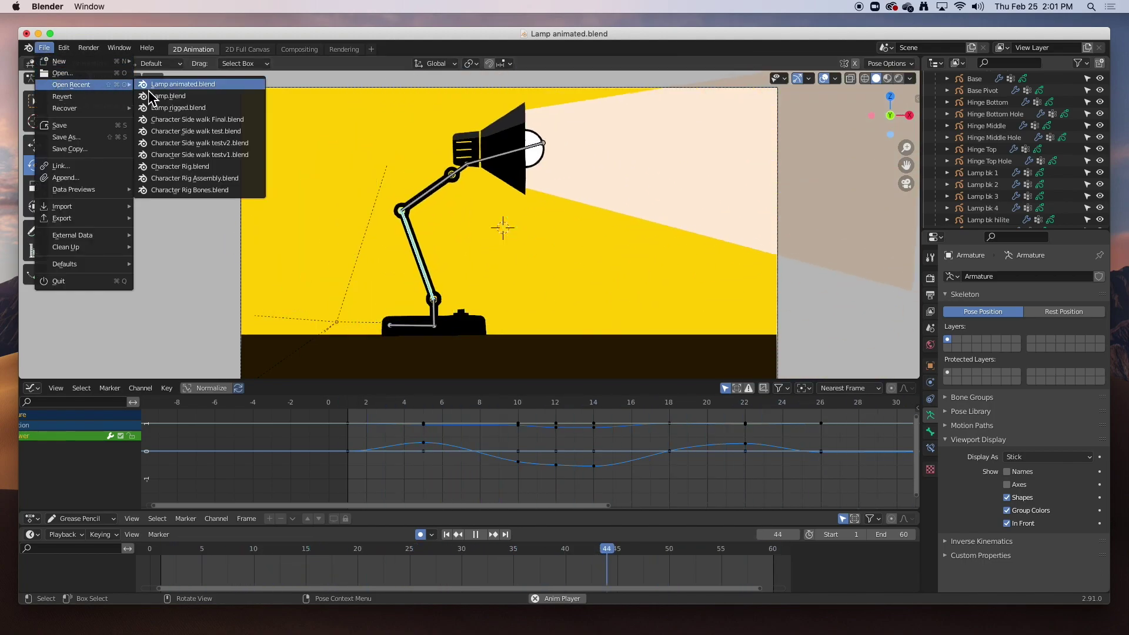
pyautogui.click(163, 108)
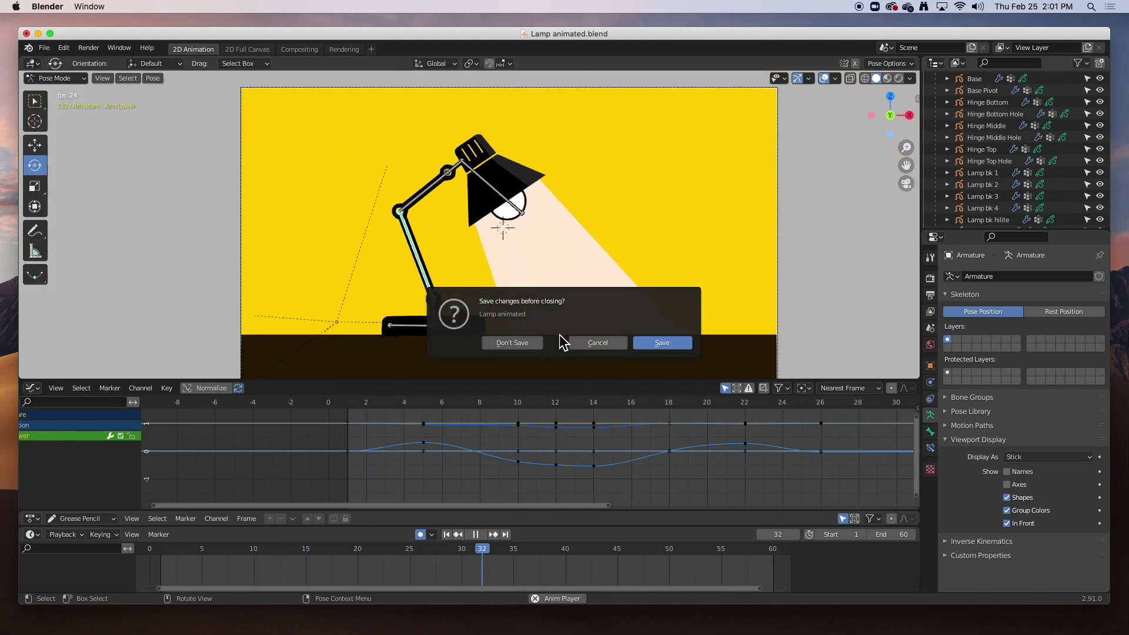
pyautogui.click(529, 343)
pyautogui.scroll(-2, 529, 344)
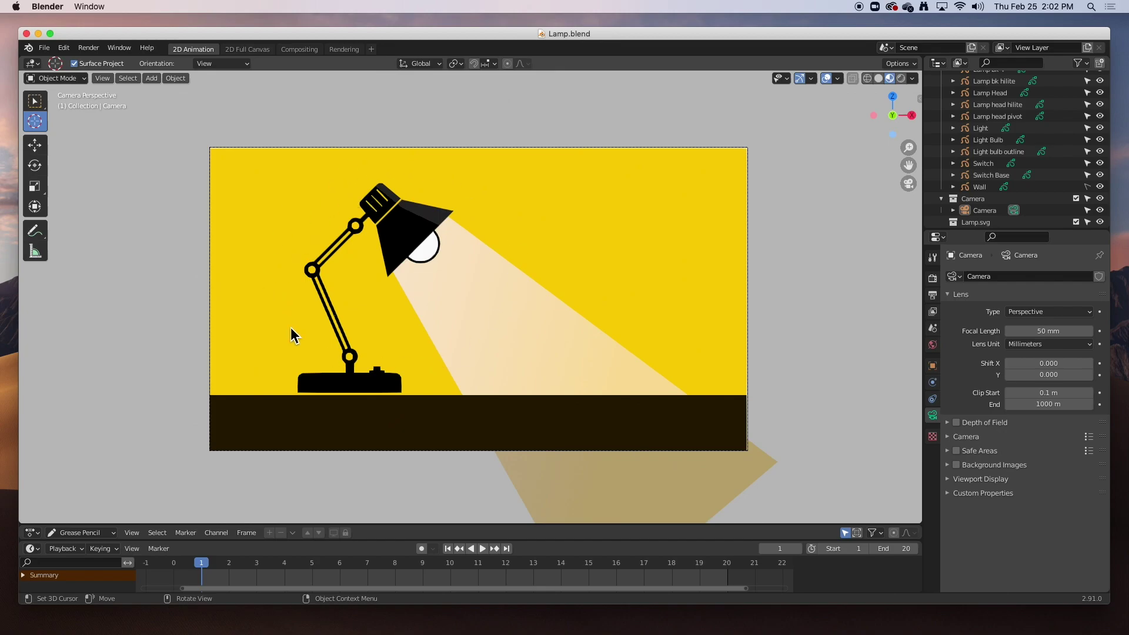
pyautogui.scroll(1, 298, 325)
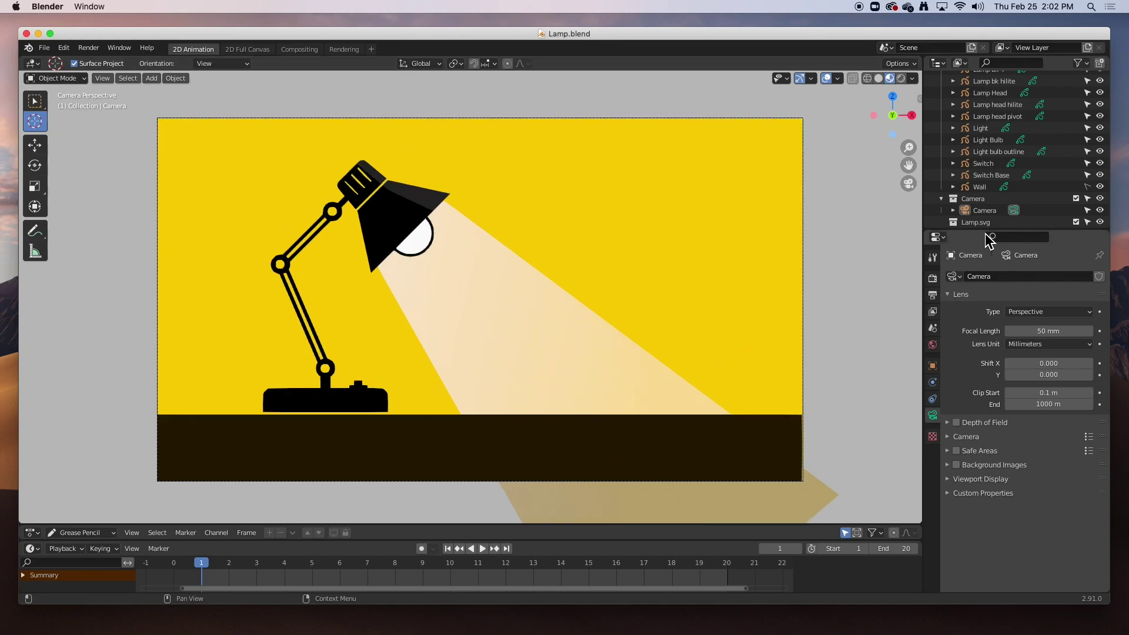
# Step: Enlarge the Outliner to list the whole collection and select single lamp parts such as Hinge Middle and Arm Lower top for inspection
pyautogui.moveTo(990, 231); pyautogui.dragTo(989, 479)
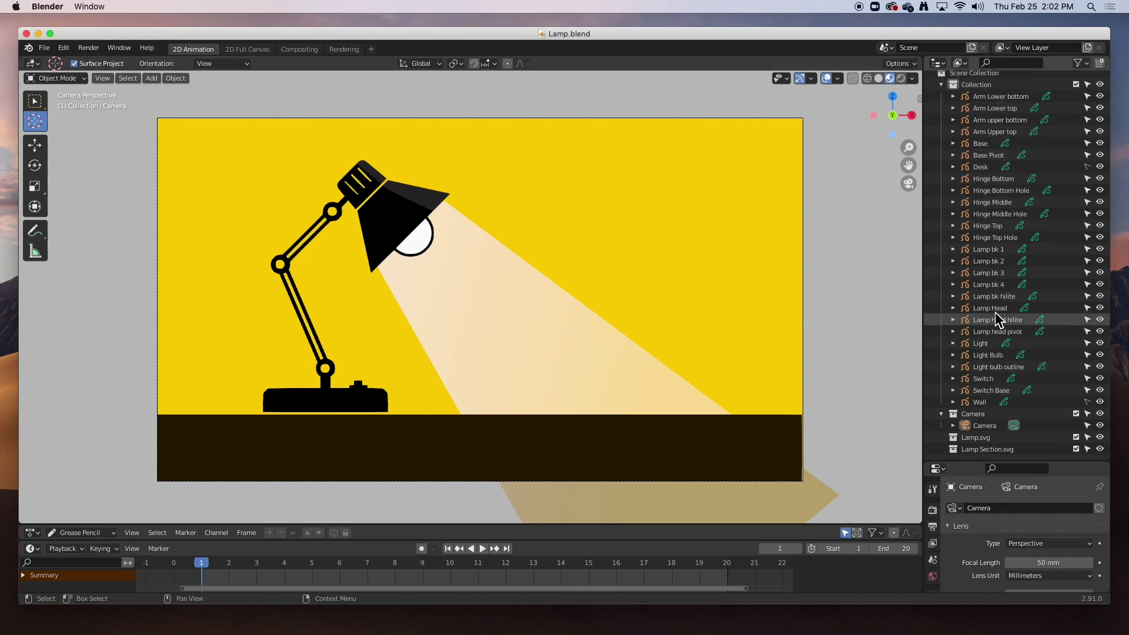
pyautogui.click(988, 249)
pyautogui.click(990, 214)
pyautogui.click(992, 202)
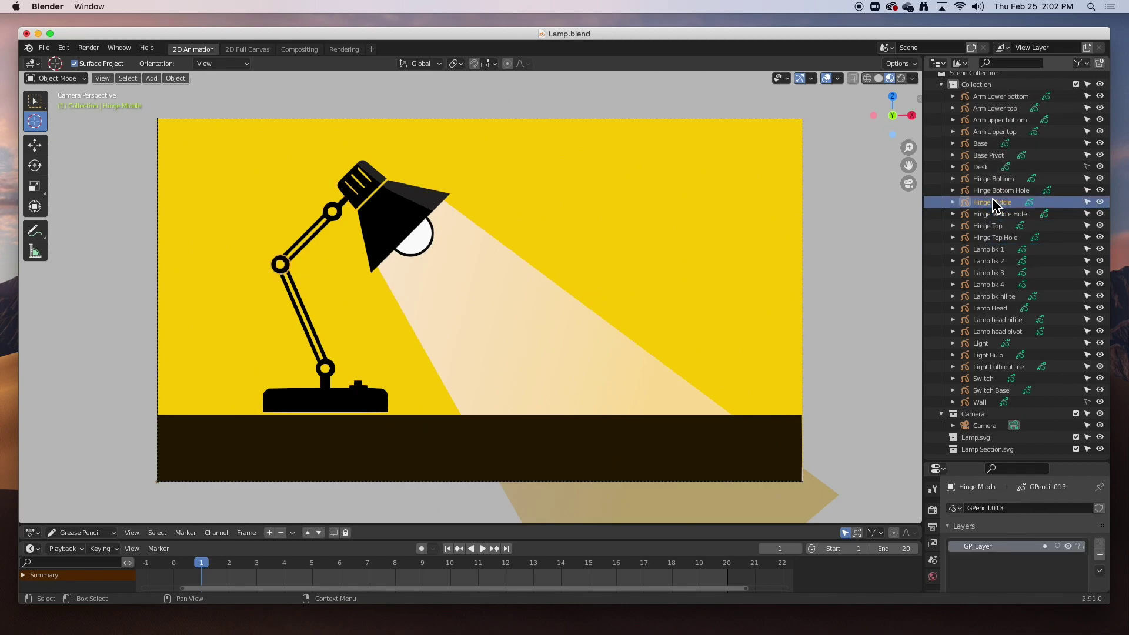
pyautogui.click(995, 110)
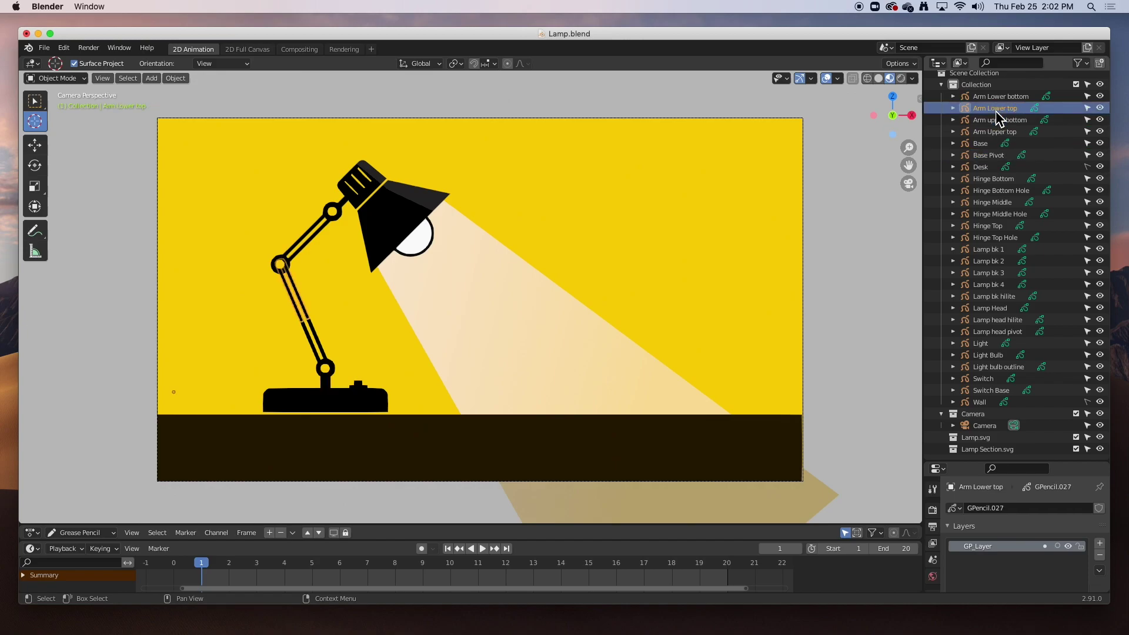
# Step: Inspect the separate artwork pieces by selecting the lamp back, head, light beam and base with the Select Box tool, leaving nothing selected
pyautogui.click(35, 101)
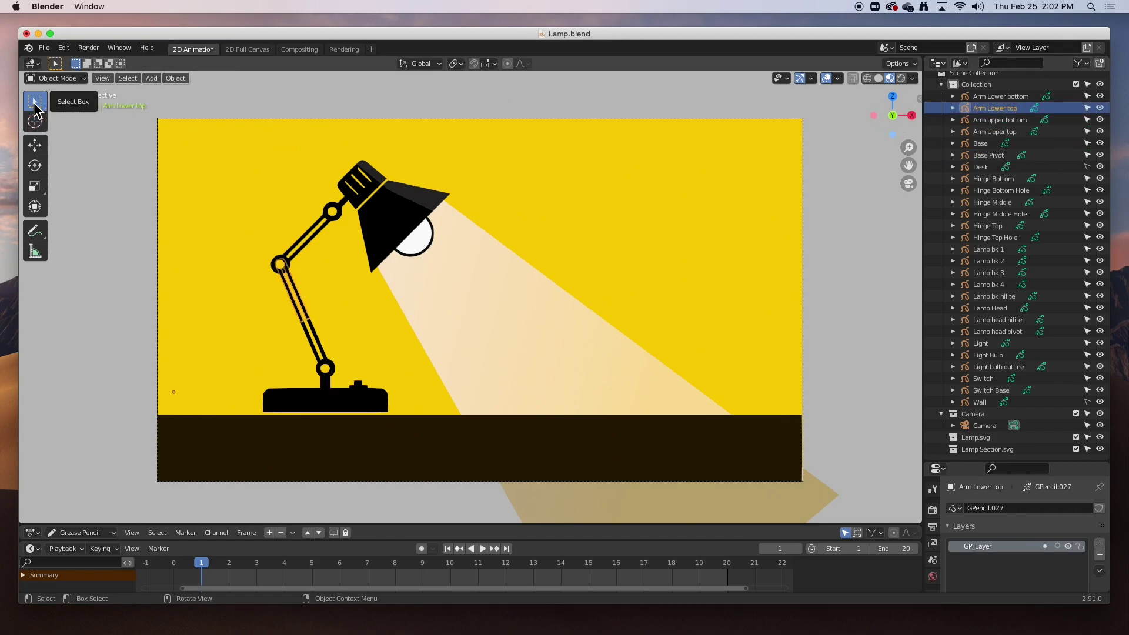
pyautogui.click(363, 208)
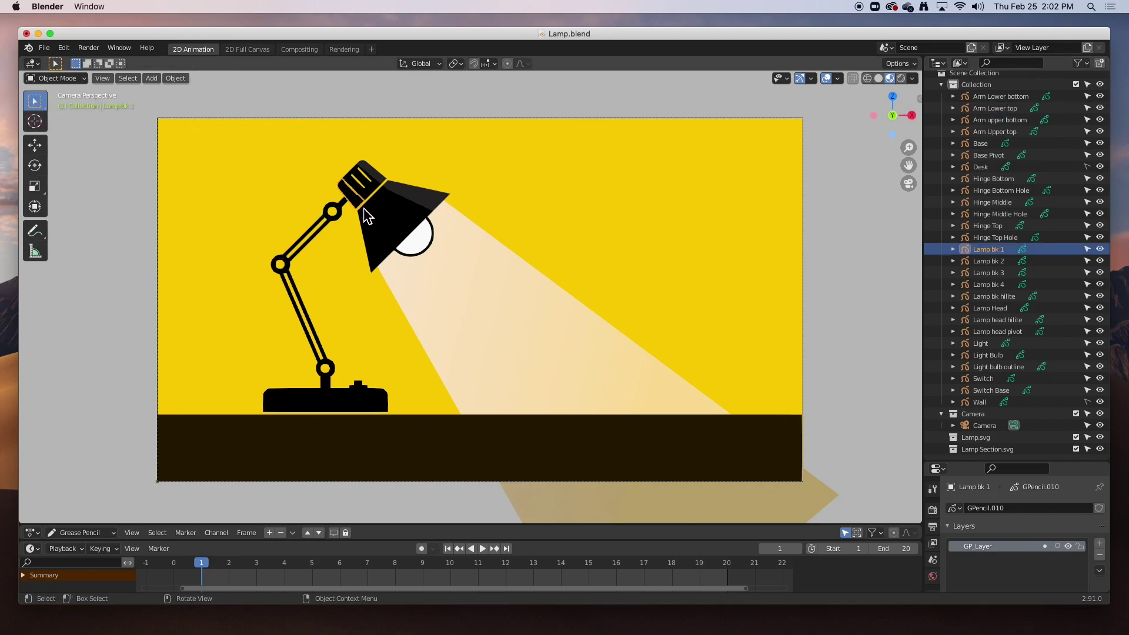
pyautogui.click(392, 242)
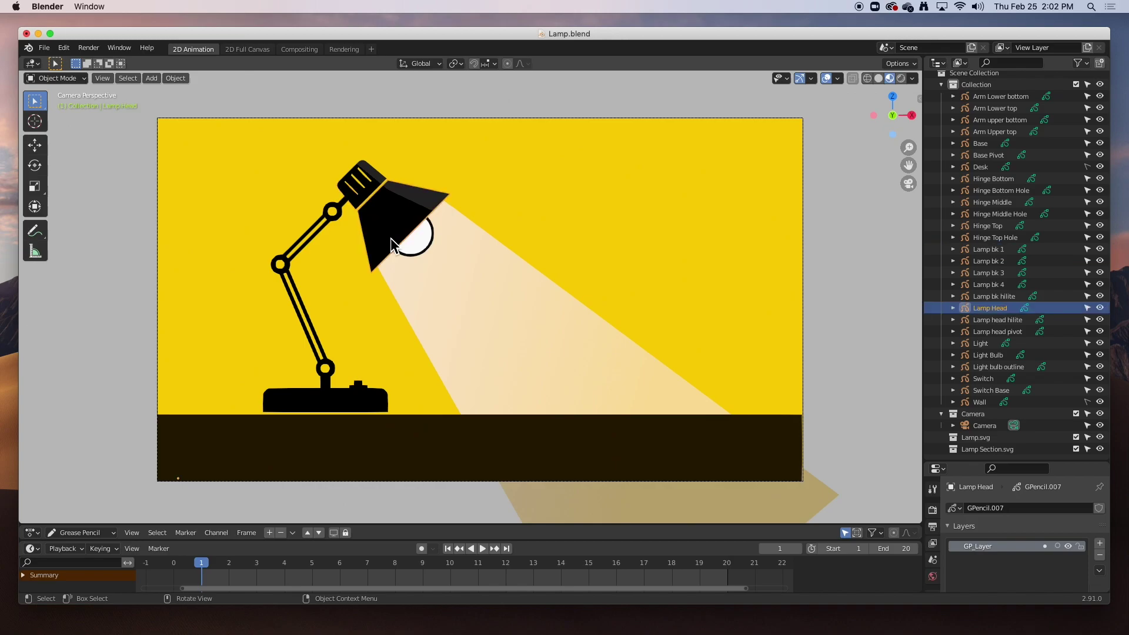
pyautogui.click(426, 250)
pyautogui.click(459, 262)
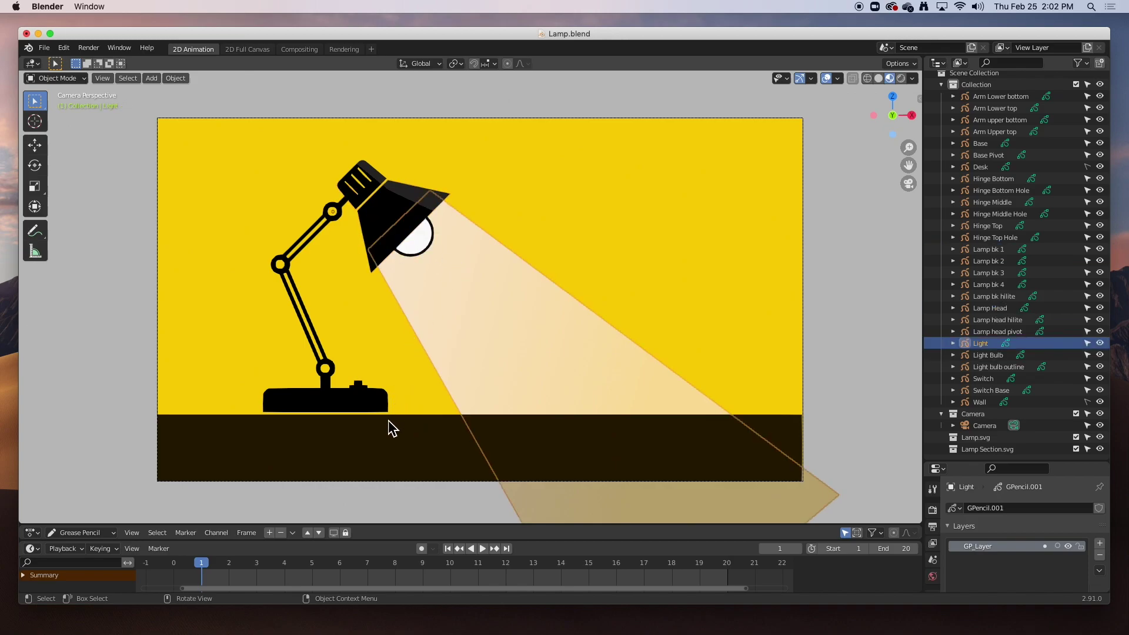
pyautogui.click(366, 418)
pyautogui.click(319, 453)
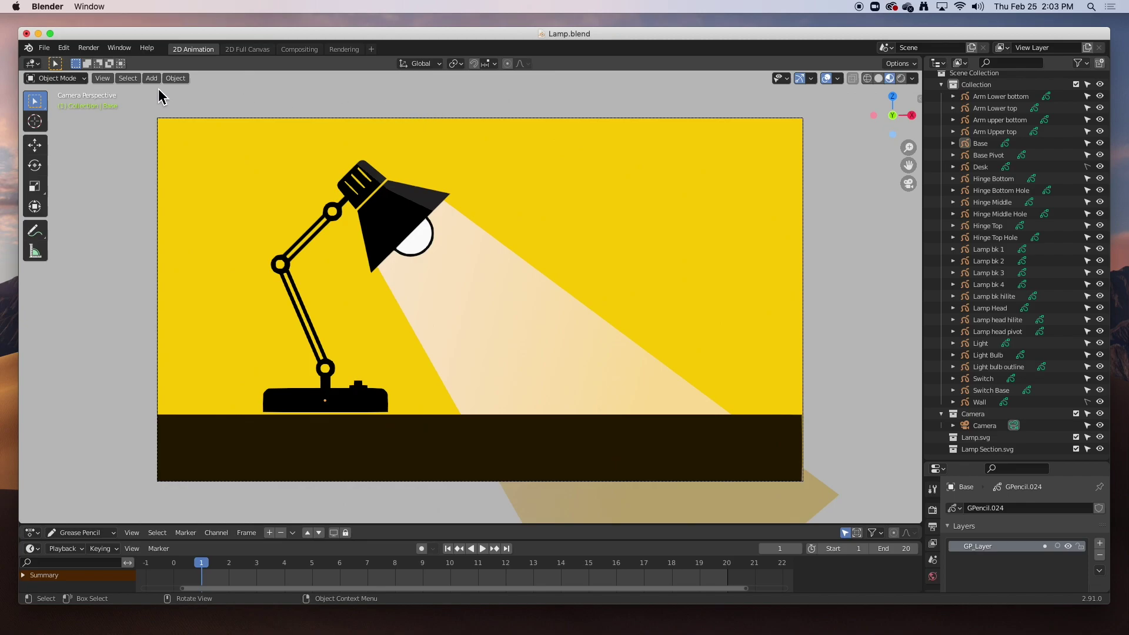
# Step: Add an armature to the scene in Object Mode
pyautogui.click(94, 80)
pyautogui.click(59, 80)
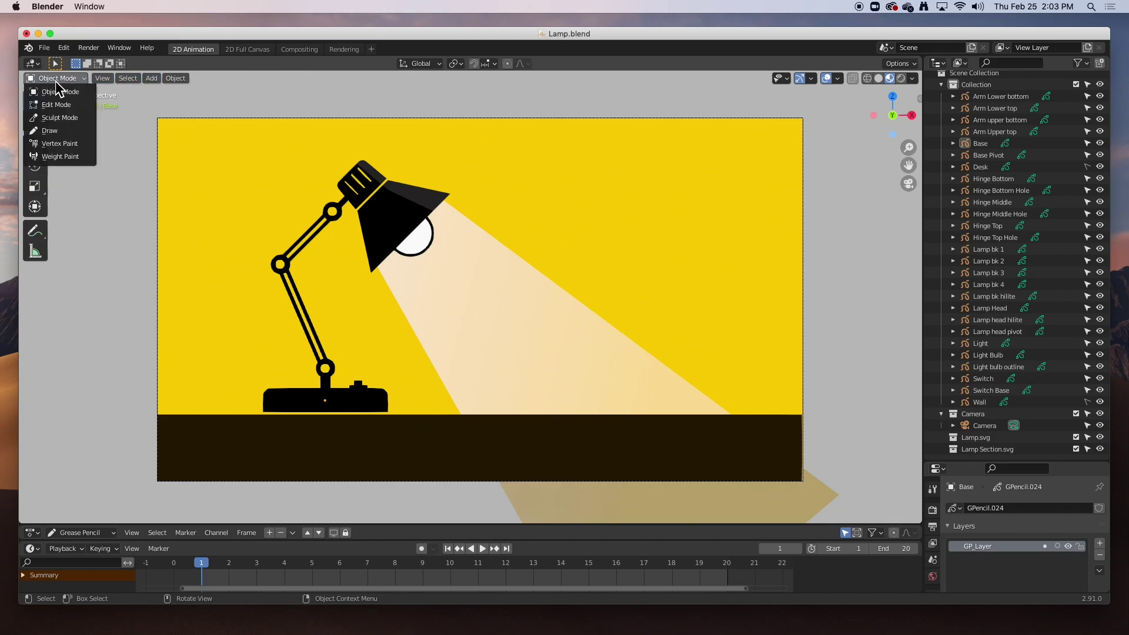
pyautogui.click(151, 80)
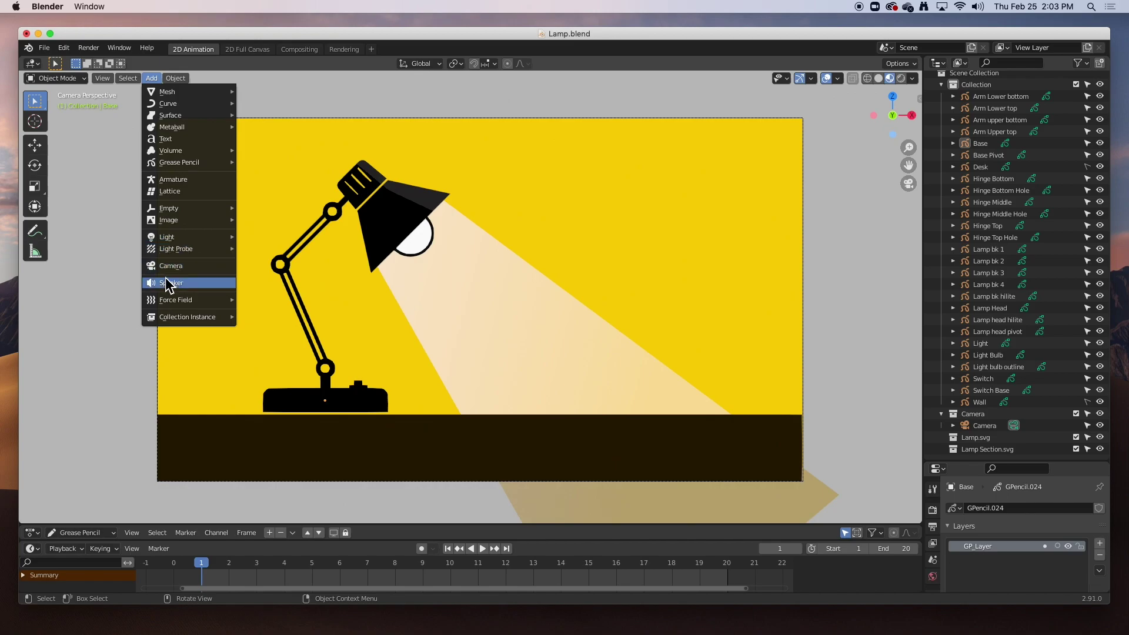
pyautogui.click(173, 180)
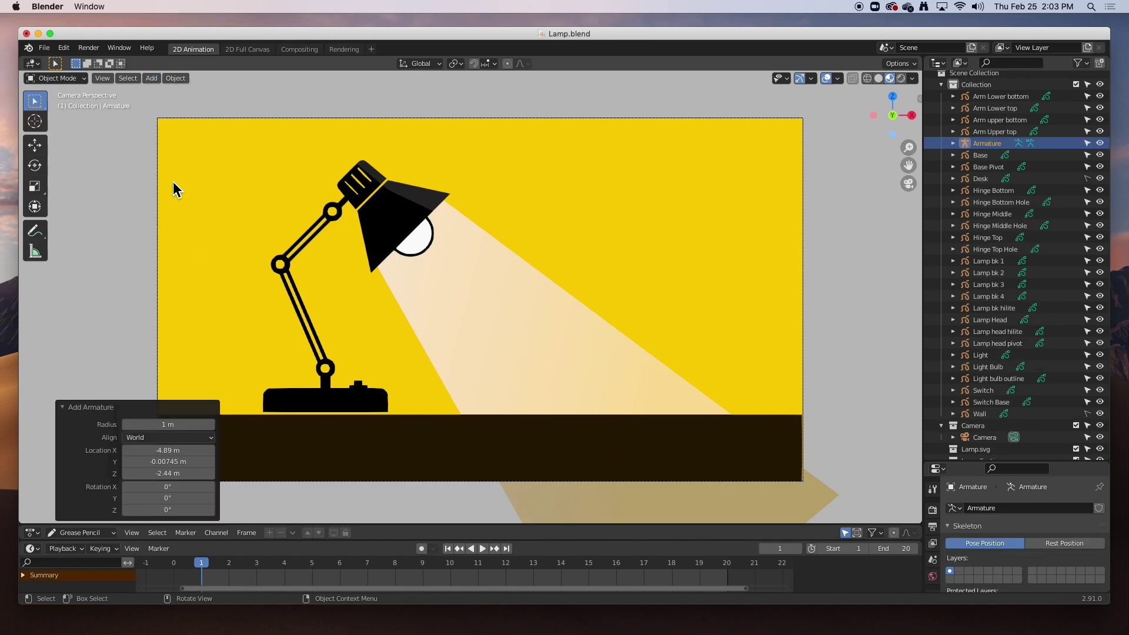
pyautogui.click(227, 516)
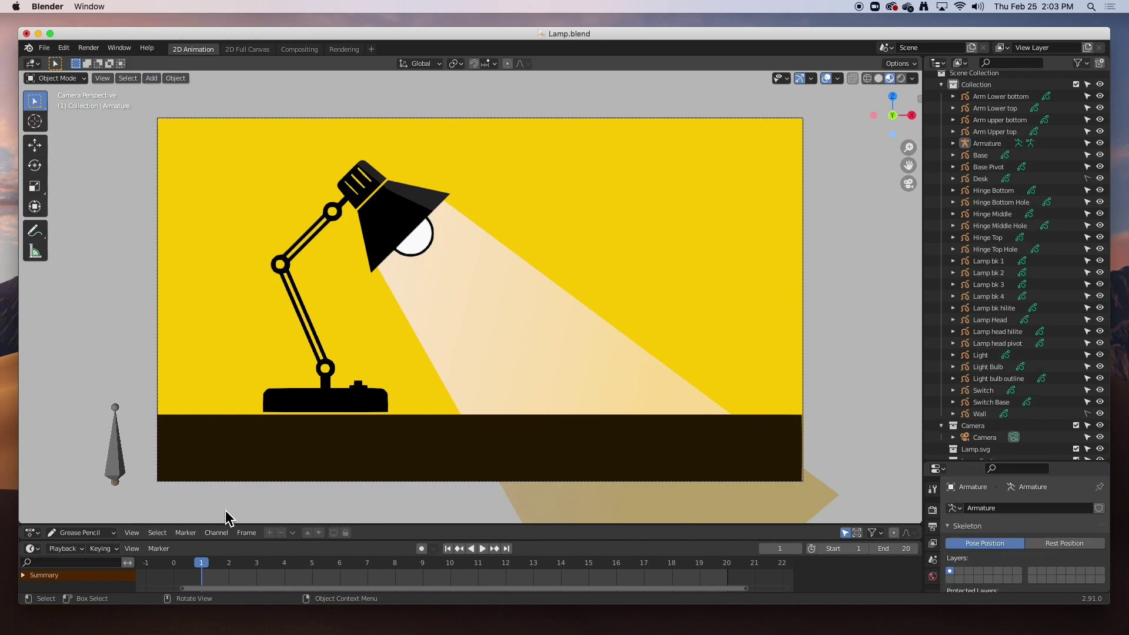
# Step: Move the armature onto the lamp base, about 2.82 m in X and 1.08 m in Z, below the bottom hinge
pyautogui.click(118, 485)
pyautogui.click(120, 491)
pyautogui.click(35, 145)
pyautogui.click(119, 463)
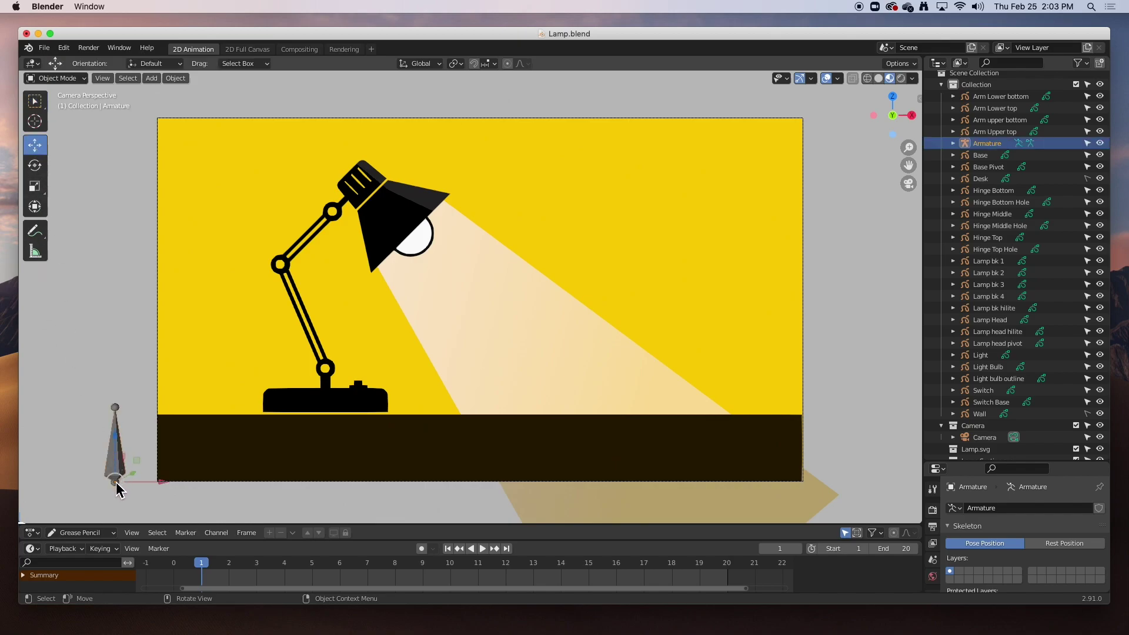
pyautogui.moveTo(117, 487); pyautogui.dragTo(333, 406)
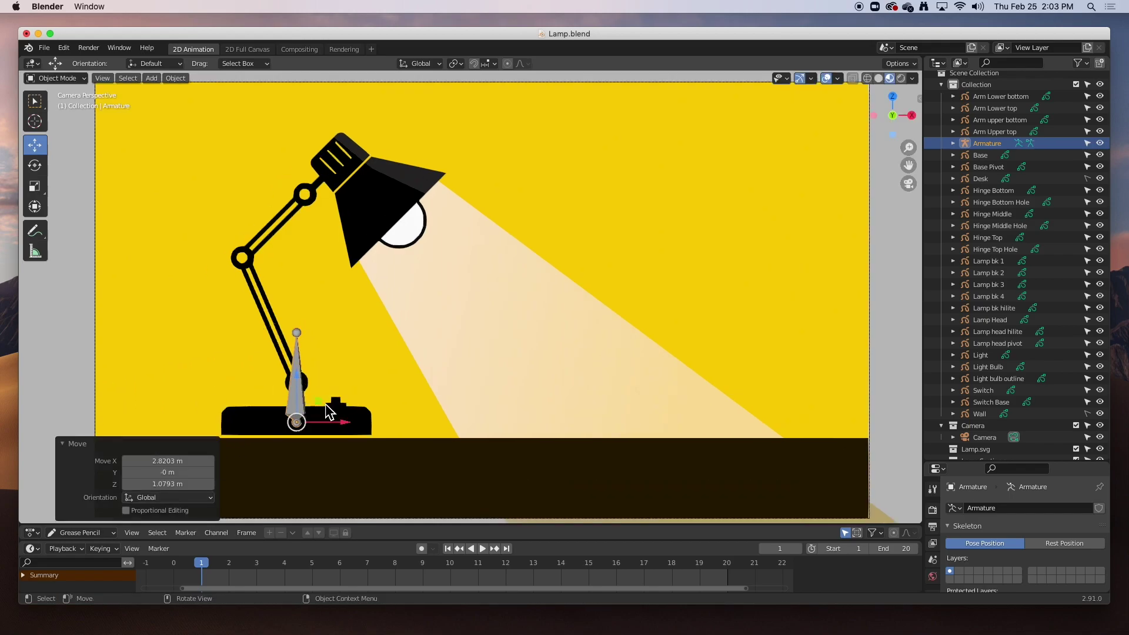
# Step: In Edit Mode, shorten the bone by lowering its tip about 0.56 m in Z to the bottom hinge's centre
pyautogui.scroll(6, 314, 407)
pyautogui.scroll(-4, 245, 418)
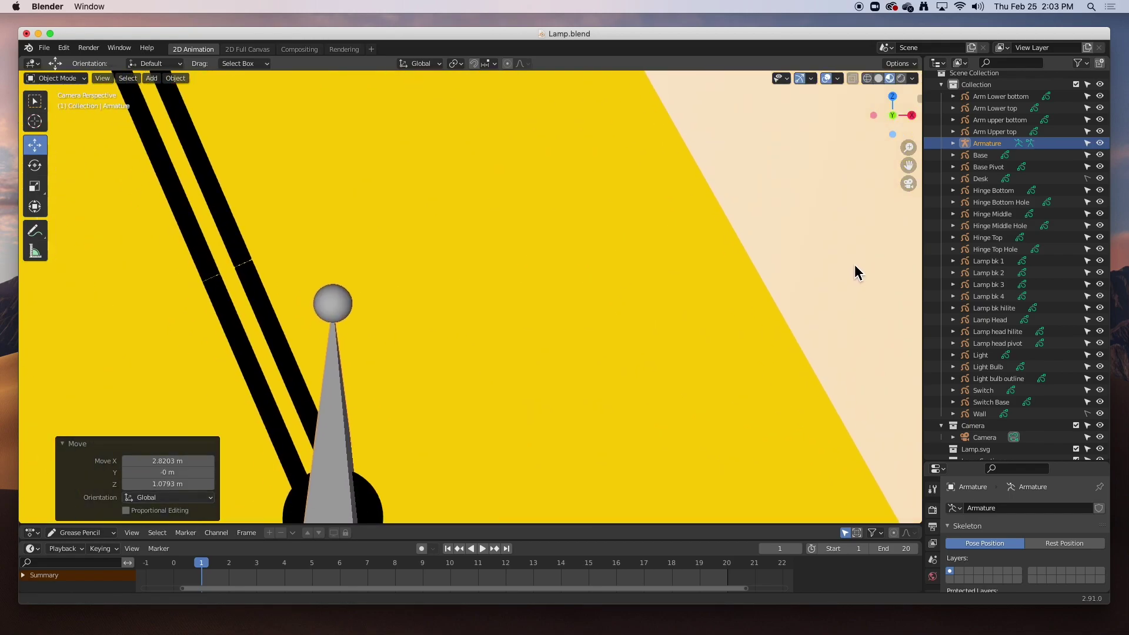
pyautogui.scroll(-3, 461, 464)
pyautogui.scroll(-4, 583, 291)
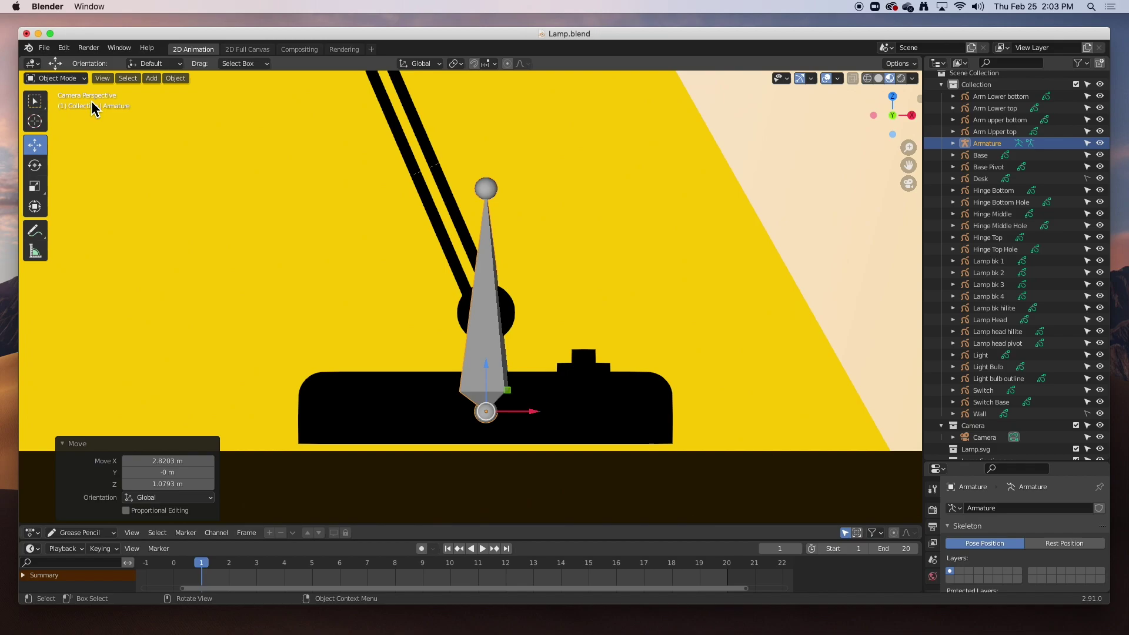
pyautogui.press('Tab')
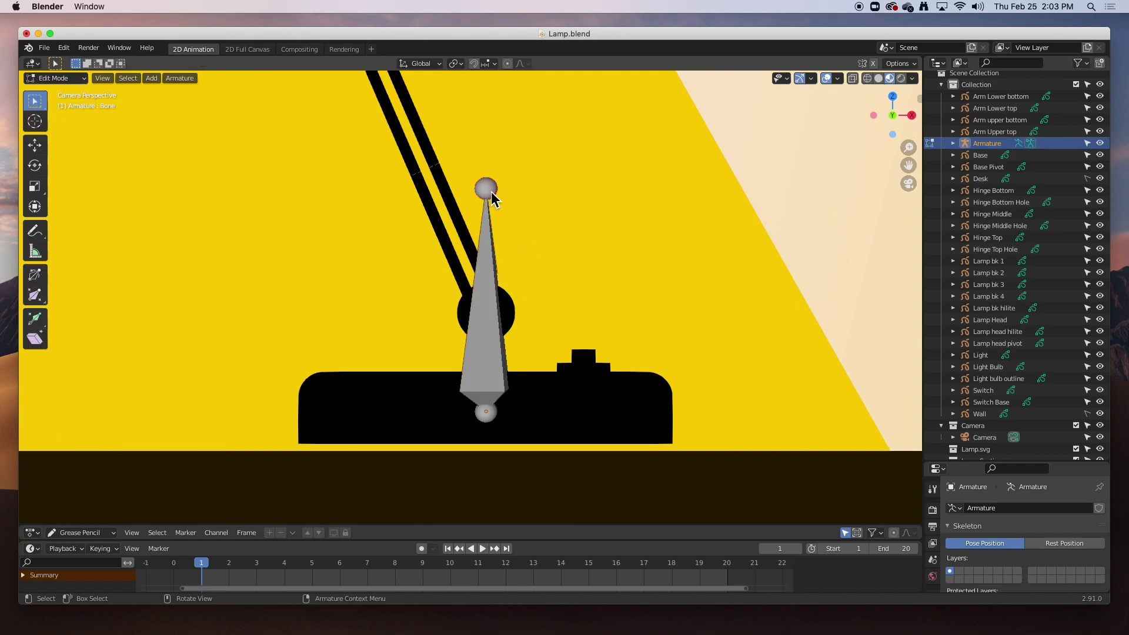
pyautogui.click(34, 144)
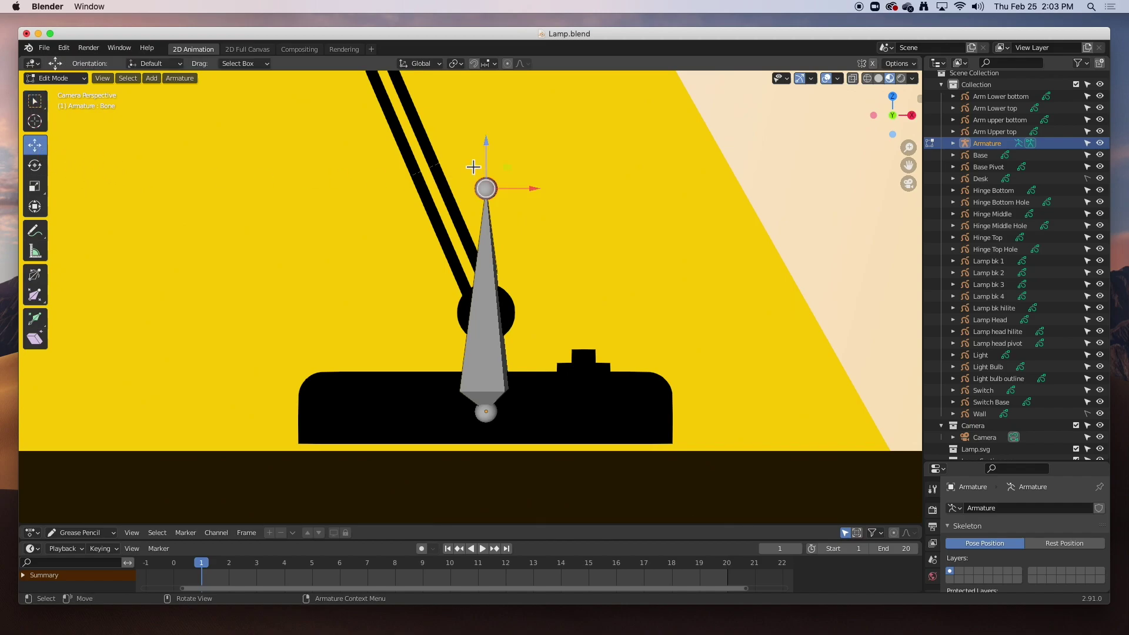
pyautogui.moveTo(486, 149); pyautogui.dragTo(478, 288)
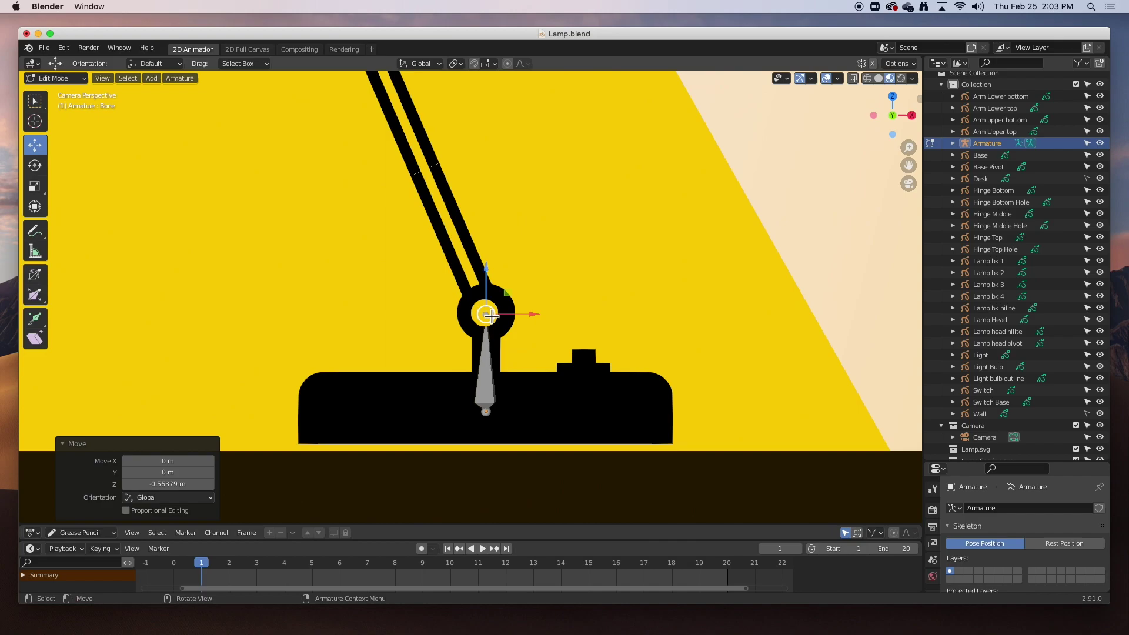
# Step: Lower the bone's root about 0.13 m to the bottom edge of the base and fine-tune its tip on the bottom hinge's centre
pyautogui.click(491, 417)
pyautogui.moveTo(491, 419); pyautogui.dragTo(488, 448)
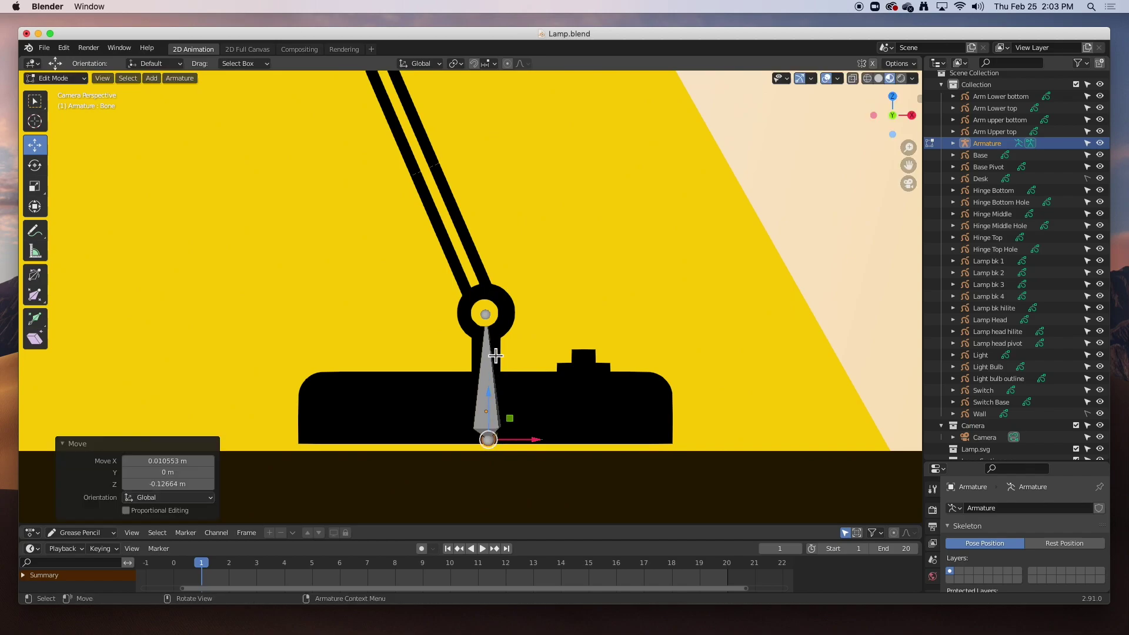
pyautogui.click(492, 317)
pyautogui.moveTo(492, 317); pyautogui.dragTo(491, 319)
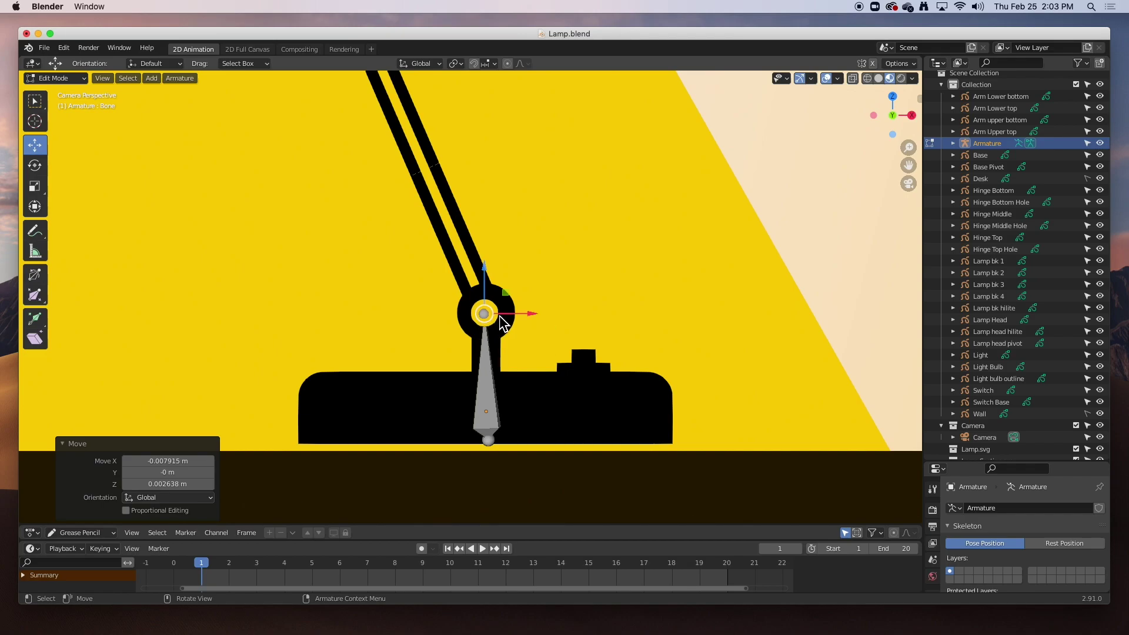
# Step: Extrude a bone from the bottom hinge to the middle hinge's centre, about -0.60 m in X and 1.40 m in Z
pyautogui.scroll(-2, 450, 254)
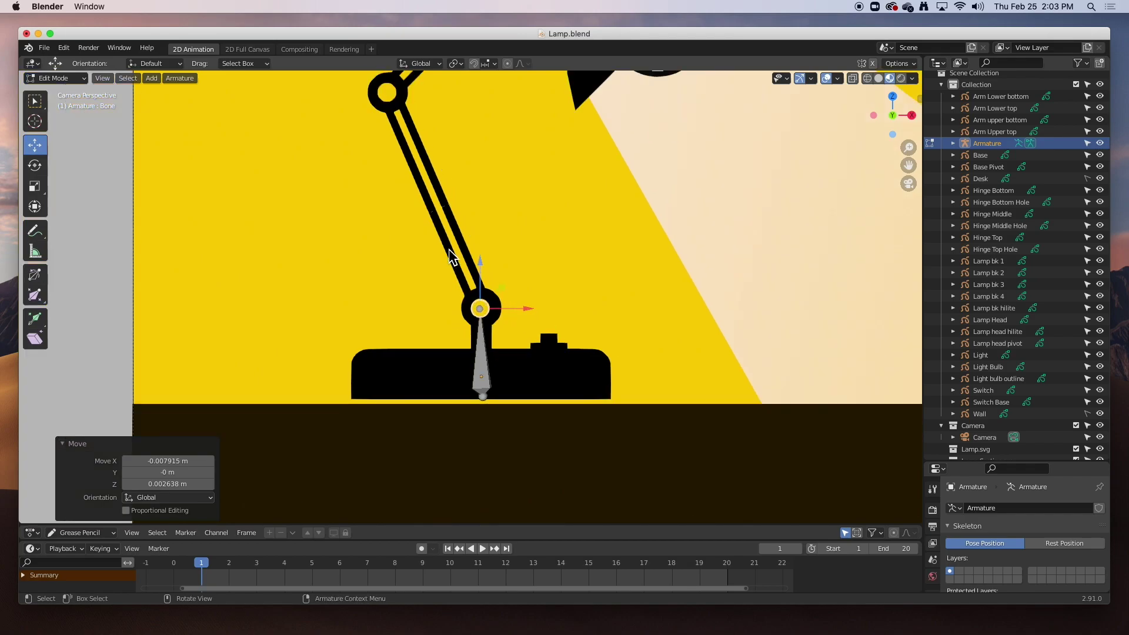
pyautogui.scroll(3, 442, 234)
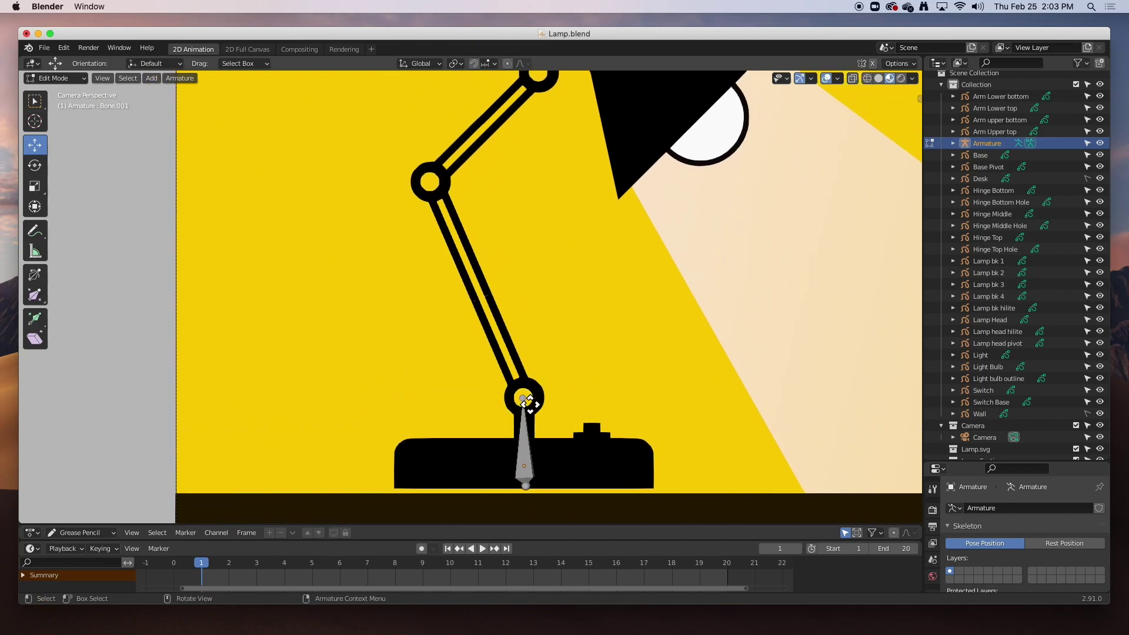
pyautogui.press('e')
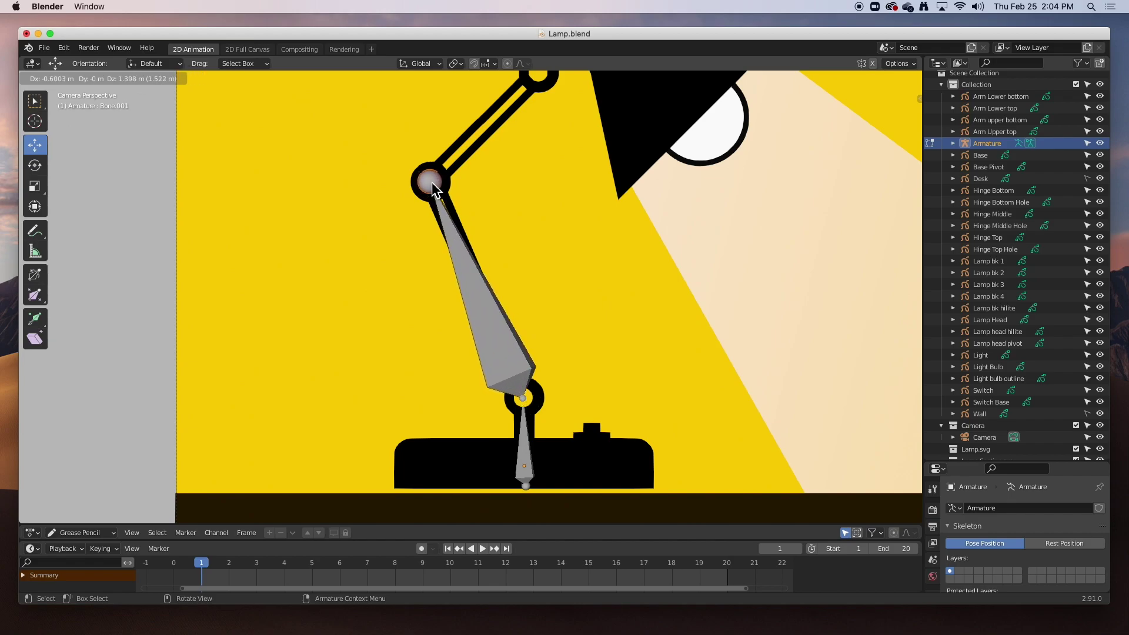
pyautogui.click(432, 184)
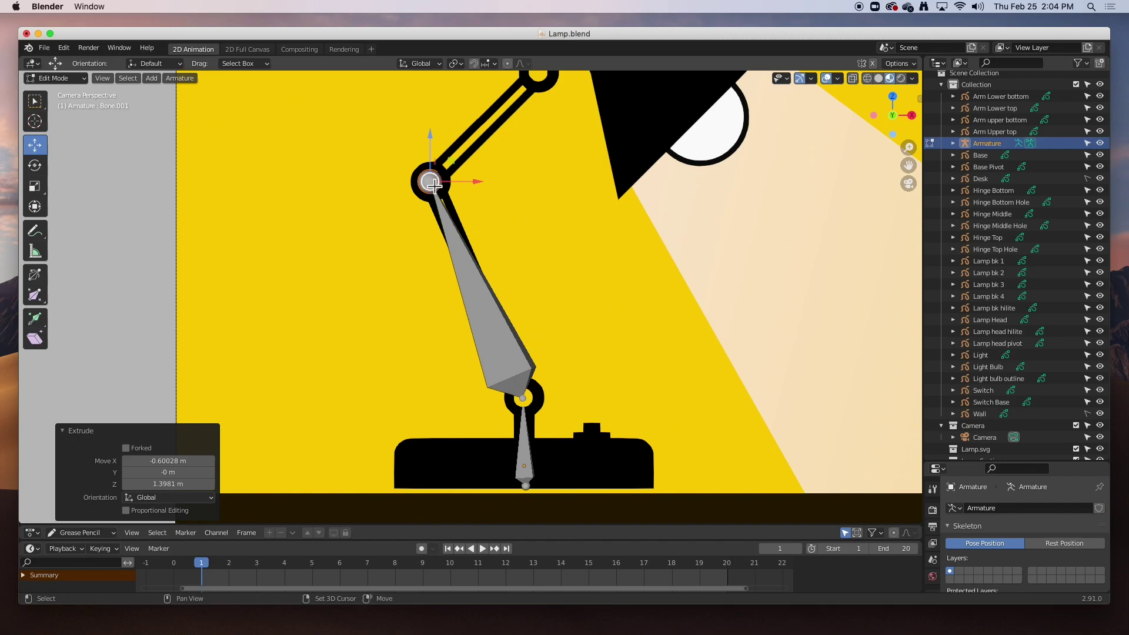
# Step: Extrude another bone from the middle hinge to the top hinge's centre, about 0.70 m in X and 0.71 m in Z
pyautogui.scroll(5, 431, 184)
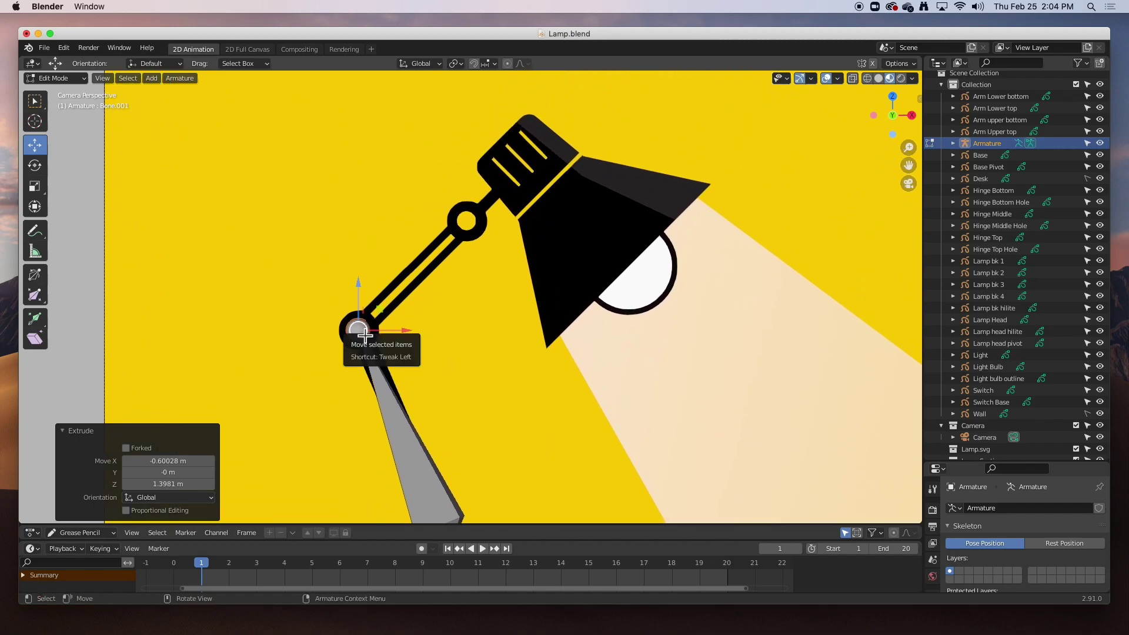
pyautogui.press('e')
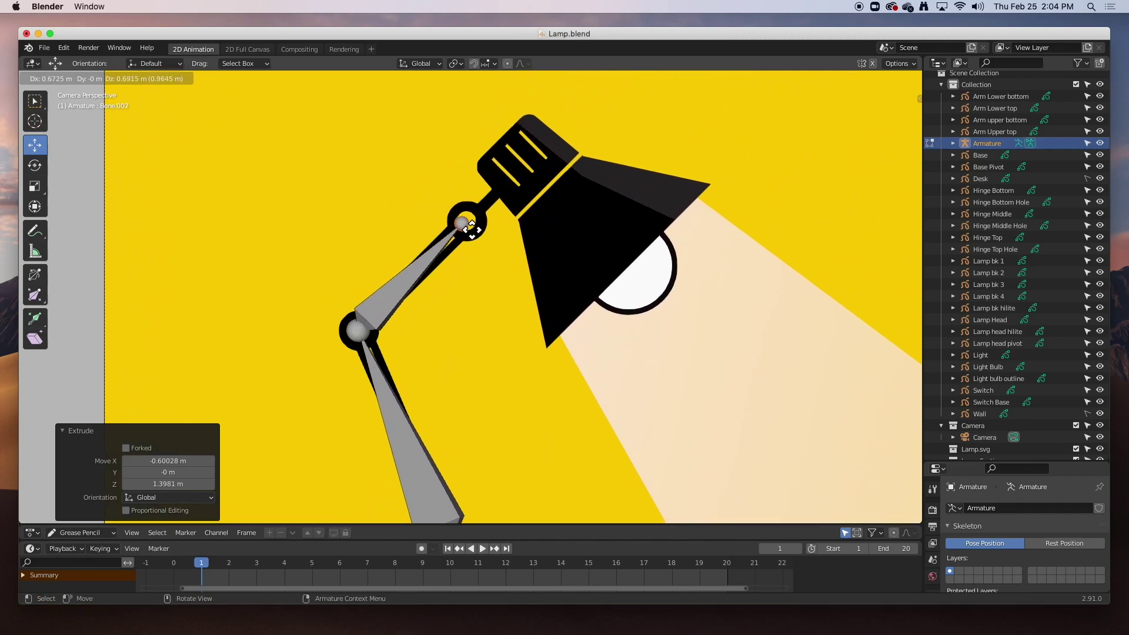
pyautogui.click(474, 226)
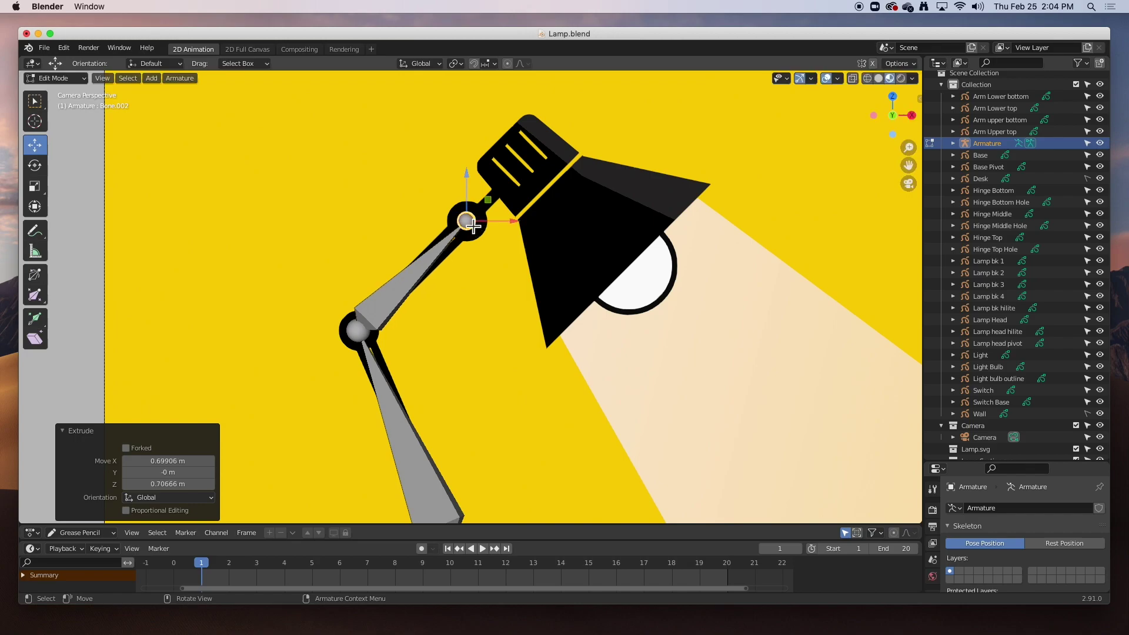
pyautogui.scroll(5, 480, 224)
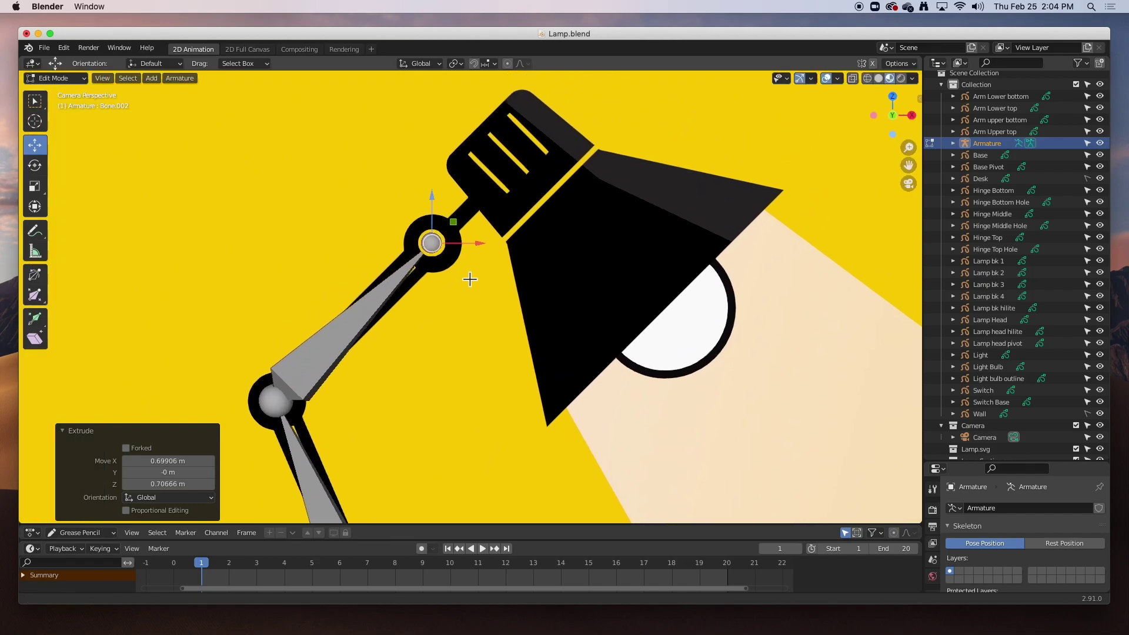
pyautogui.scroll(2, 427, 336)
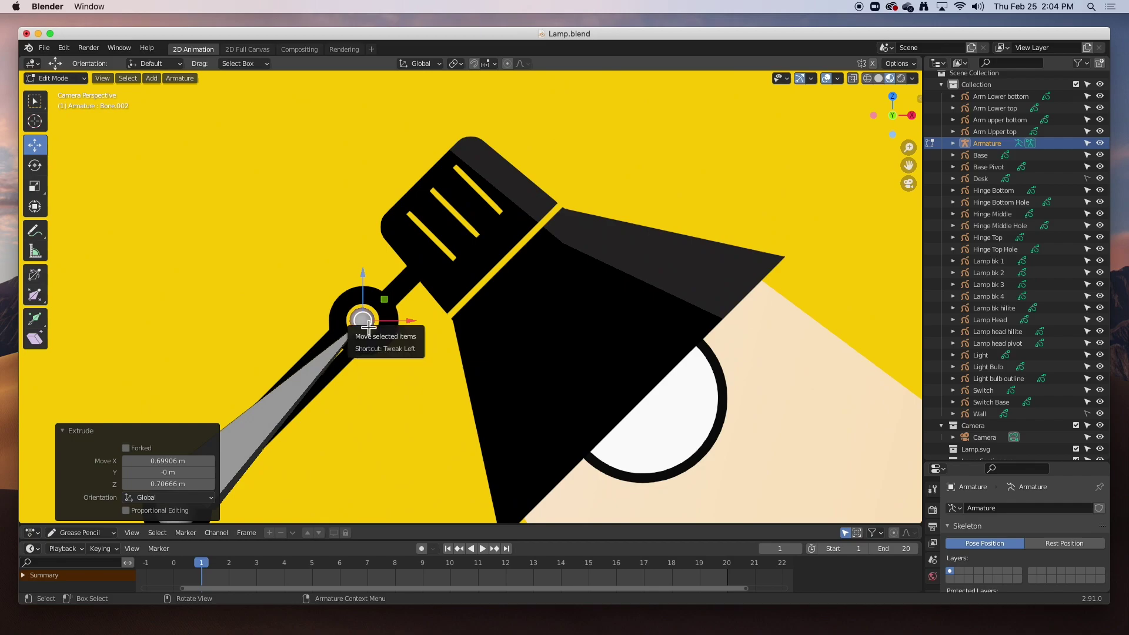
# Step: Extrude a short bone about 0.20 m in X and Z to the lamp head's back, and another about 1.11 m in X and -0.65 m in Z to the bulb's edge
pyautogui.press('e')
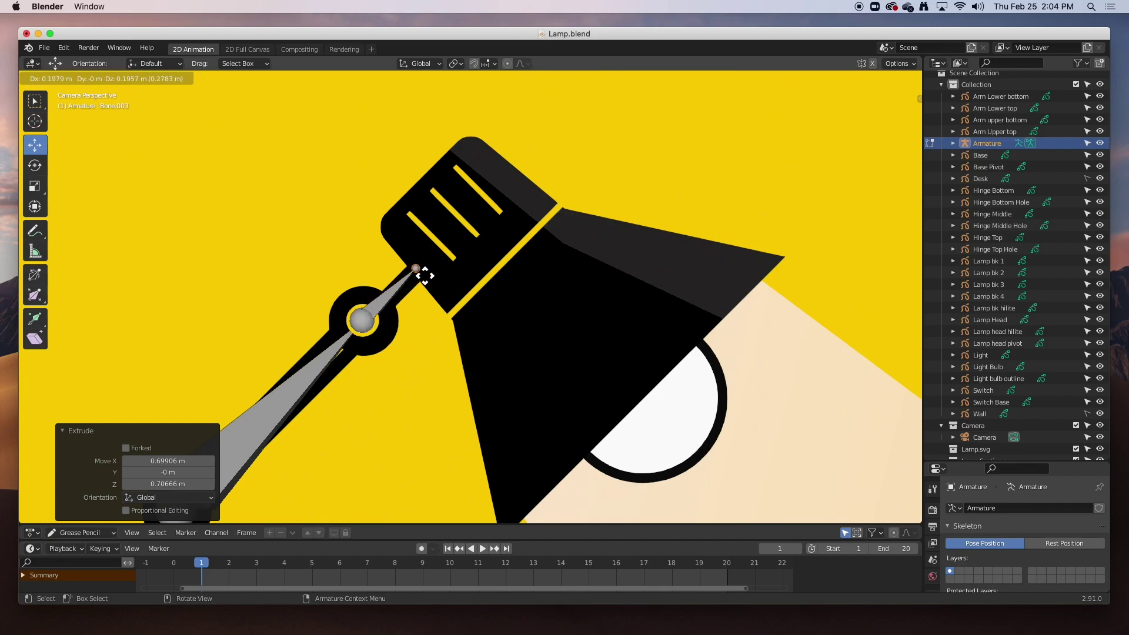
pyautogui.click(425, 275)
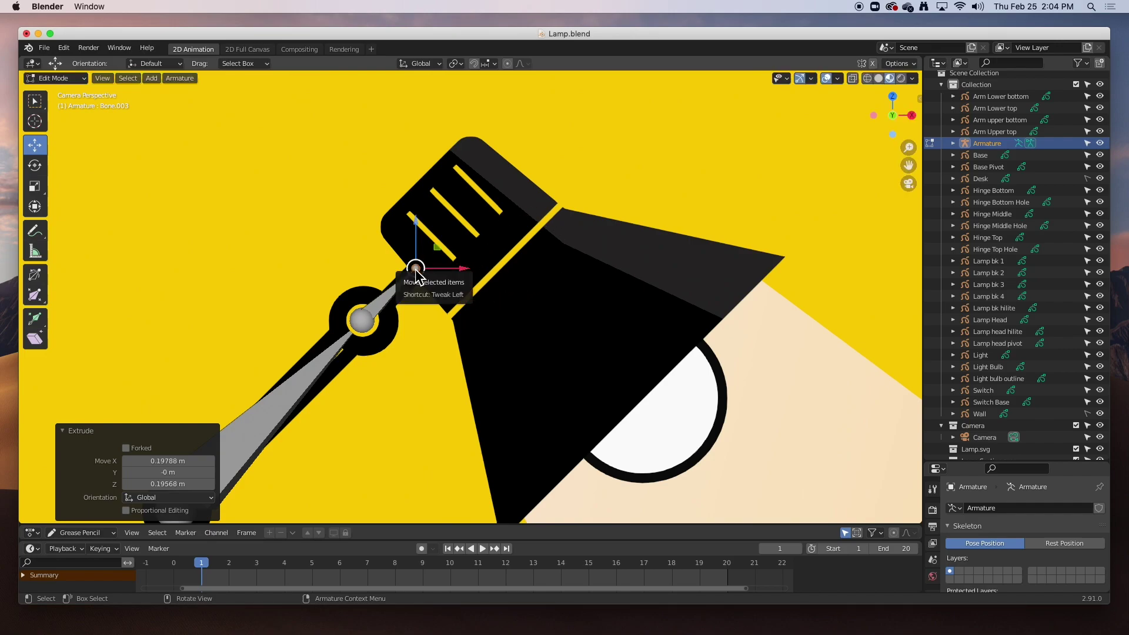
pyautogui.press('e')
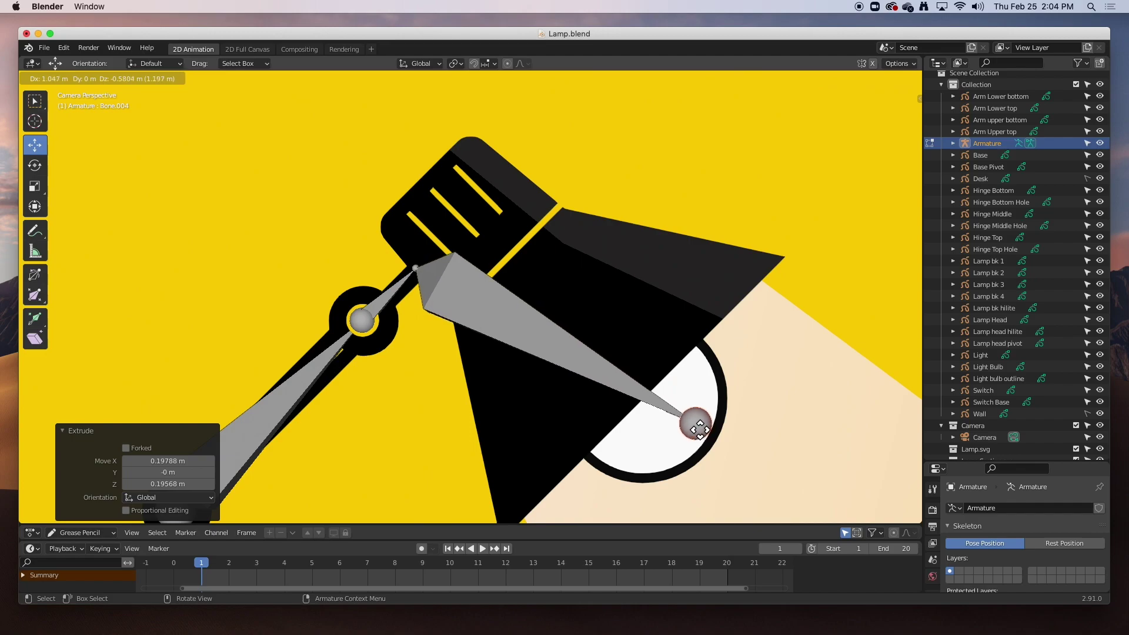
pyautogui.click(713, 450)
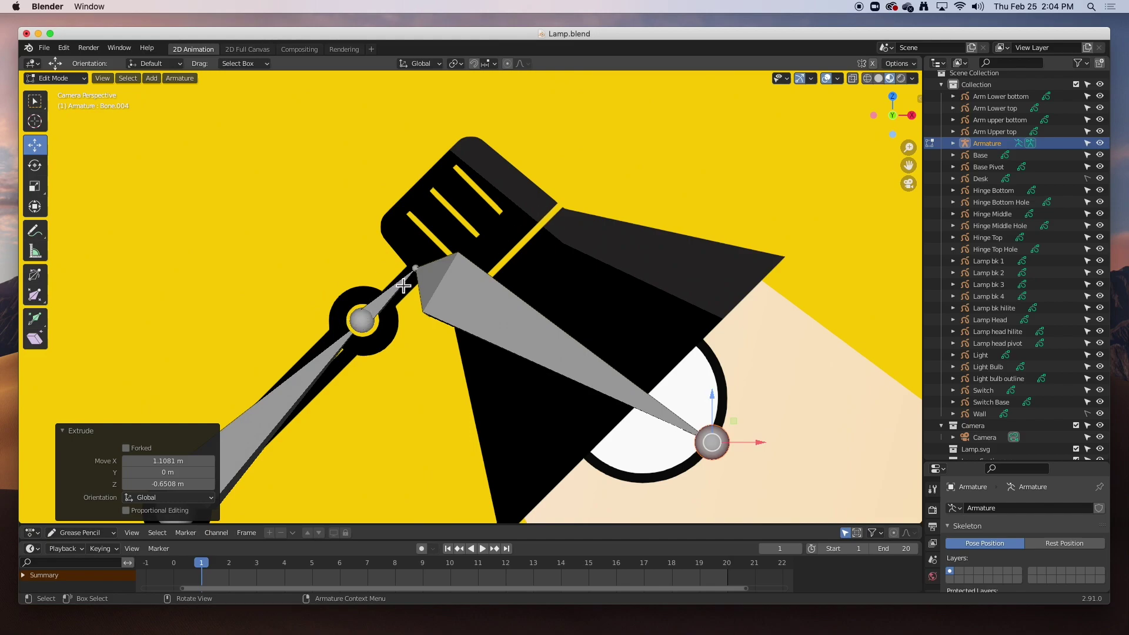
# Step: Rename the long bone running through the lamp head as Head
pyautogui.scroll(-2, 437, 300)
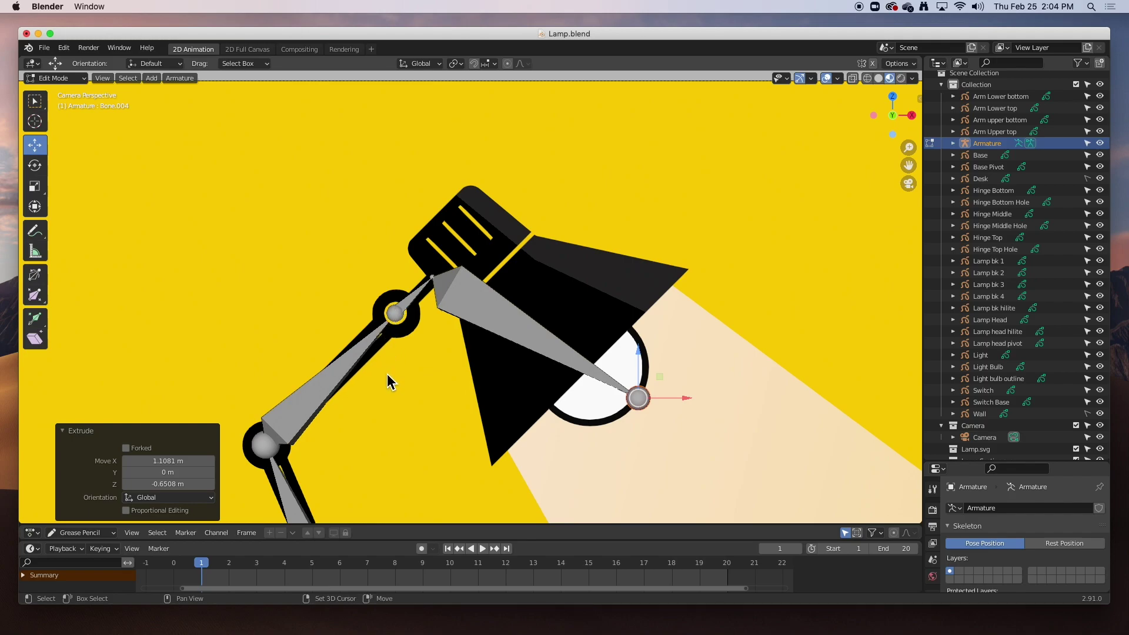
pyautogui.scroll(-5, 430, 306)
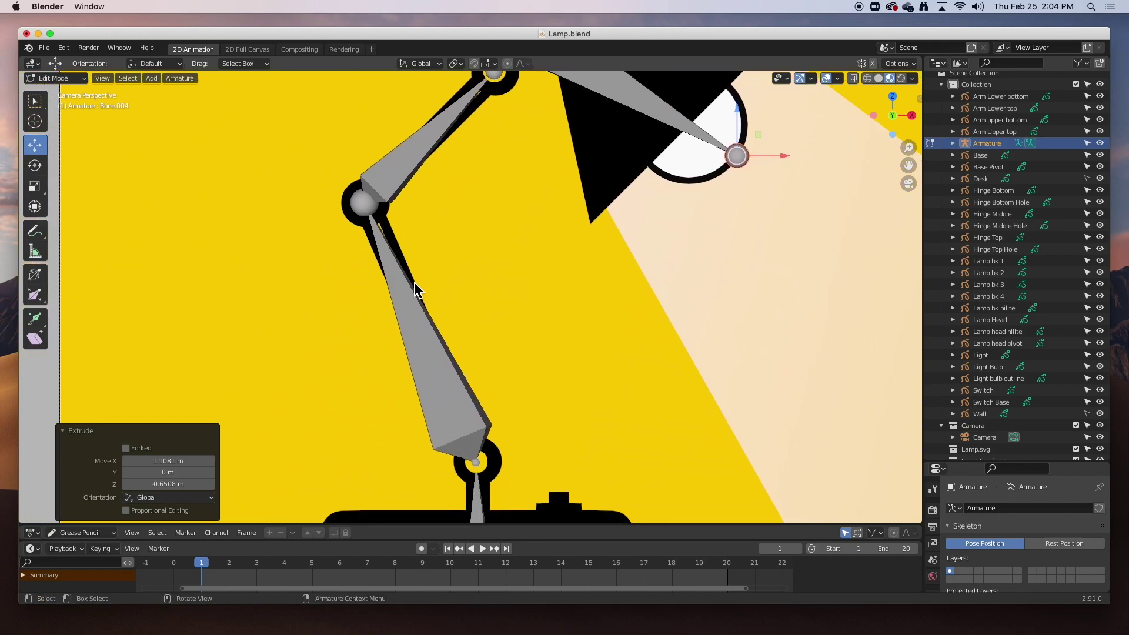
pyautogui.scroll(-5, 484, 388)
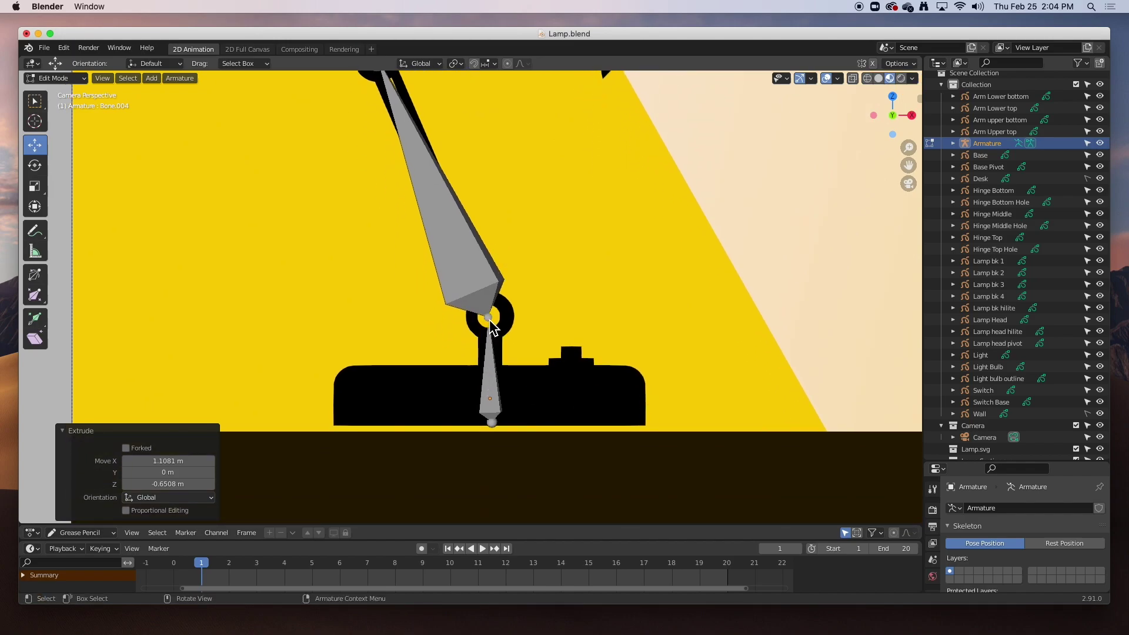
pyautogui.scroll(-2, 488, 329)
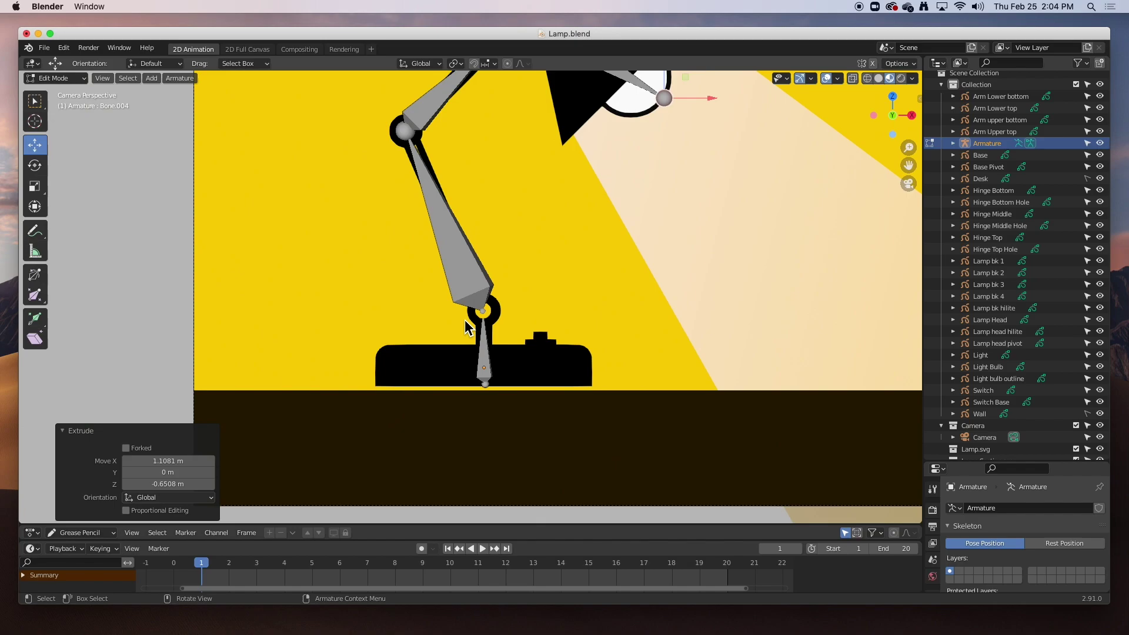
pyautogui.scroll(-2, 466, 327)
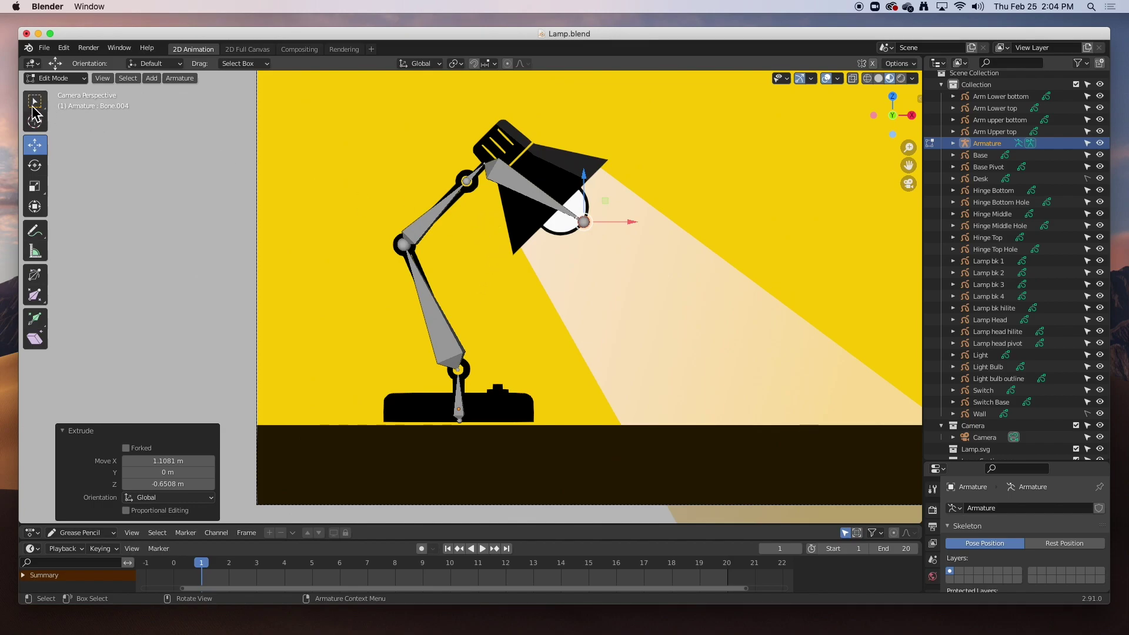
pyautogui.click(516, 188)
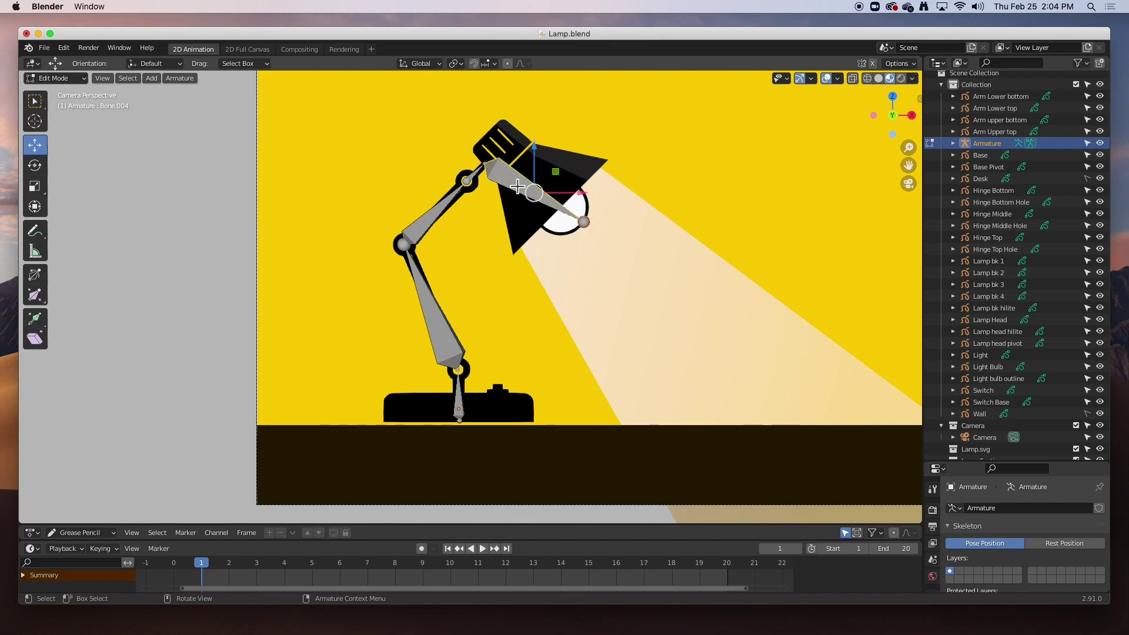
pyautogui.moveTo(977, 464); pyautogui.dragTo(977, 188)
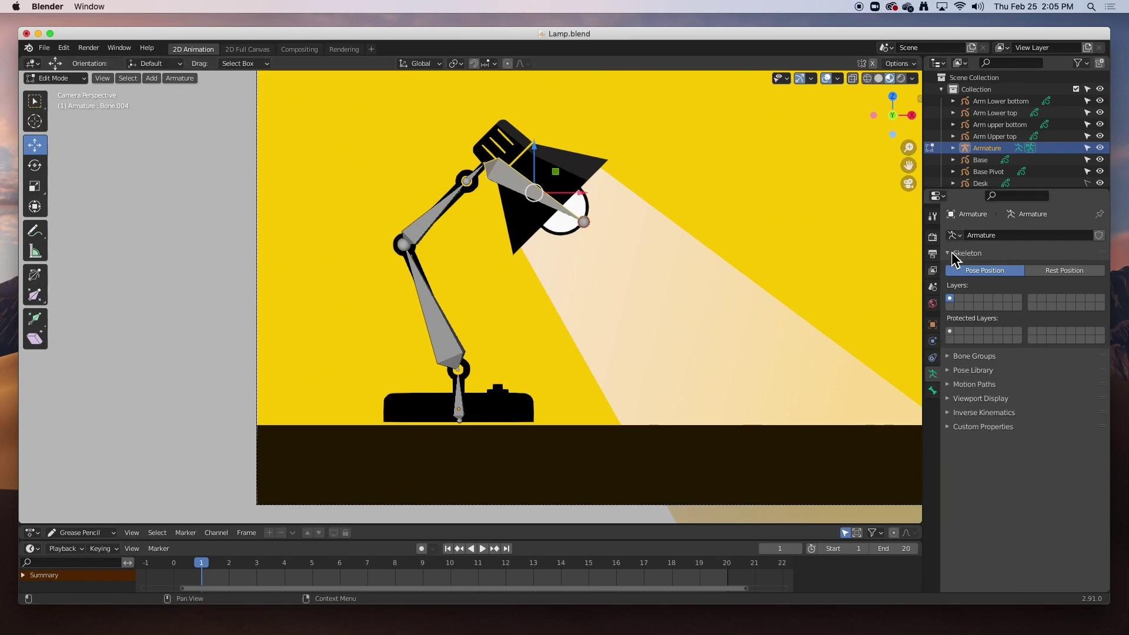
pyautogui.click(933, 391)
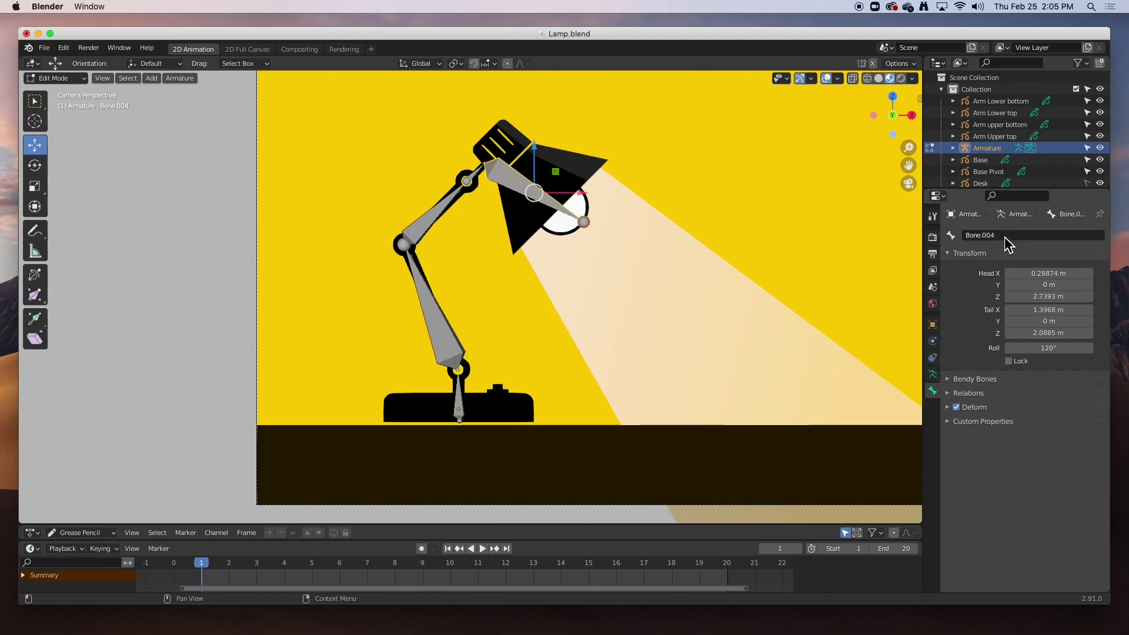
pyautogui.click(964, 236)
pyautogui.write('E')
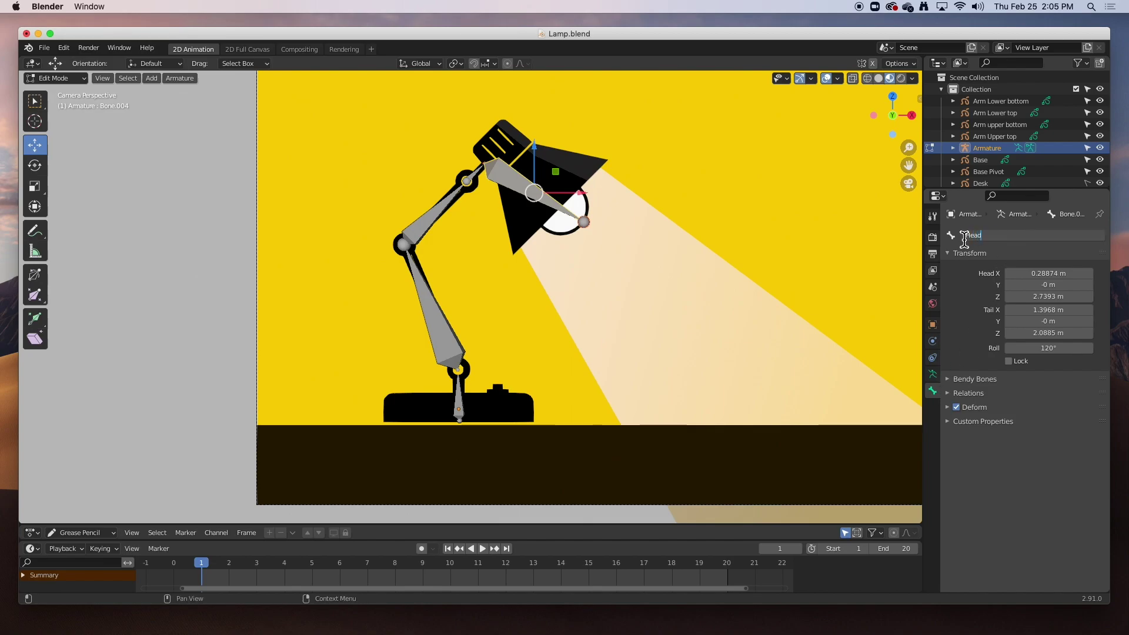
pyautogui.press('Return')
# Step: Rename the short bone between the top hinge and the lamp head as Head joint
pyautogui.click(480, 178)
pyautogui.click(976, 235)
pyautogui.write('Head')
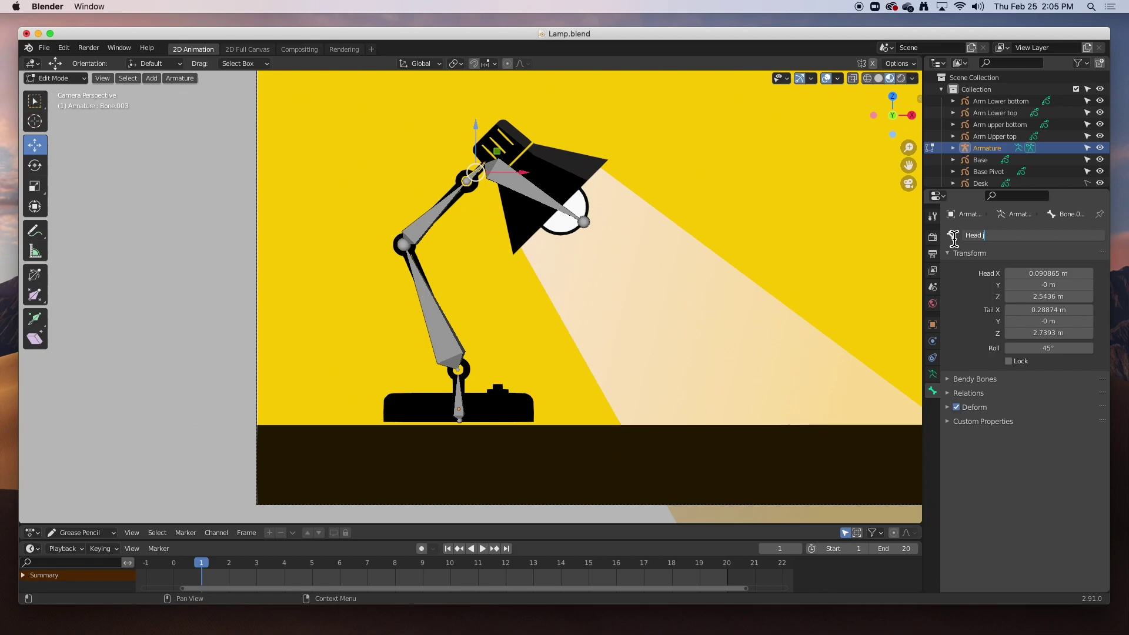
pyautogui.press('Return')
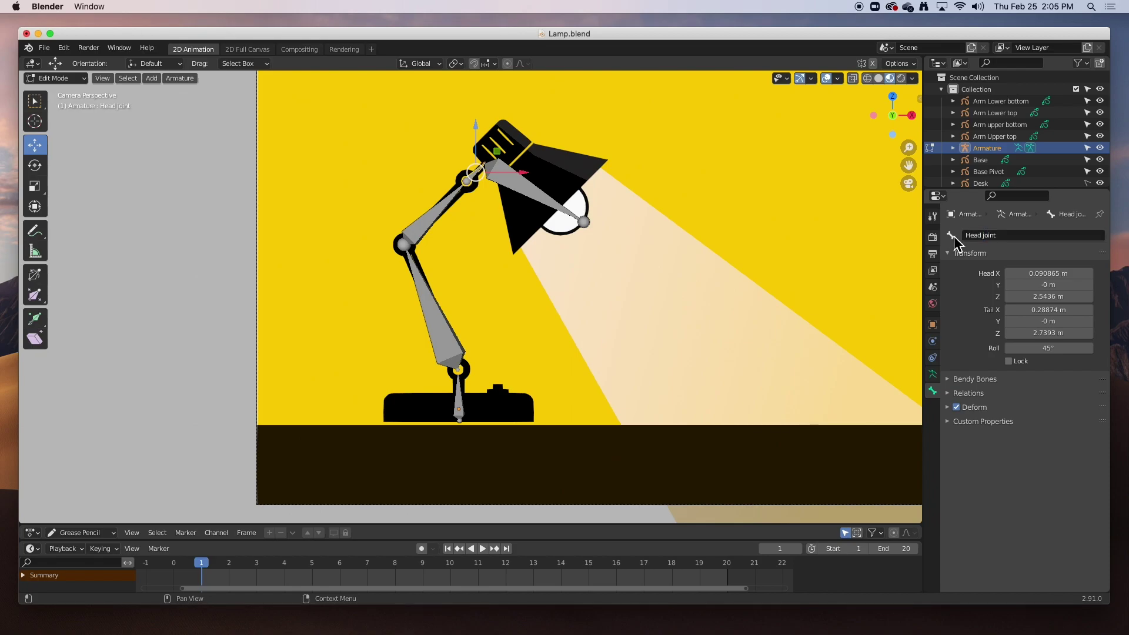
# Step: Rename the bone between the middle and top hinges as Upper Arm
pyautogui.click(437, 222)
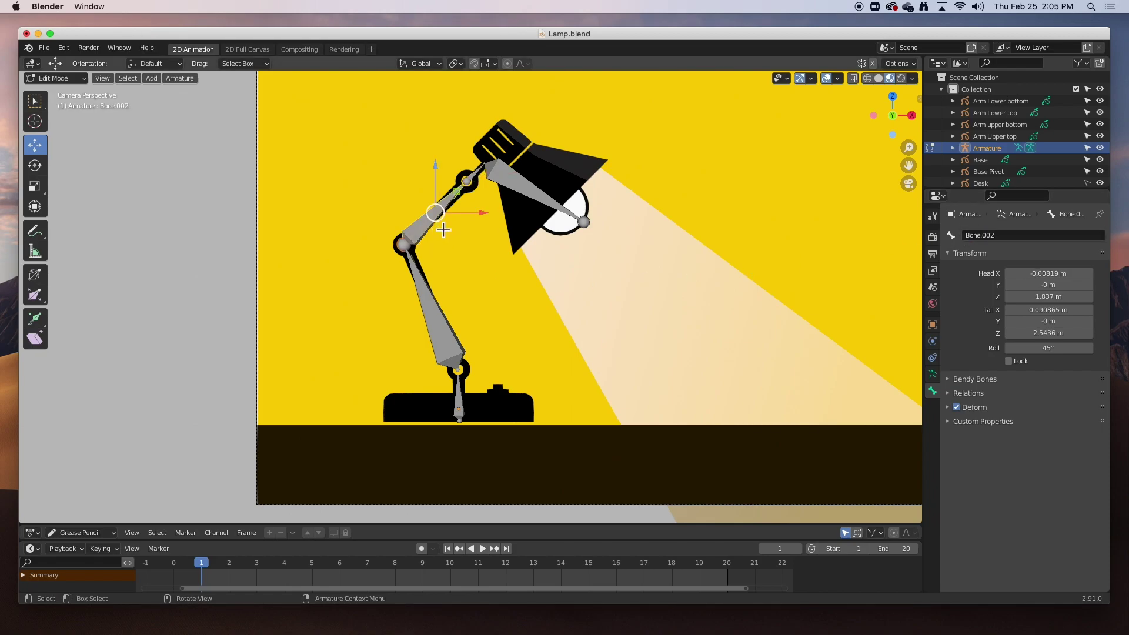
pyautogui.doubleClick(999, 235)
pyautogui.write('Upper Arm')
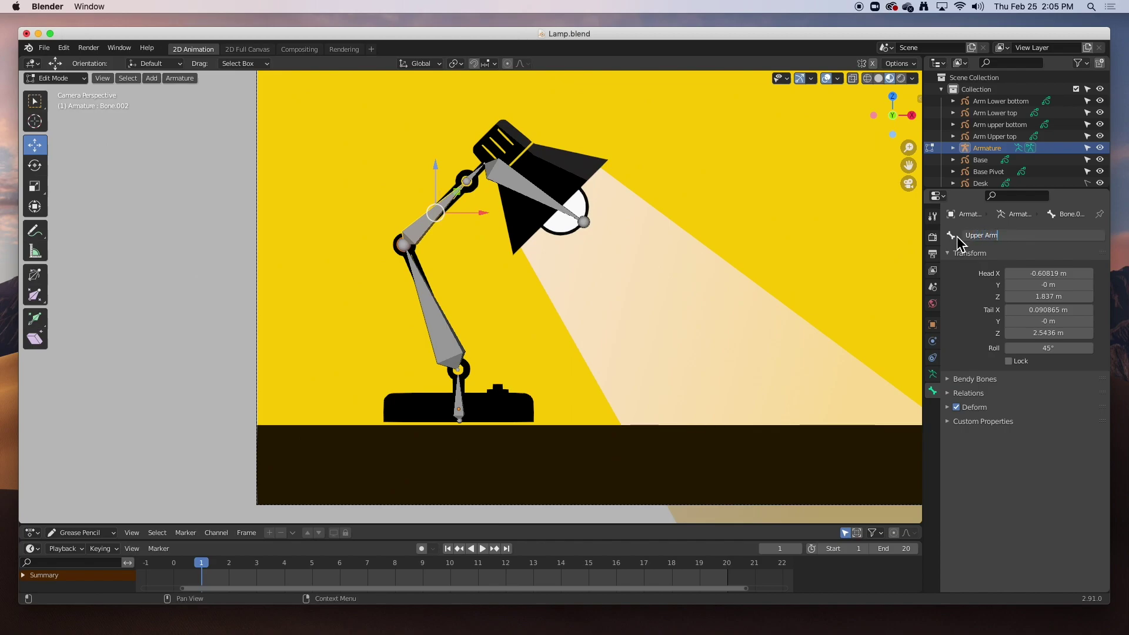
pyautogui.press('Return')
# Step: Rename the bone between the bottom and middle hinges as Lower Arm
pyautogui.click(460, 328)
pyautogui.doubleClick(1002, 235)
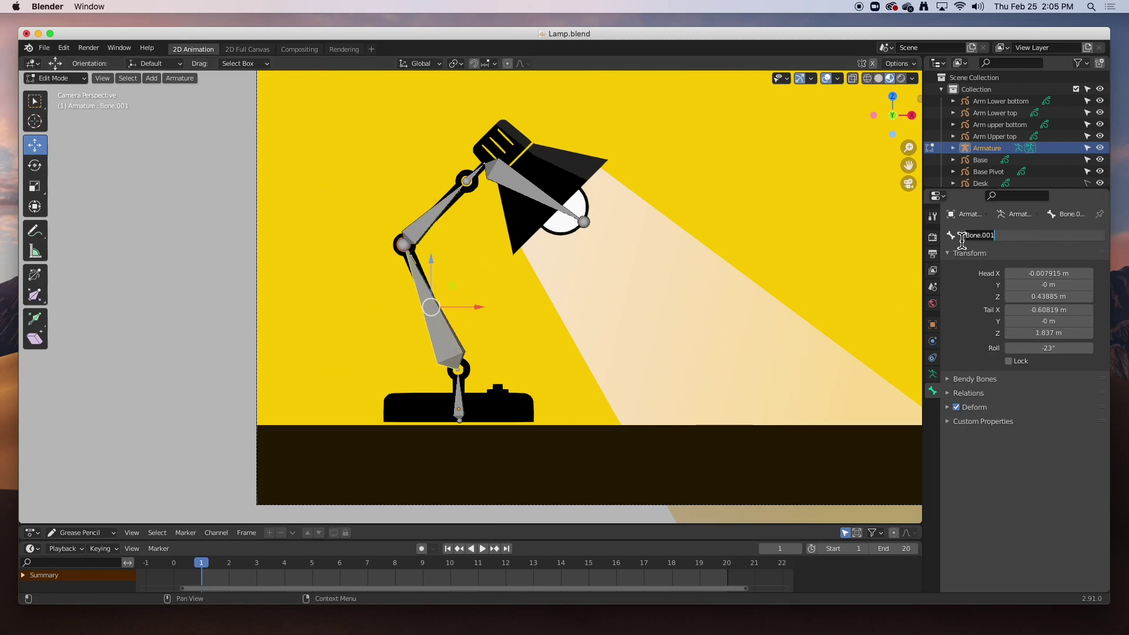
pyautogui.press('BackSpace')
pyautogui.write('Lower sa')
pyautogui.press('BackSpace')
pyautogui.write('Arm')
pyautogui.press('Return')
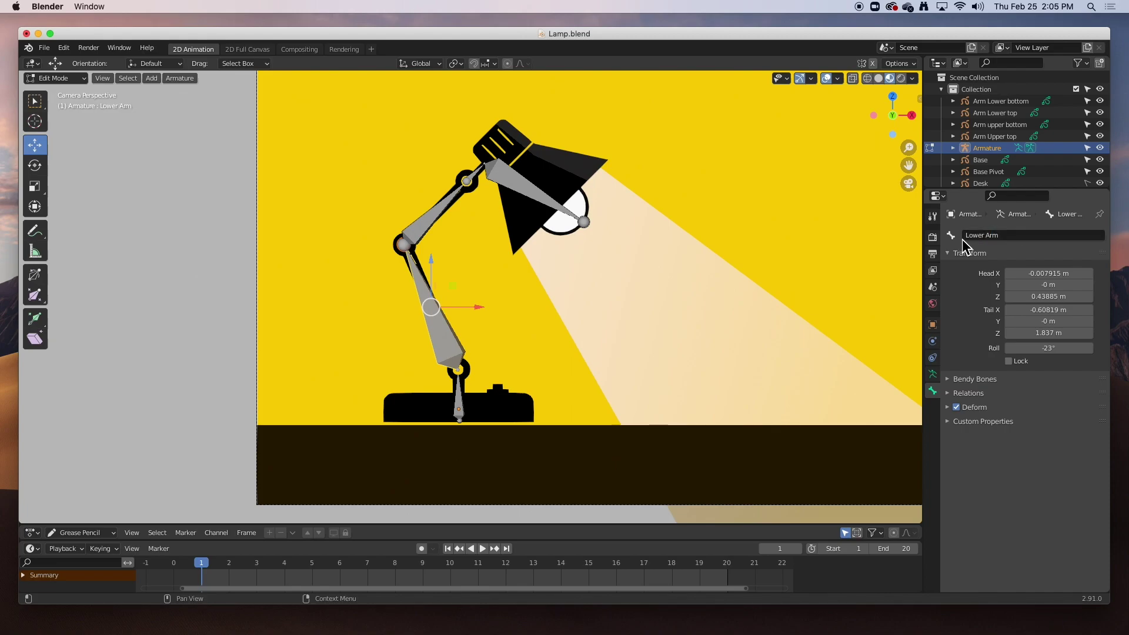
# Step: Rename the bone inside the lamp's base as Base
pyautogui.click(458, 406)
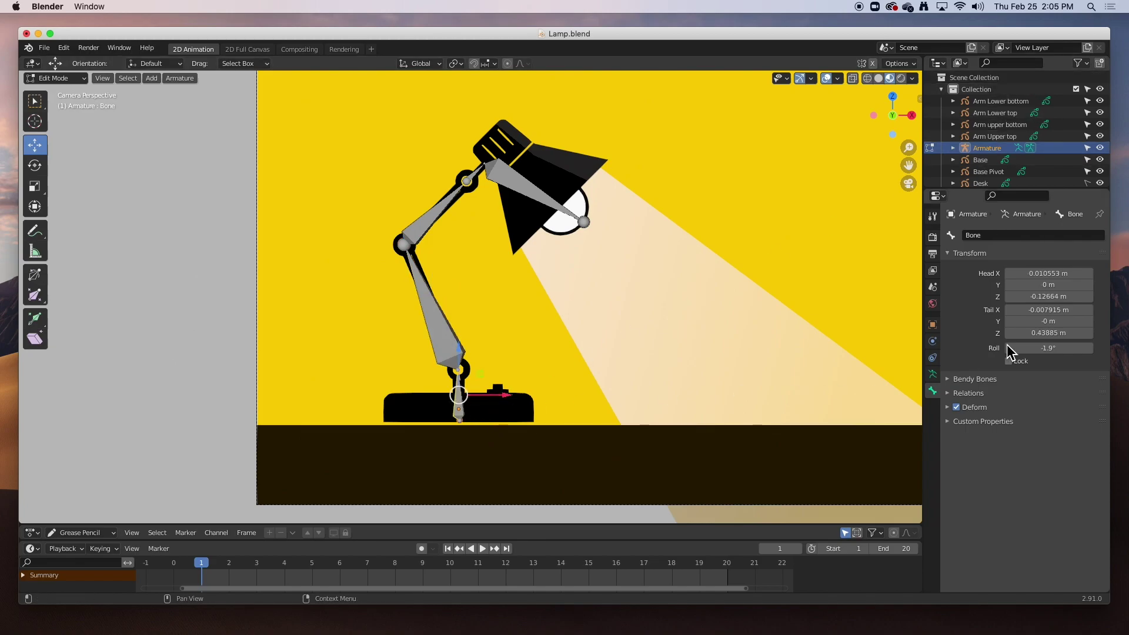
pyautogui.click(961, 235)
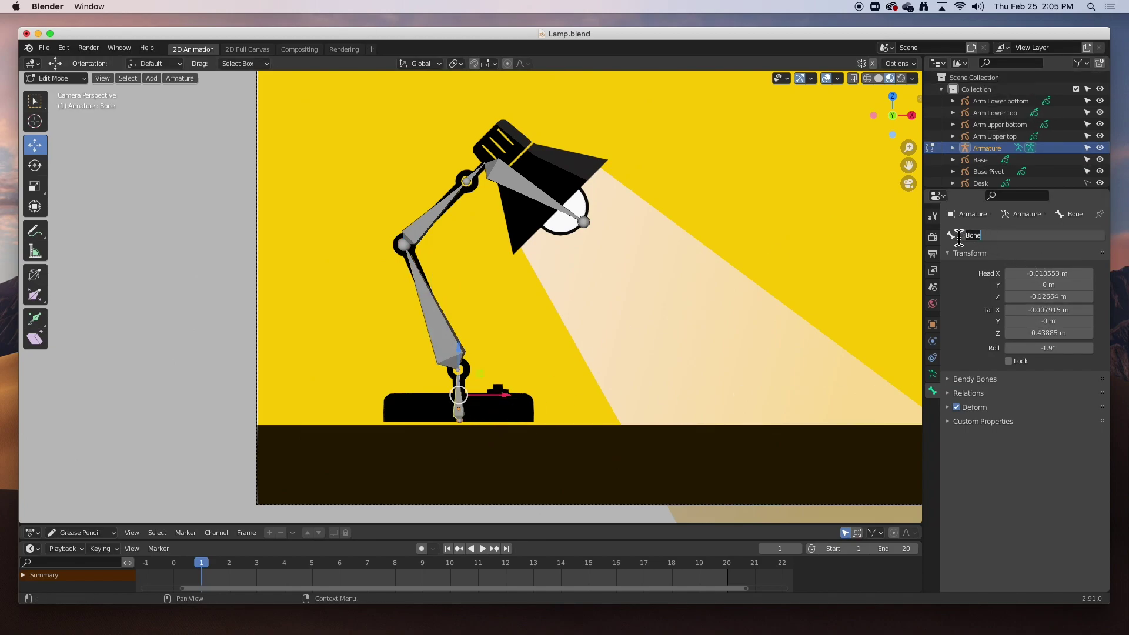
pyautogui.write('Base')
pyautogui.press('Return')
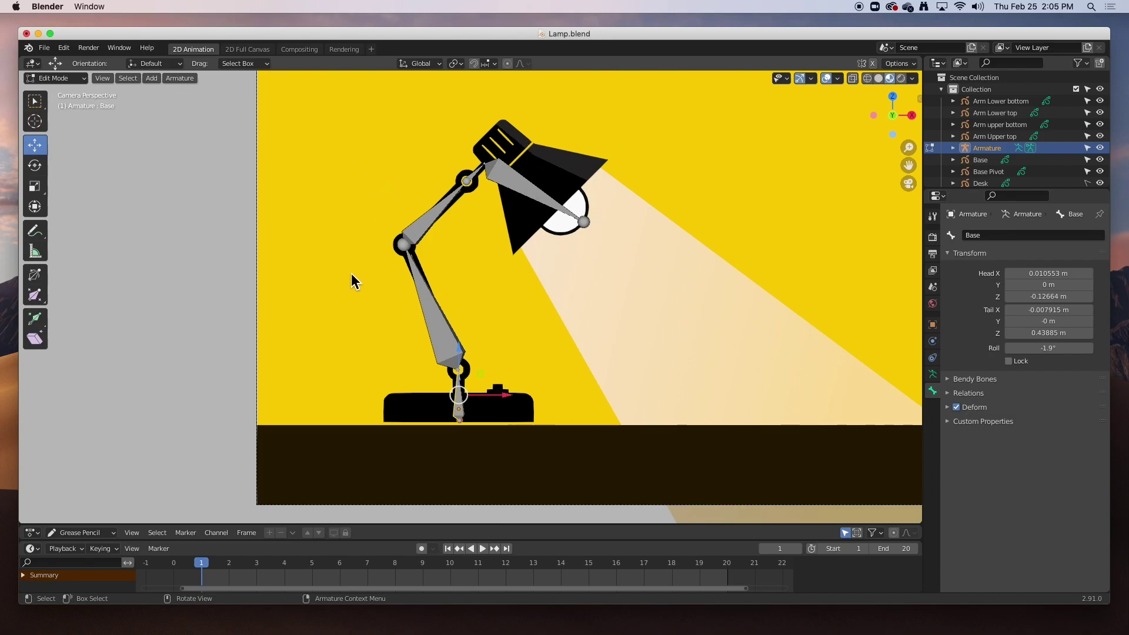
# Step: Switch to Object Mode and select the four arm parts: Arm Lower bottom, Arm Lower top, Arm upper bottom and Arm Upper top
pyautogui.click(58, 78)
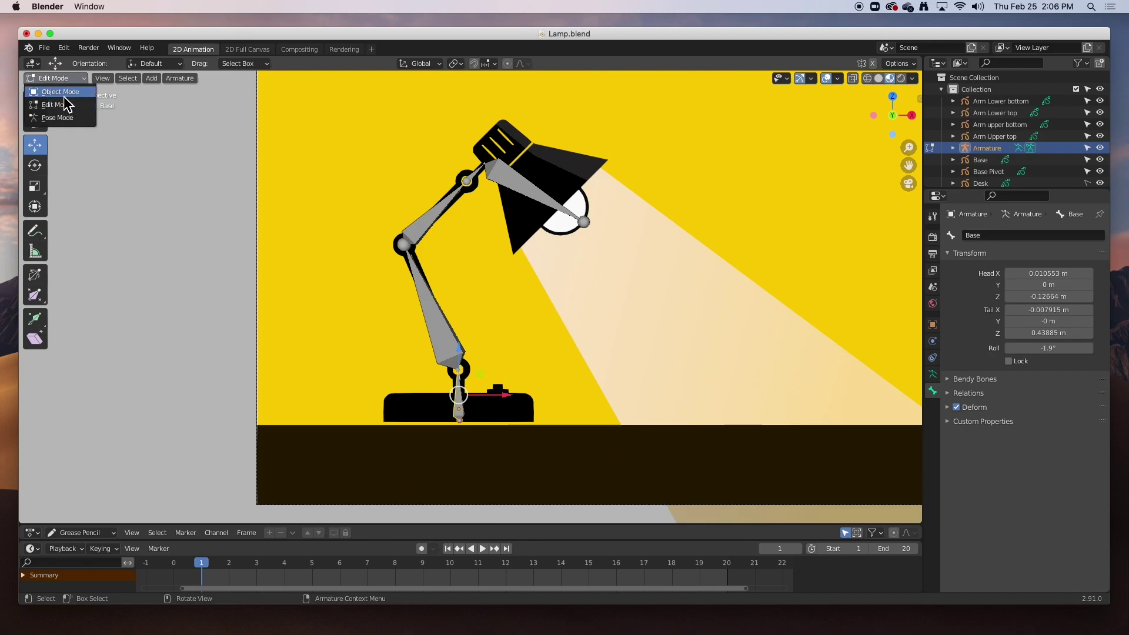
pyautogui.click(61, 94)
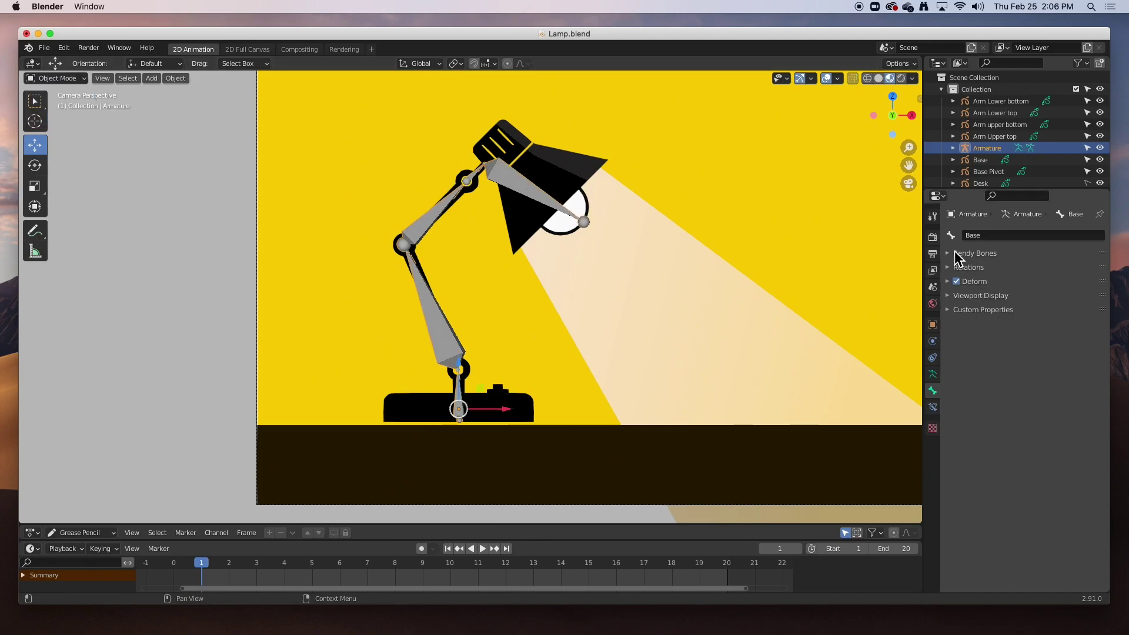
pyautogui.moveTo(978, 190); pyautogui.dragTo(988, 494)
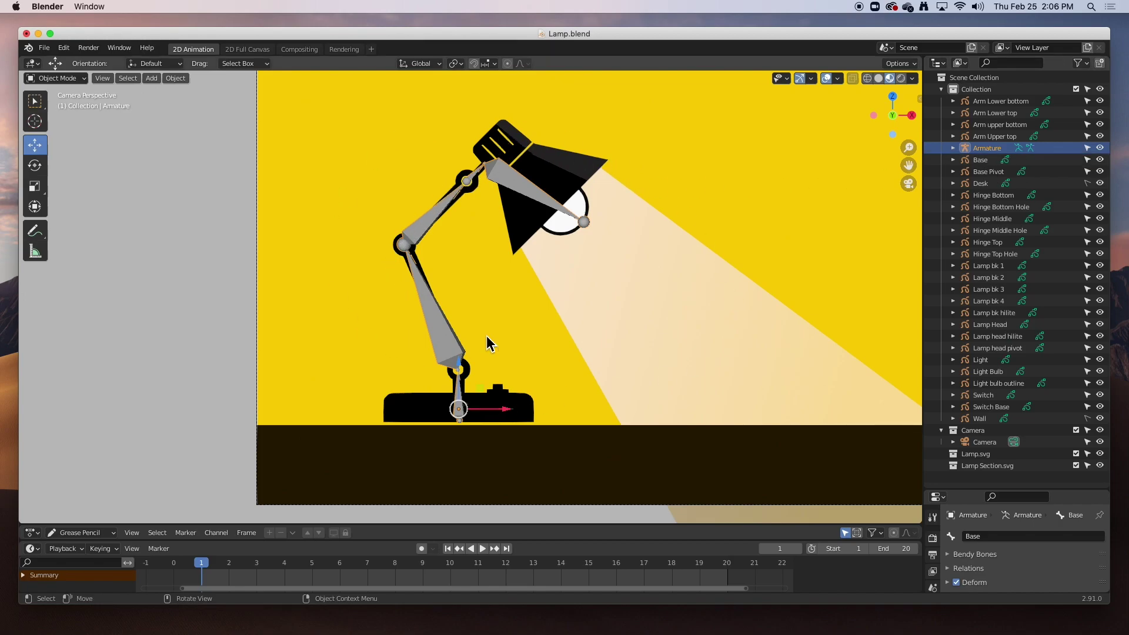
pyautogui.click(996, 104)
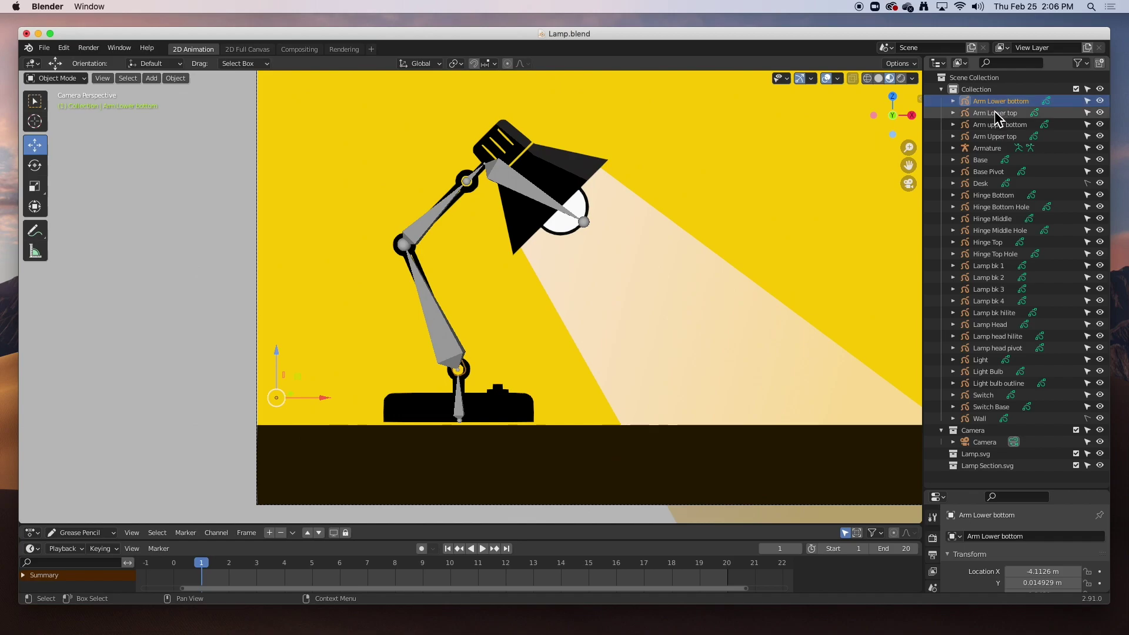
pyautogui.keyDown('ctrl'); pyautogui.click(993, 114); pyautogui.keyUp('ctrl')
pyautogui.keyDown('ctrl'); pyautogui.click(991, 125); pyautogui.keyUp('ctrl')
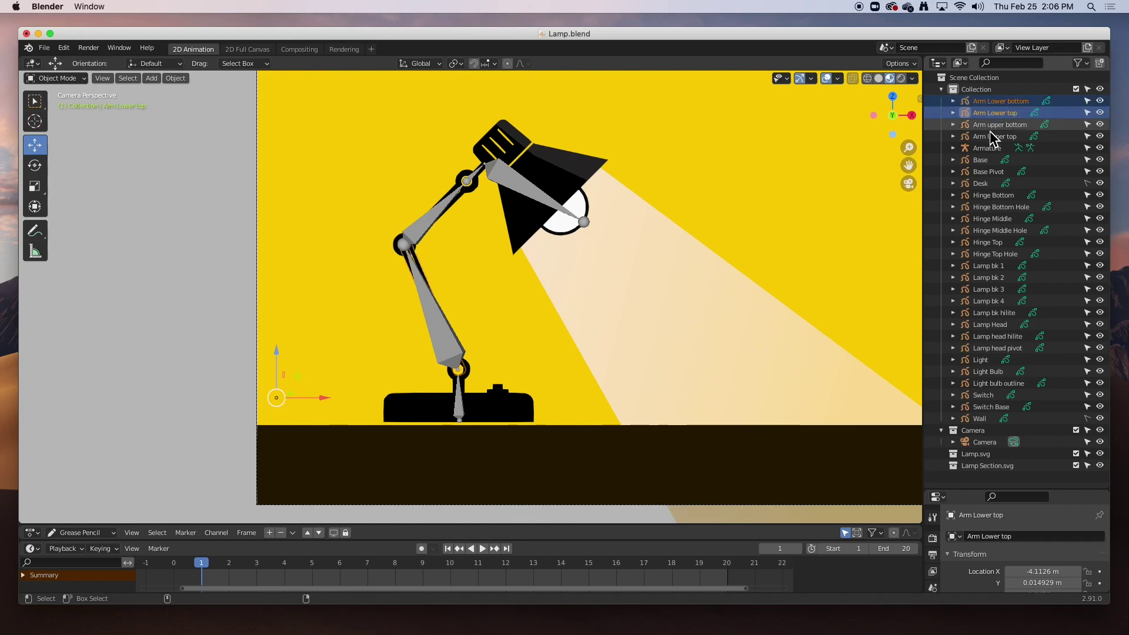
pyautogui.keyDown('ctrl'); pyautogui.click(988, 136); pyautogui.keyUp('ctrl')
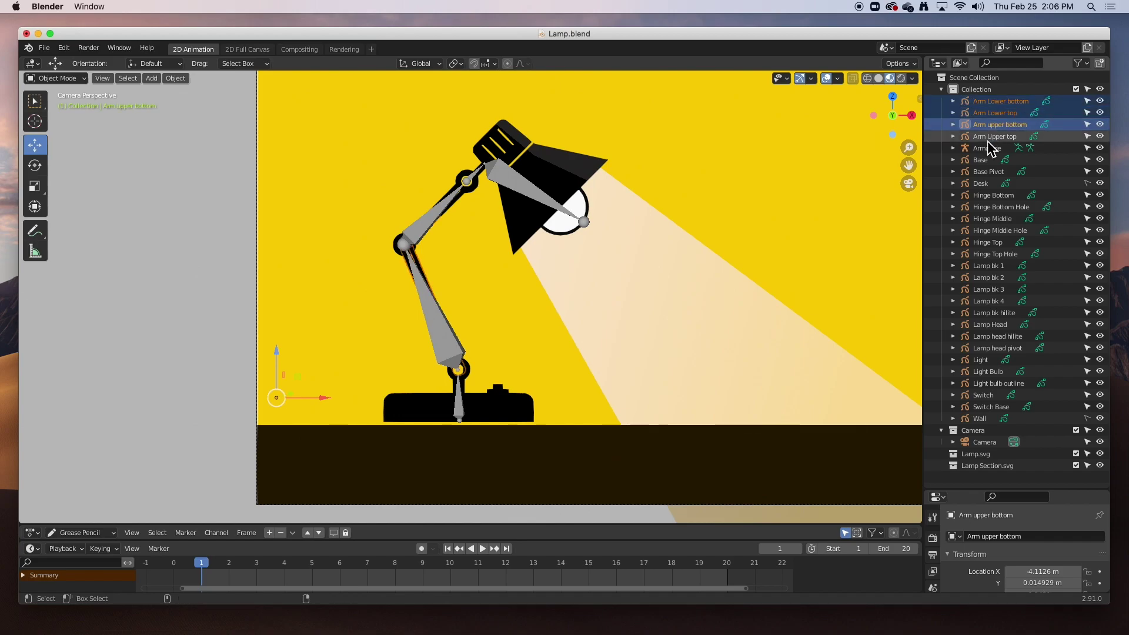
# Step: Add Base, Base Pivot and the bottom, middle and top hinges with their holes to the selection, leaving out Desk
pyautogui.keyDown('ctrl'); pyautogui.click(986, 172); pyautogui.keyUp('ctrl')
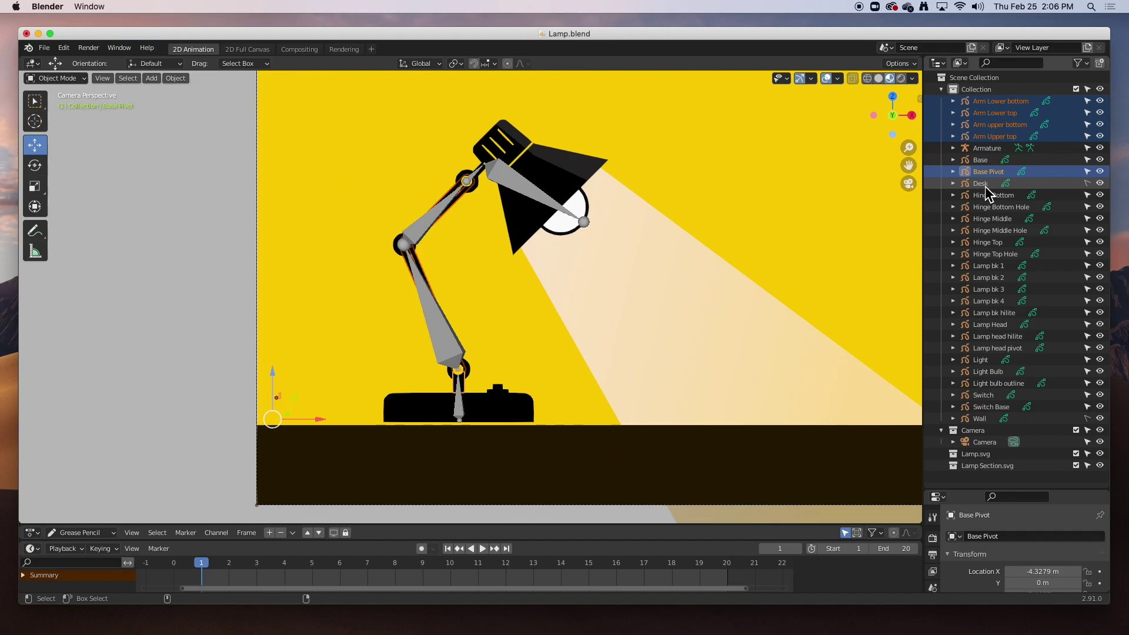
pyautogui.keyDown('ctrl'); pyautogui.click(986, 161); pyautogui.keyUp('ctrl')
pyautogui.keyDown('ctrl'); pyautogui.click(984, 196); pyautogui.keyUp('ctrl')
pyautogui.keyDown('ctrl'); pyautogui.click(983, 207); pyautogui.keyUp('ctrl')
pyautogui.keyDown('ctrl'); pyautogui.click(983, 219); pyautogui.keyUp('ctrl')
pyautogui.keyDown('ctrl'); pyautogui.click(982, 230); pyautogui.keyUp('ctrl')
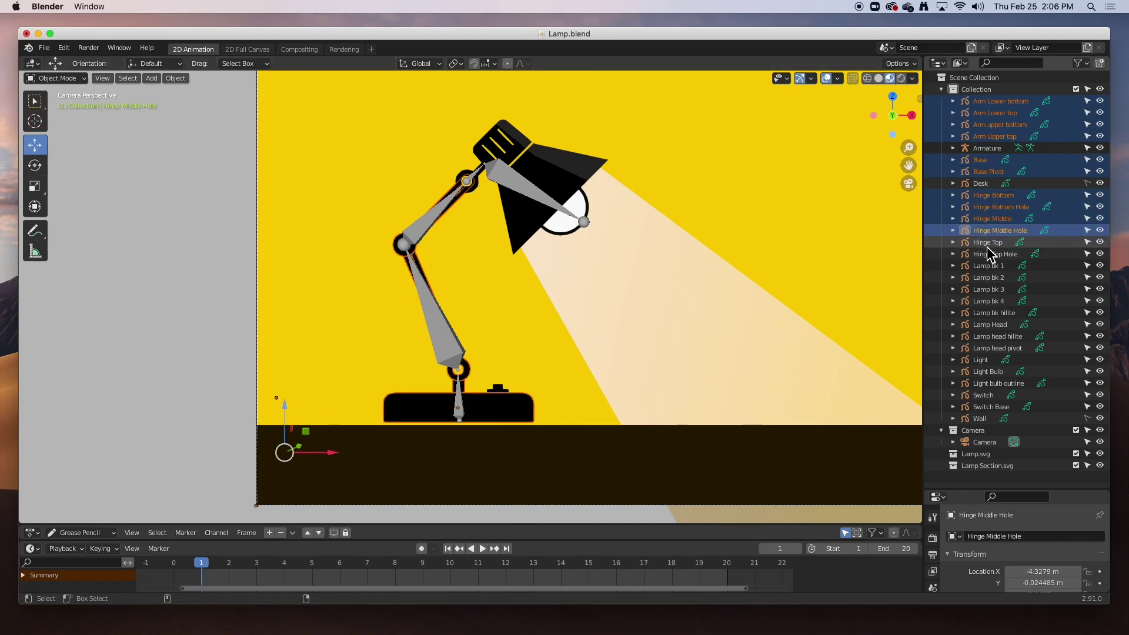
pyautogui.keyDown('ctrl'); pyautogui.click(987, 244); pyautogui.keyUp('ctrl')
pyautogui.keyDown('ctrl'); pyautogui.click(987, 255); pyautogui.keyUp('ctrl')
# Step: Add Lamp bk 1 to 4, Lamp bk hilite, Lamp Head, Lamp head hilite and Lamp head pivot to the selection
pyautogui.keyDown('ctrl'); pyautogui.click(987, 267); pyautogui.keyUp('ctrl')
pyautogui.keyDown('ctrl'); pyautogui.click(988, 278); pyautogui.keyUp('ctrl')
pyautogui.keyDown('ctrl'); pyautogui.click(987, 289); pyautogui.keyUp('ctrl')
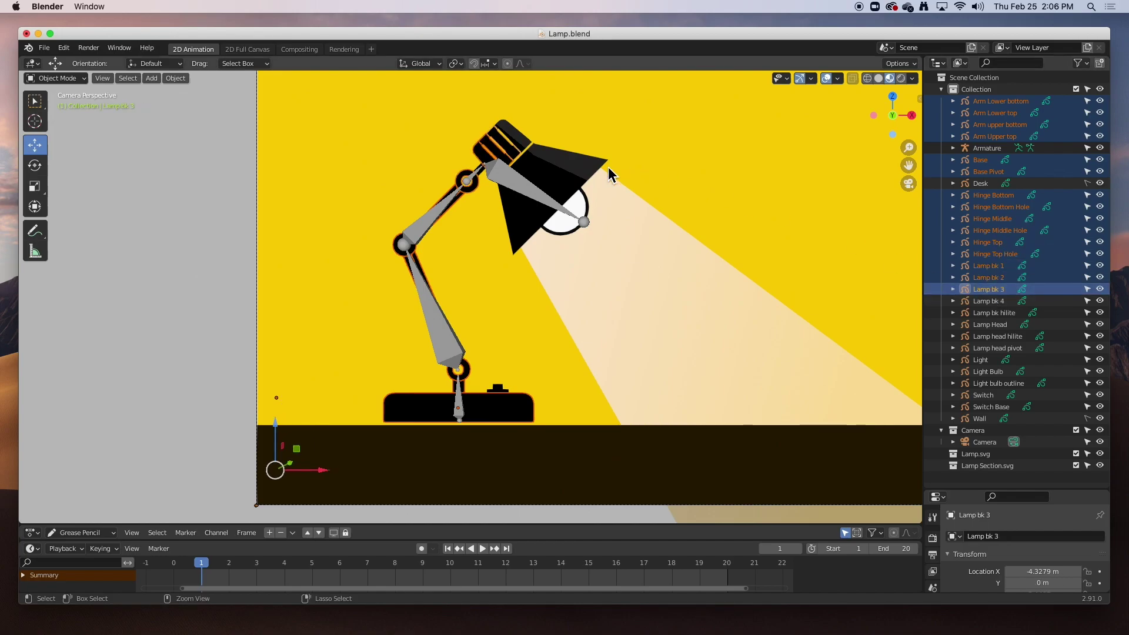
pyautogui.keyDown('ctrl'); pyautogui.click(989, 302); pyautogui.keyUp('ctrl')
pyautogui.keyDown('ctrl'); pyautogui.click(990, 313); pyautogui.keyUp('ctrl')
pyautogui.keyDown('ctrl'); pyautogui.click(990, 325); pyautogui.keyUp('ctrl')
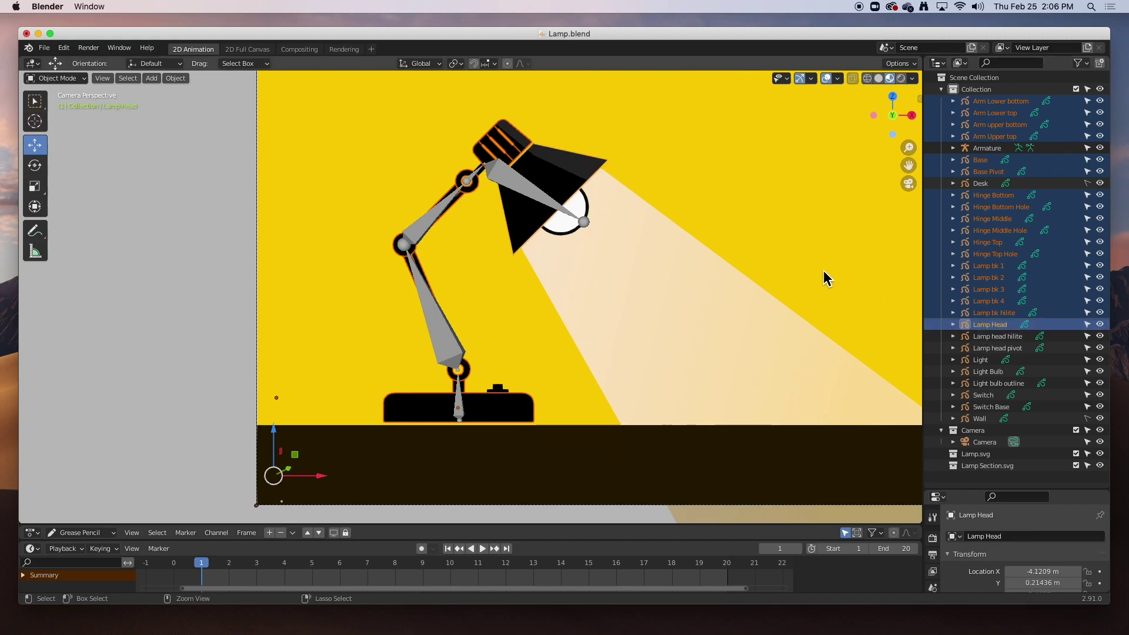
pyautogui.keyDown('ctrl'); pyautogui.click(1000, 338); pyautogui.keyUp('ctrl')
pyautogui.keyDown('ctrl'); pyautogui.click(997, 349); pyautogui.keyUp('ctrl')
# Step: Add Light, Light Bulb, Light bulb outline, Switch and Switch Base to the selection, with the armature last as the active object
pyautogui.keyDown('ctrl'); pyautogui.click(988, 361); pyautogui.keyUp('ctrl')
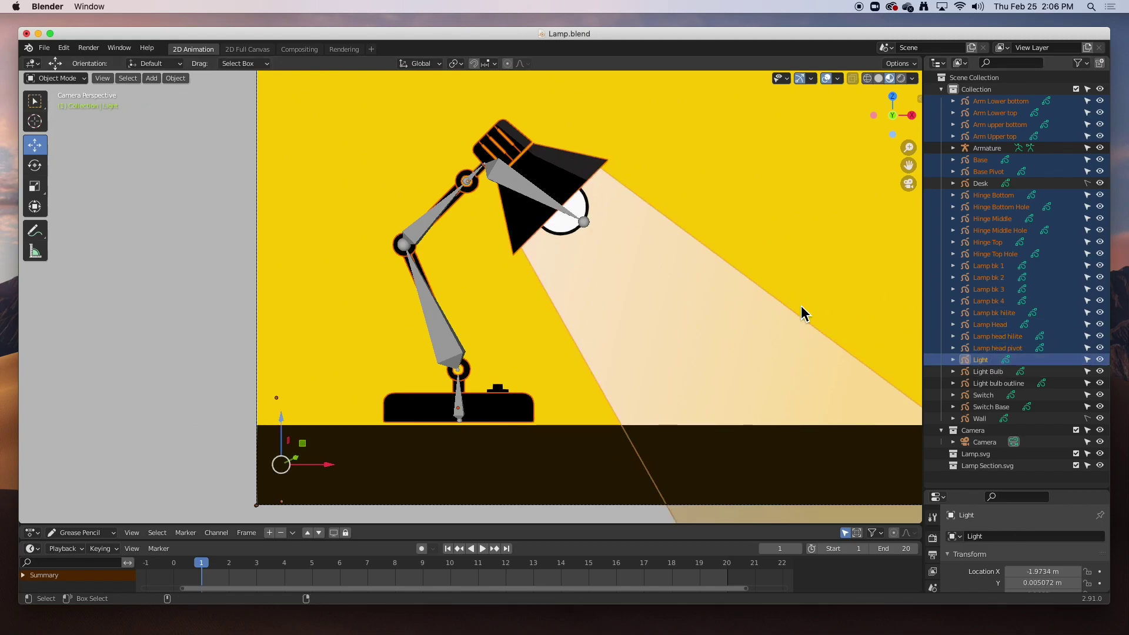
pyautogui.keyDown('ctrl'); pyautogui.click(988, 372); pyautogui.keyUp('ctrl')
pyautogui.keyDown('ctrl'); pyautogui.click(991, 383); pyautogui.keyUp('ctrl')
pyautogui.keyDown('ctrl'); pyautogui.click(983, 395); pyautogui.keyUp('ctrl')
pyautogui.keyDown('ctrl'); pyautogui.click(990, 406); pyautogui.keyUp('ctrl')
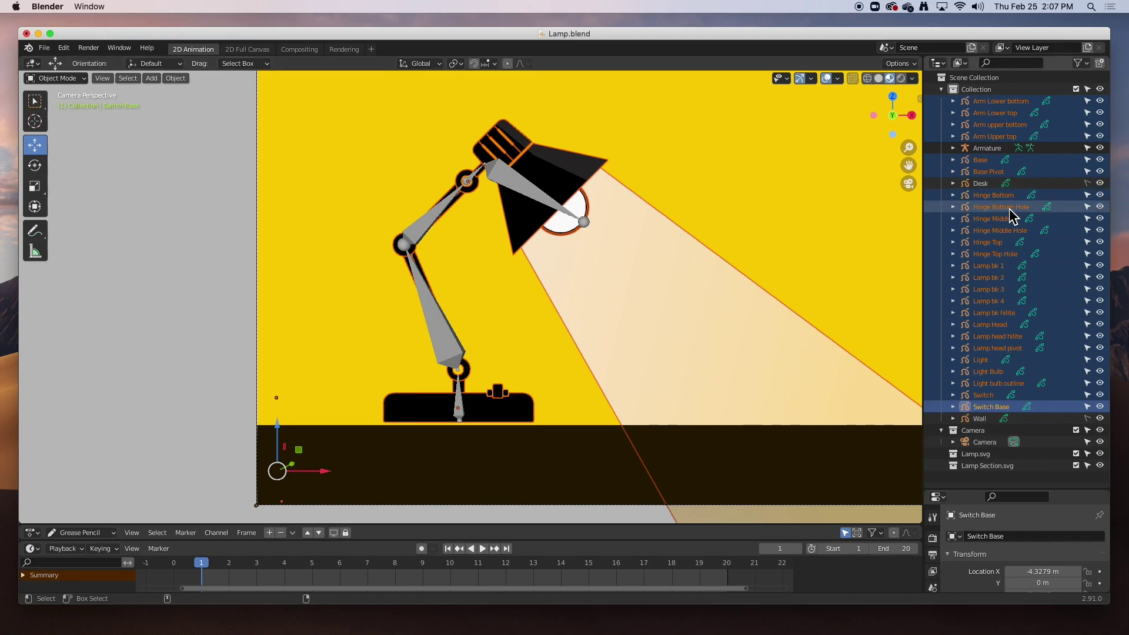
pyautogui.keyDown('shift'); pyautogui.click(423, 232); pyautogui.keyUp('shift')
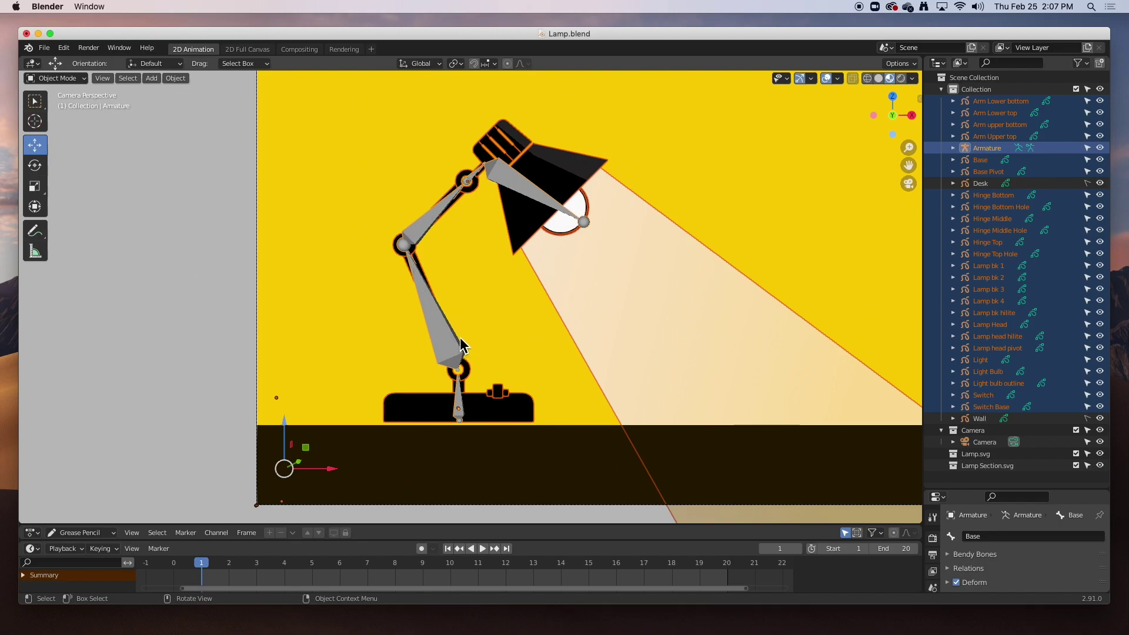
# Step: Parent the selected lamp parts to the armature using Armature Deform With Empty Groups, and clear the selection
pyautogui.press('super+p')
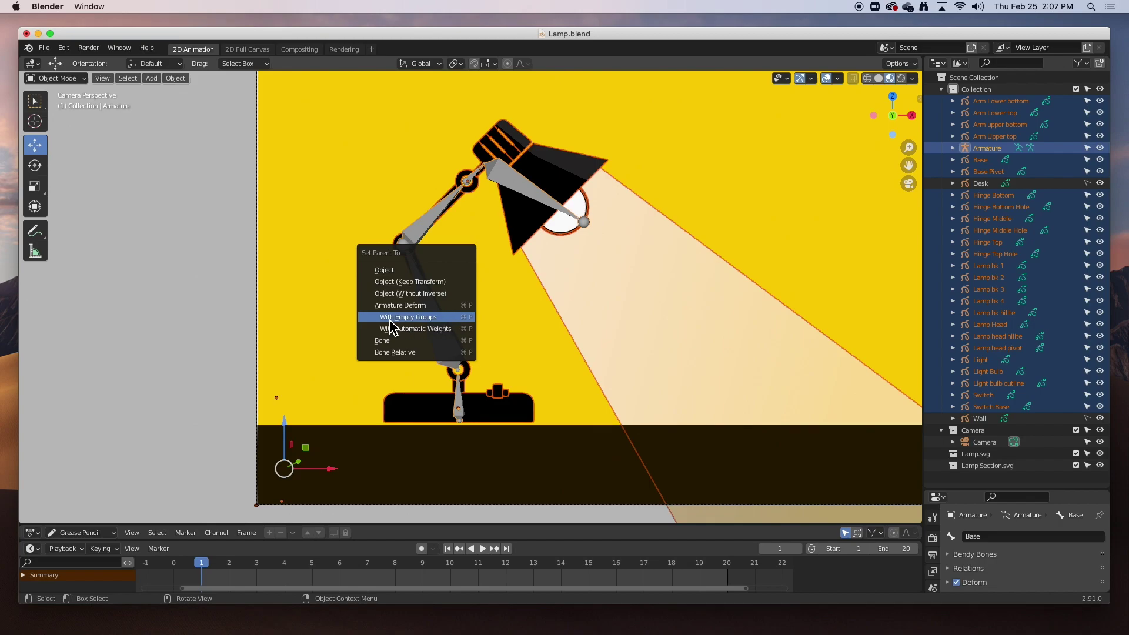
pyautogui.click(416, 317)
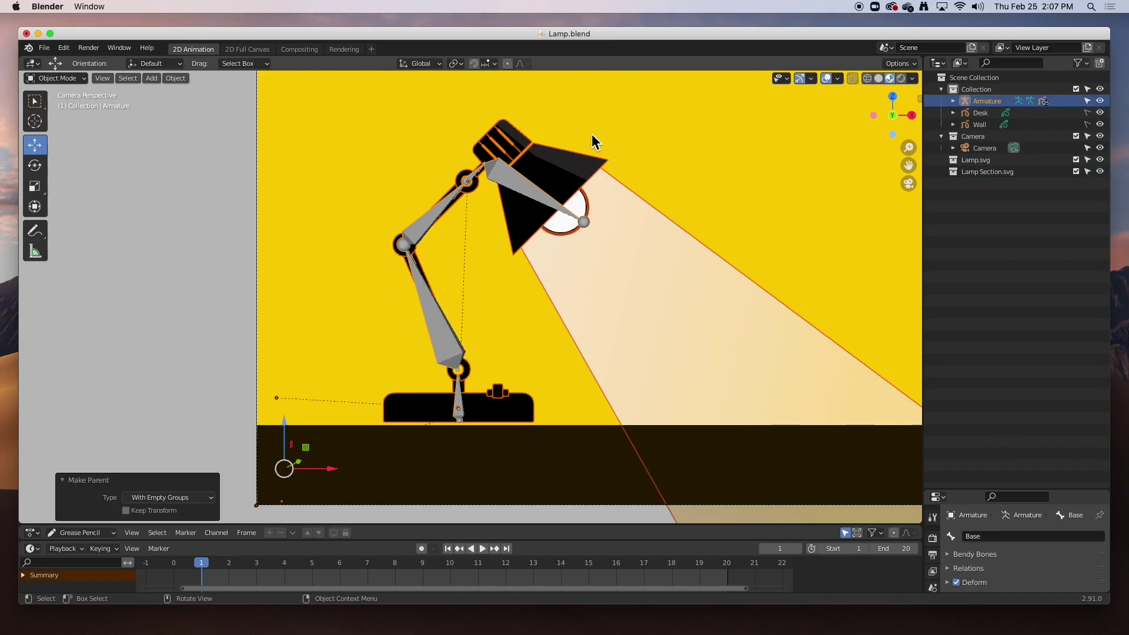
pyautogui.click(34, 101)
pyautogui.click(249, 297)
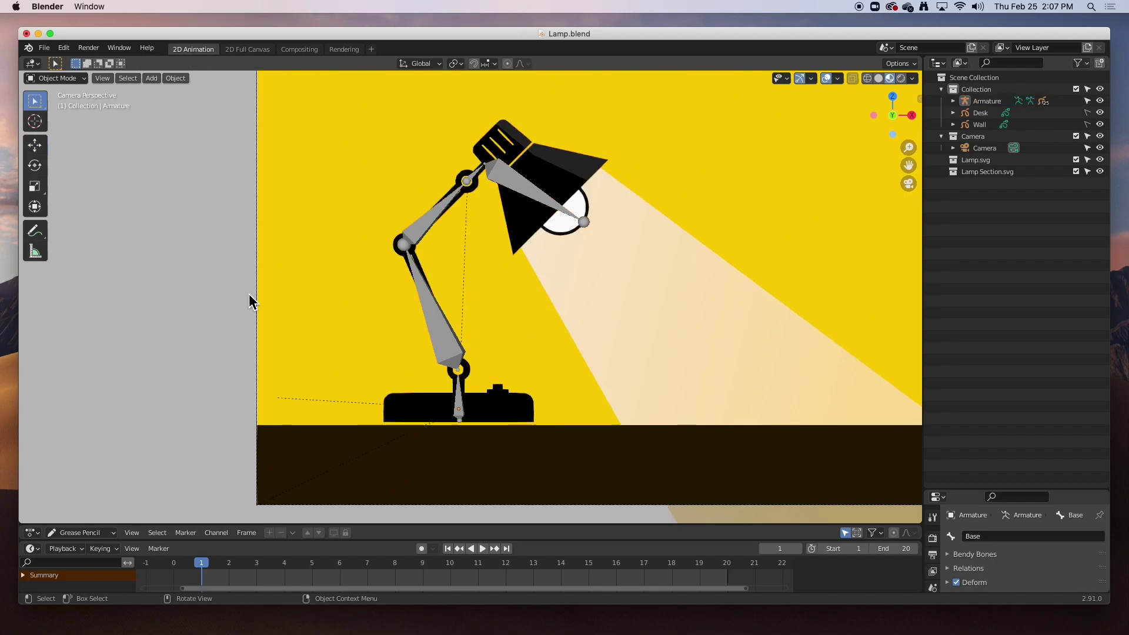
# Step: Select the armature, test-move it as a whole in Object Mode, and undo the move
pyautogui.click(460, 406)
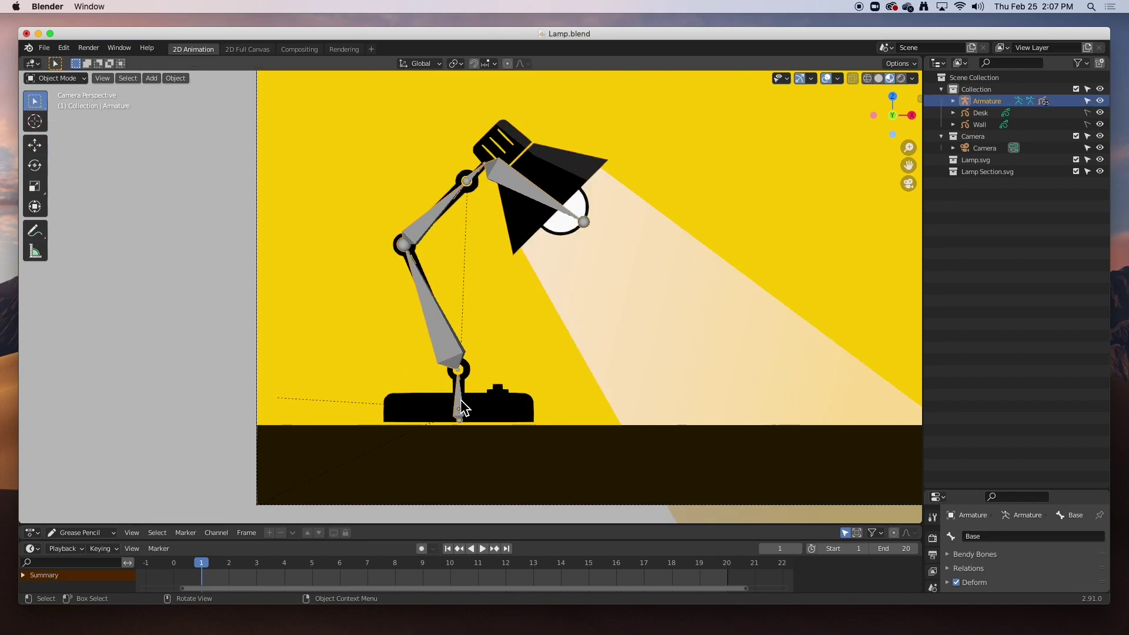
pyautogui.click(34, 145)
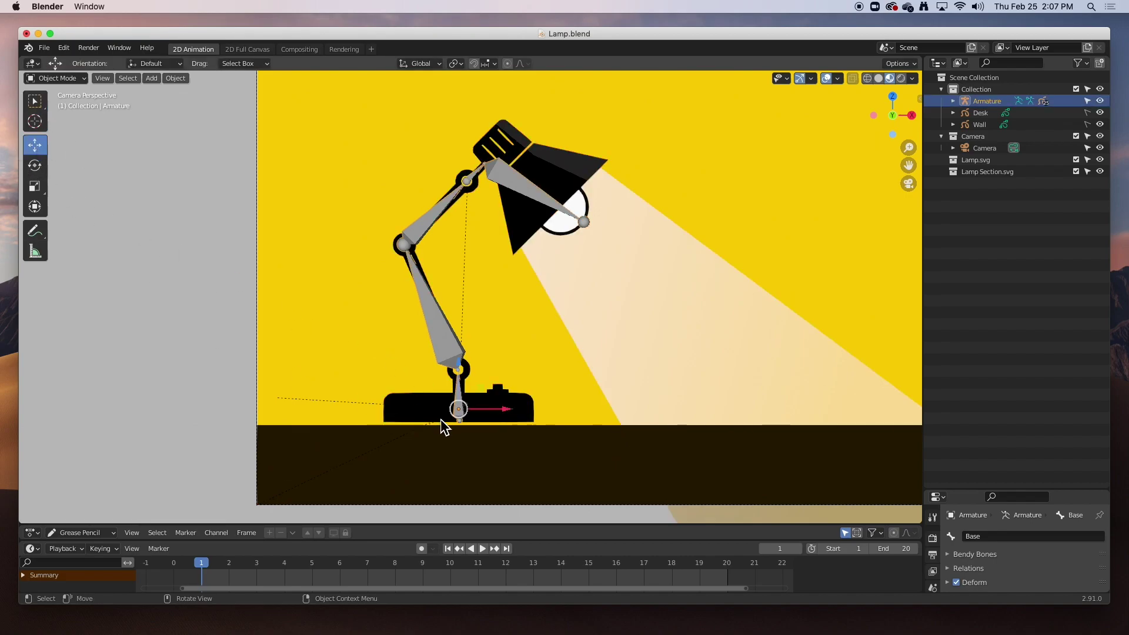
pyautogui.moveTo(460, 410); pyautogui.dragTo(500, 347)
pyautogui.hotkey('ctrl', 'z')
# Step: Select the Light beam, enter Edit Mode and select its entire outline using stroke selection
pyautogui.click(36, 103)
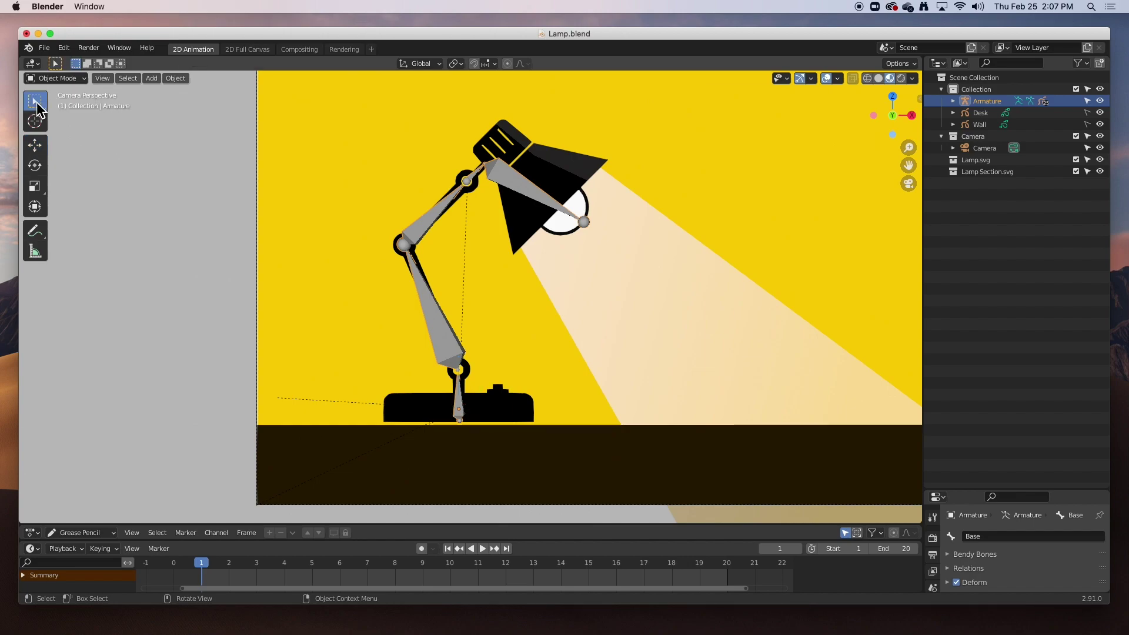
pyautogui.click(619, 203)
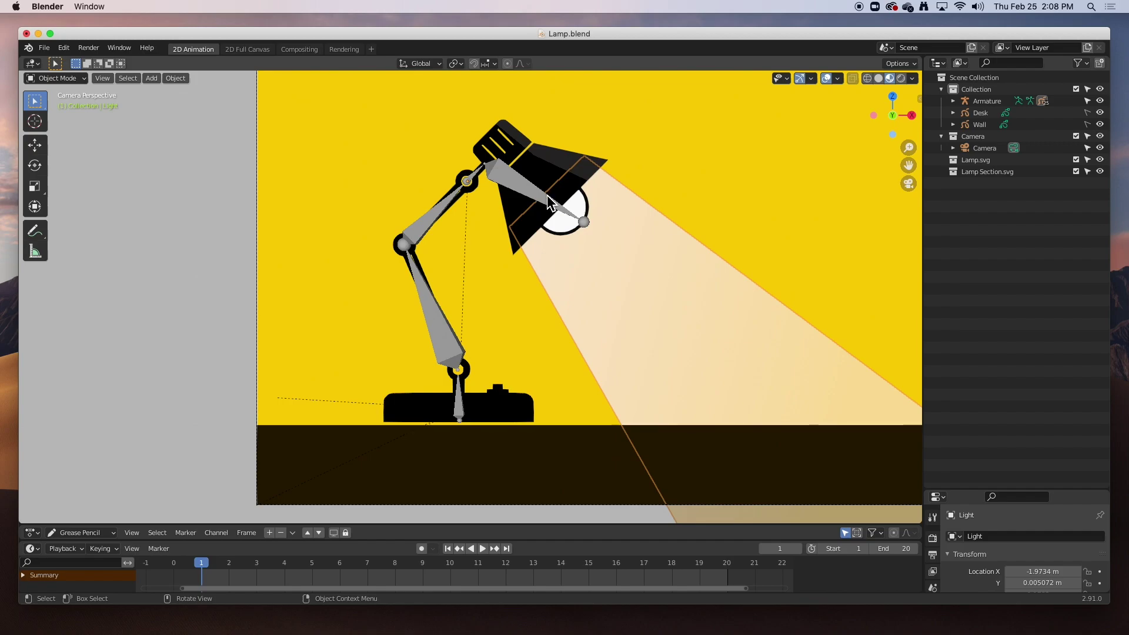
pyautogui.press('Tab')
pyautogui.click(624, 207)
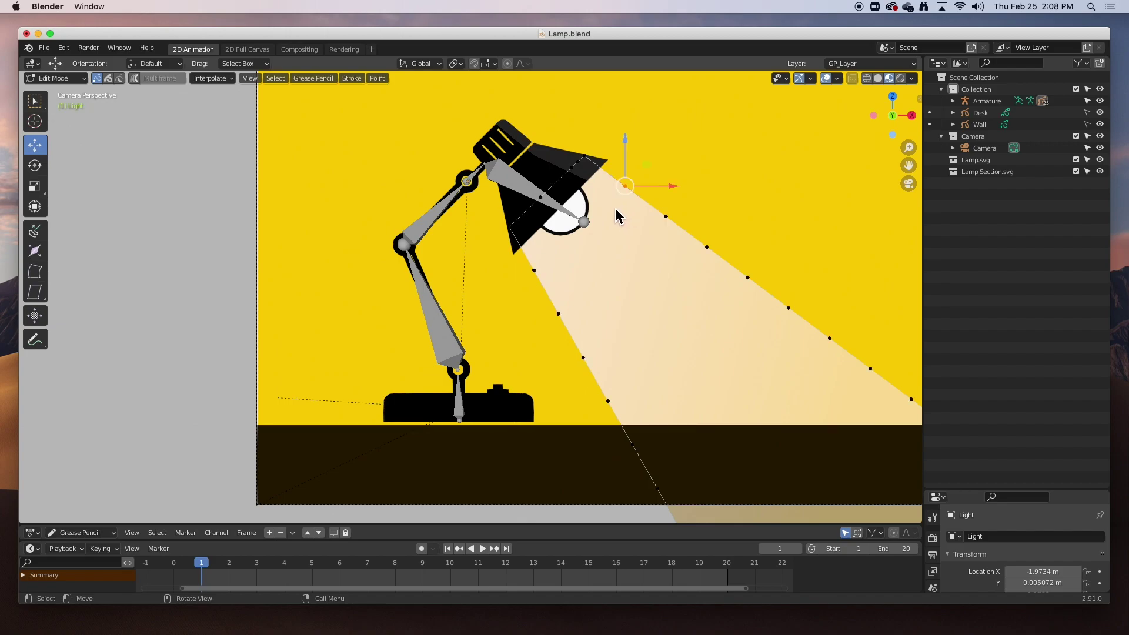
pyautogui.click(109, 79)
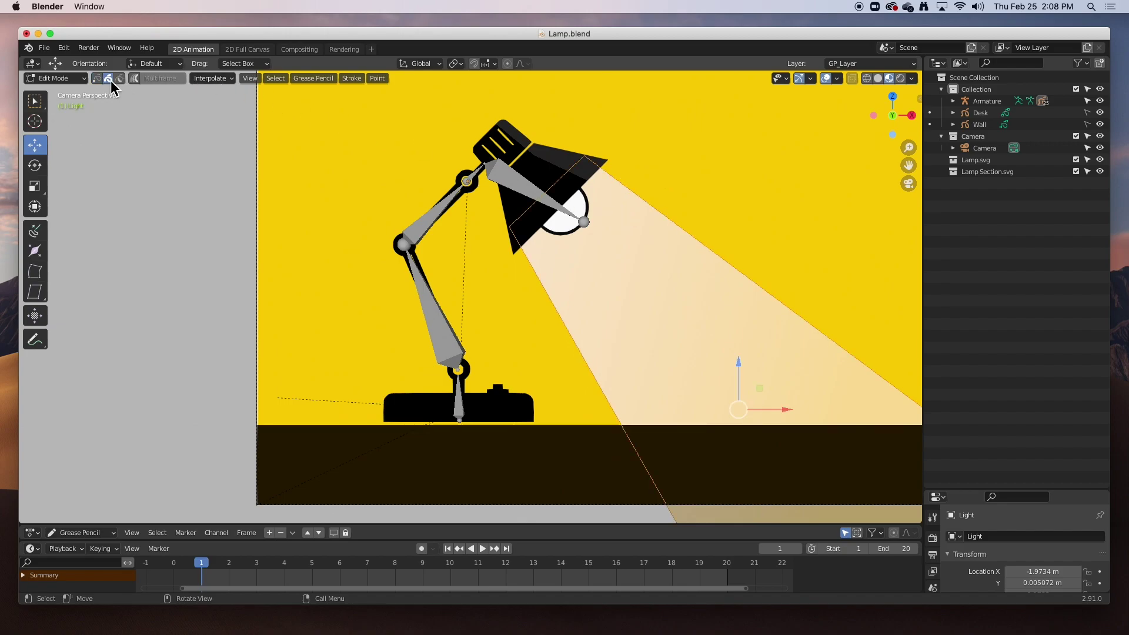
pyautogui.click(643, 241)
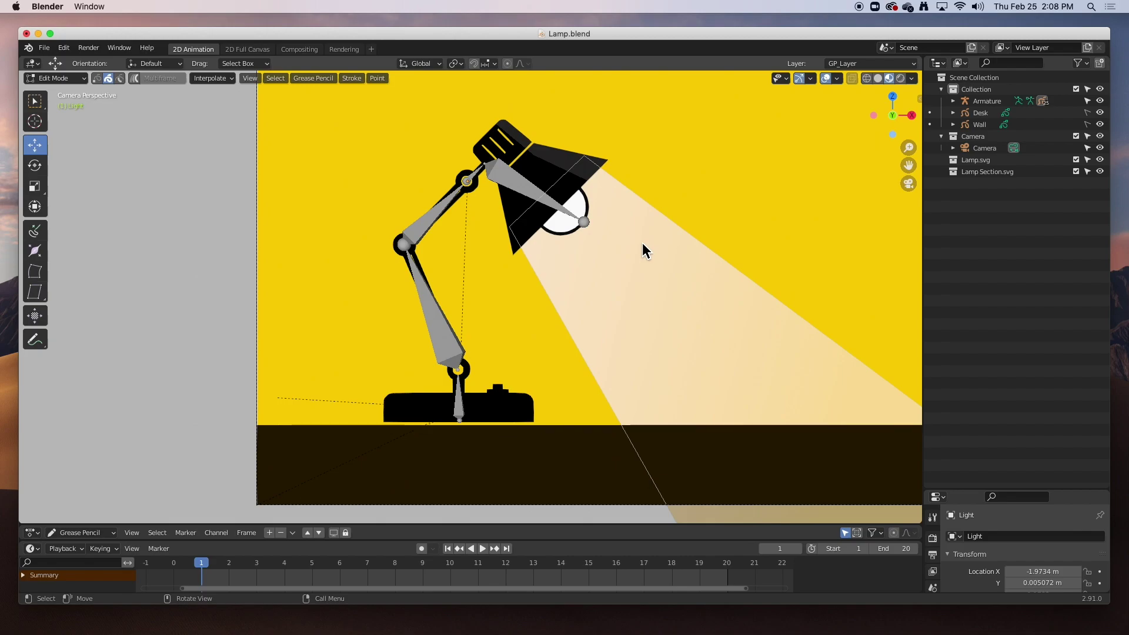
pyautogui.click(652, 215)
# Step: Enlarge the properties area, show the Light object's vertex groups, and assign the selected stroke to the Head group
pyautogui.moveTo(964, 494); pyautogui.dragTo(975, 134)
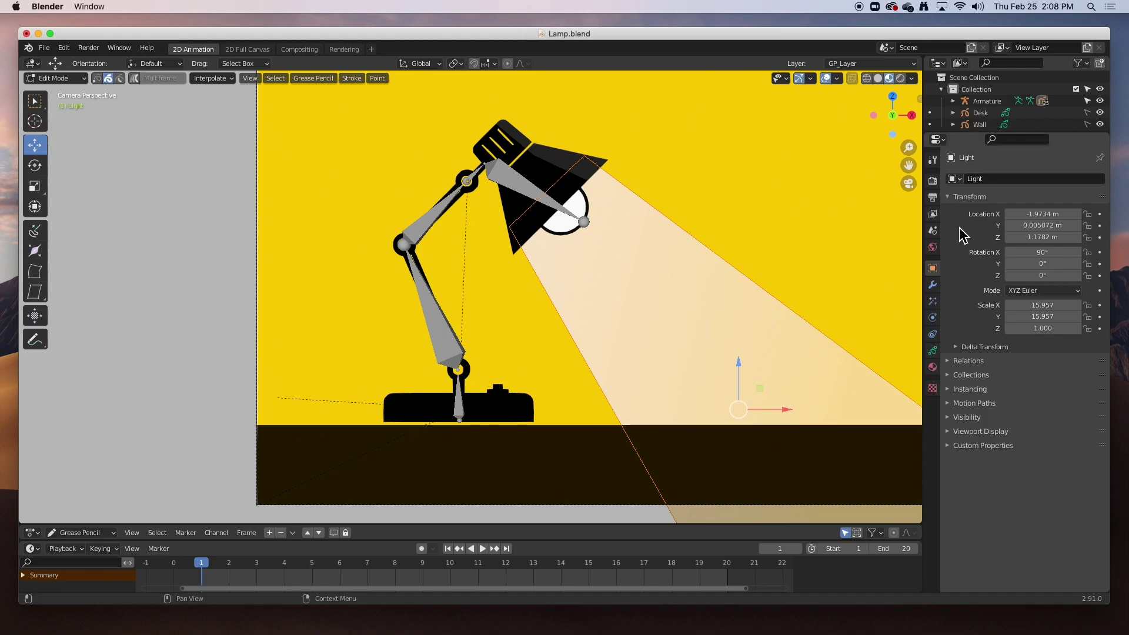
pyautogui.click(933, 351)
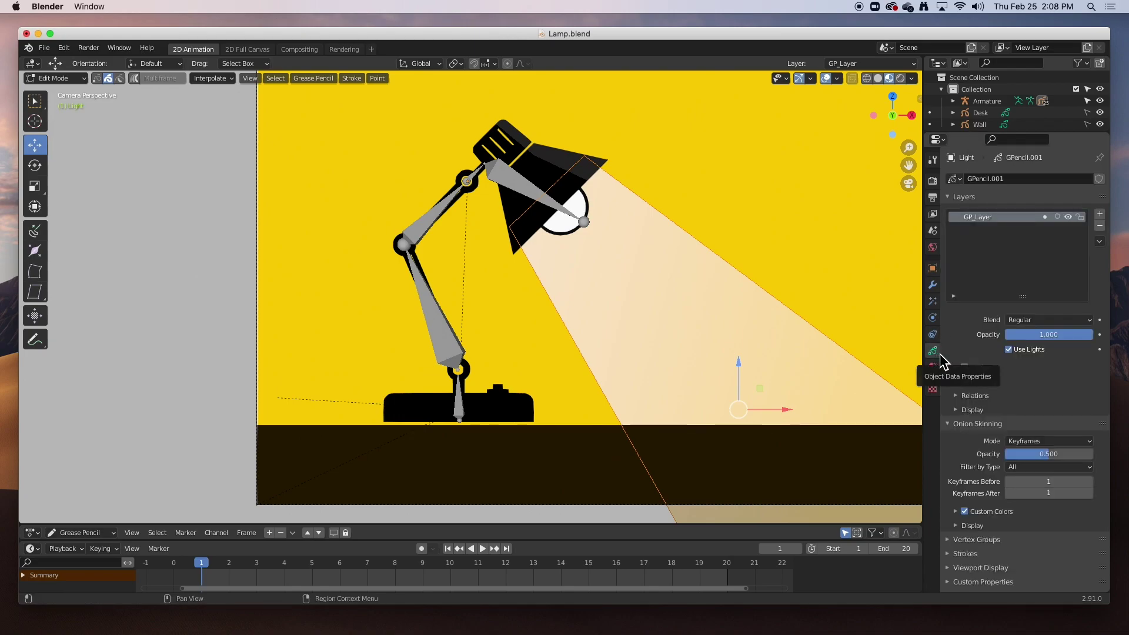
pyautogui.click(953, 200)
pyautogui.click(952, 211)
pyautogui.click(953, 226)
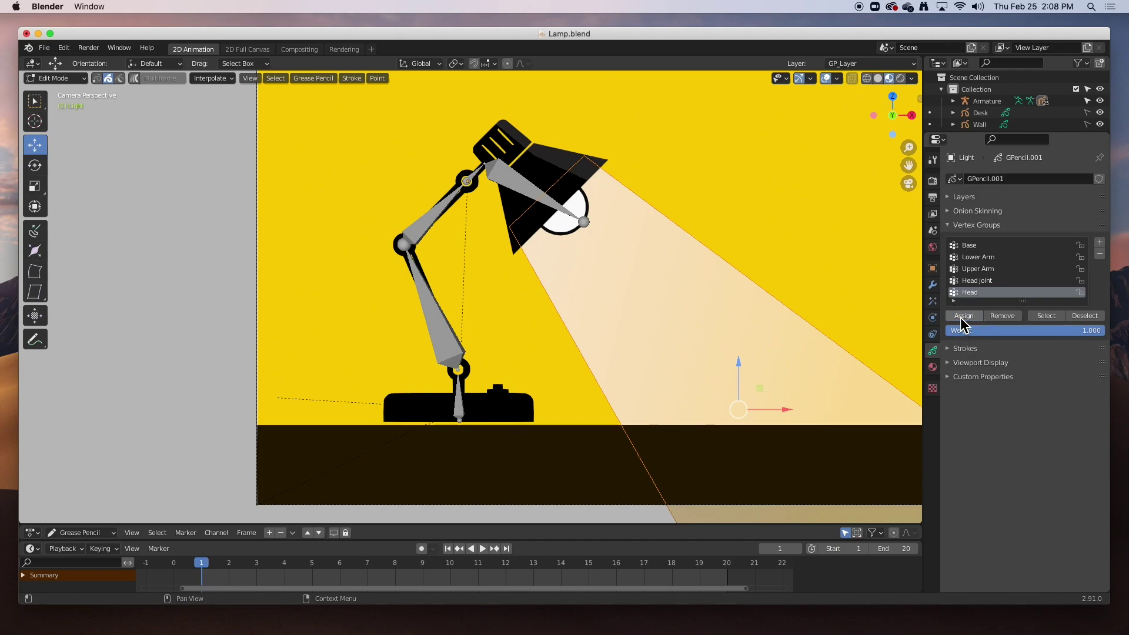
pyautogui.press('Tab')
# Step: Assign the strokes of Light bulb outline and Light Bulb to their Head vertex groups
pyautogui.click(548, 186)
pyautogui.click(588, 205)
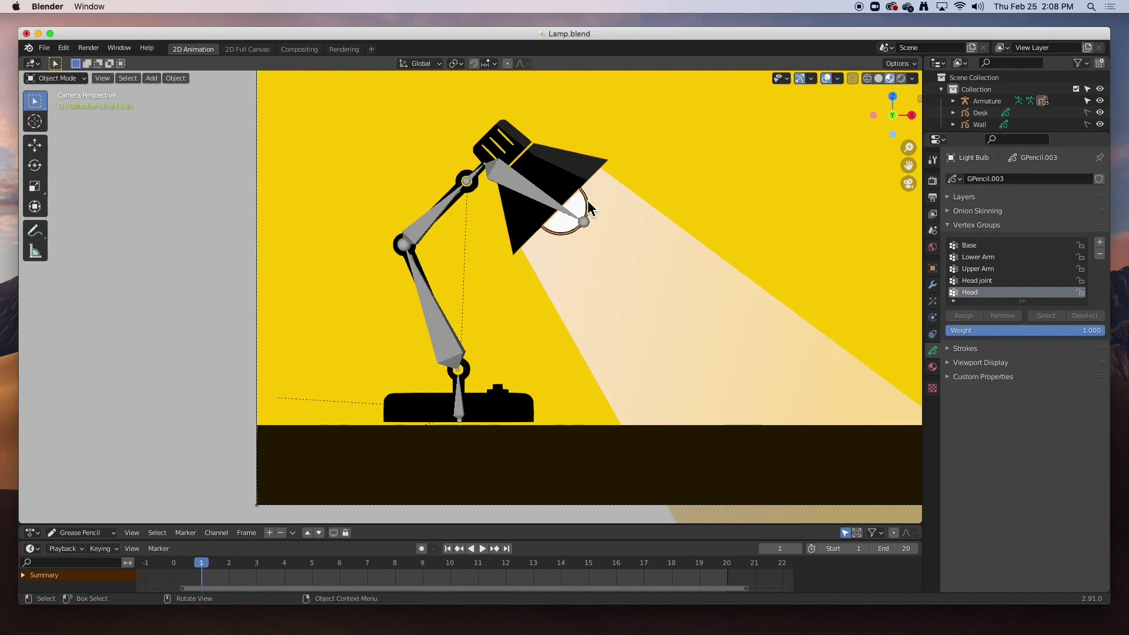
pyautogui.click(588, 202)
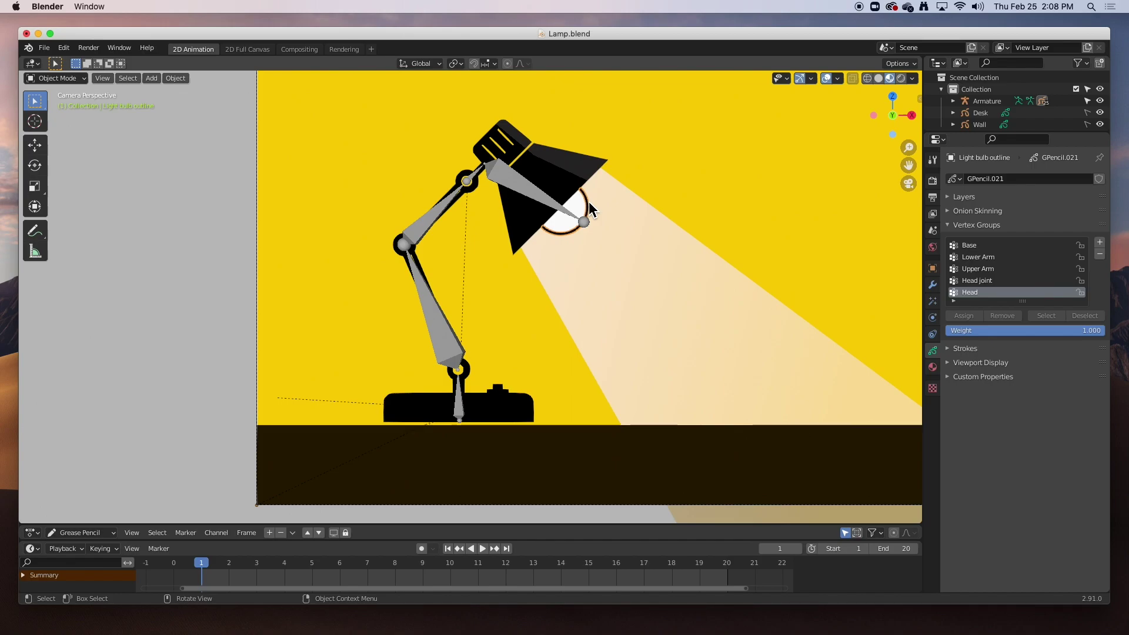
pyautogui.press('Tab')
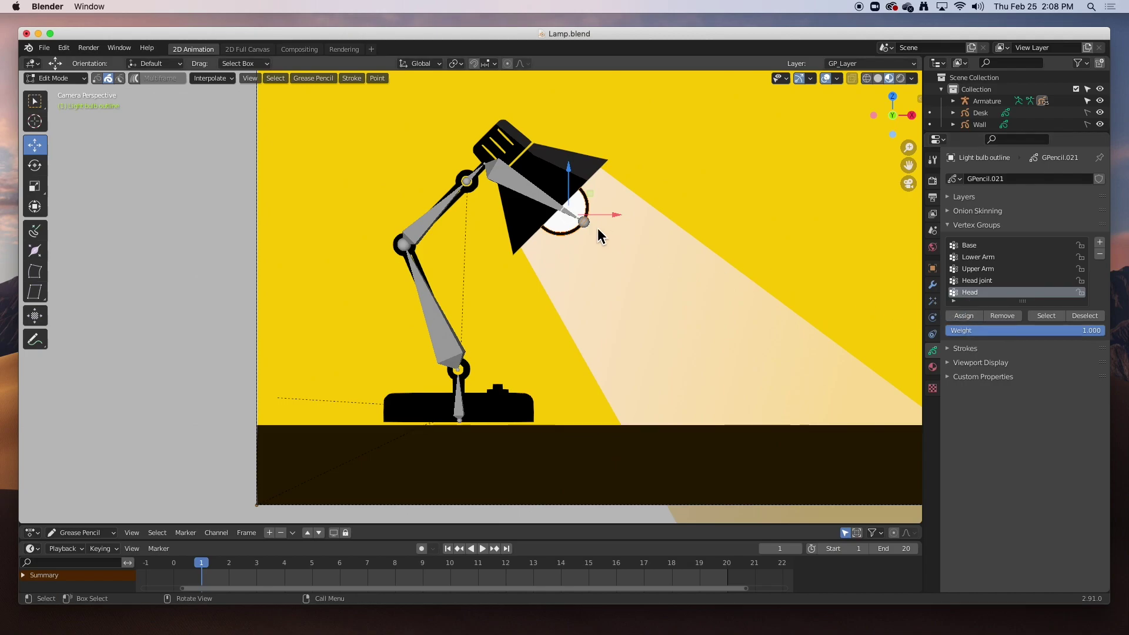
pyautogui.press('Tab')
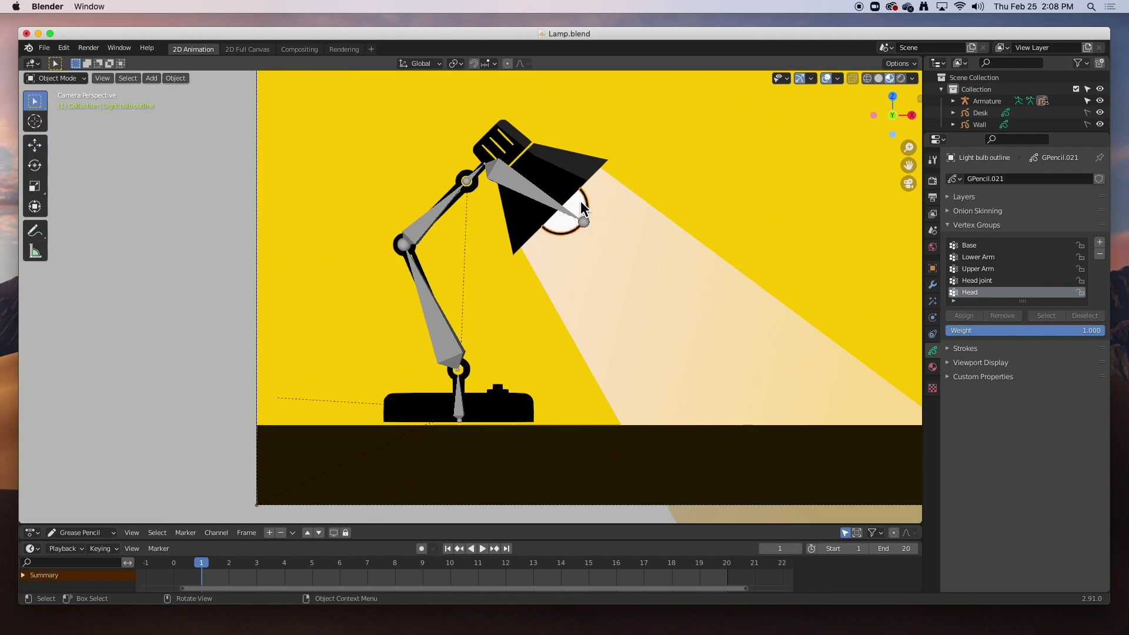
pyautogui.click(578, 202)
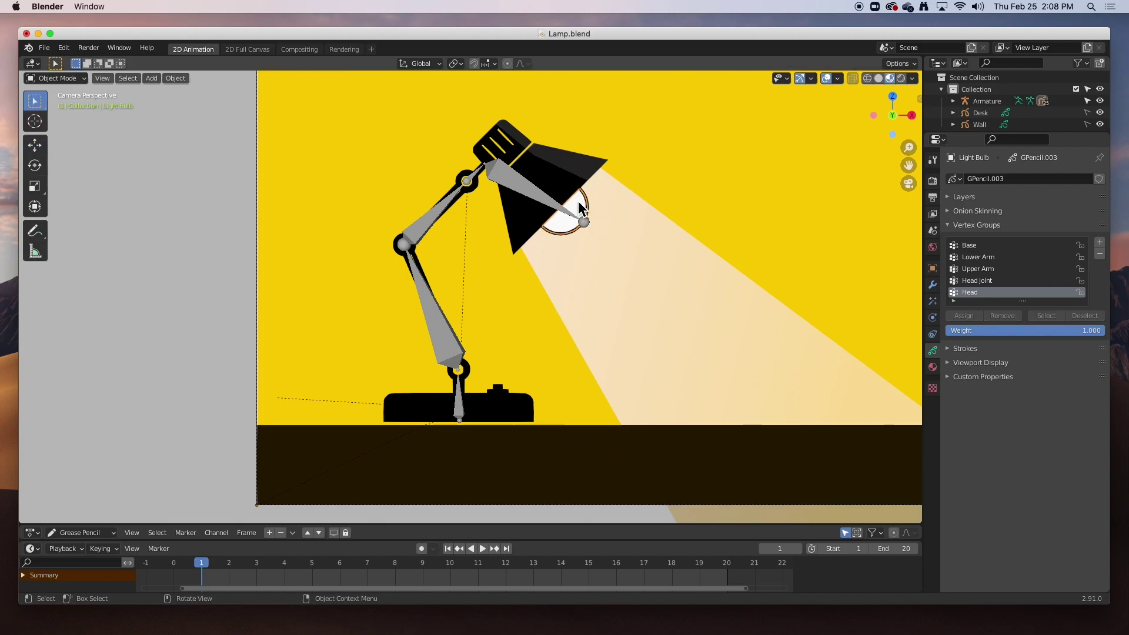
pyautogui.press('Tab')
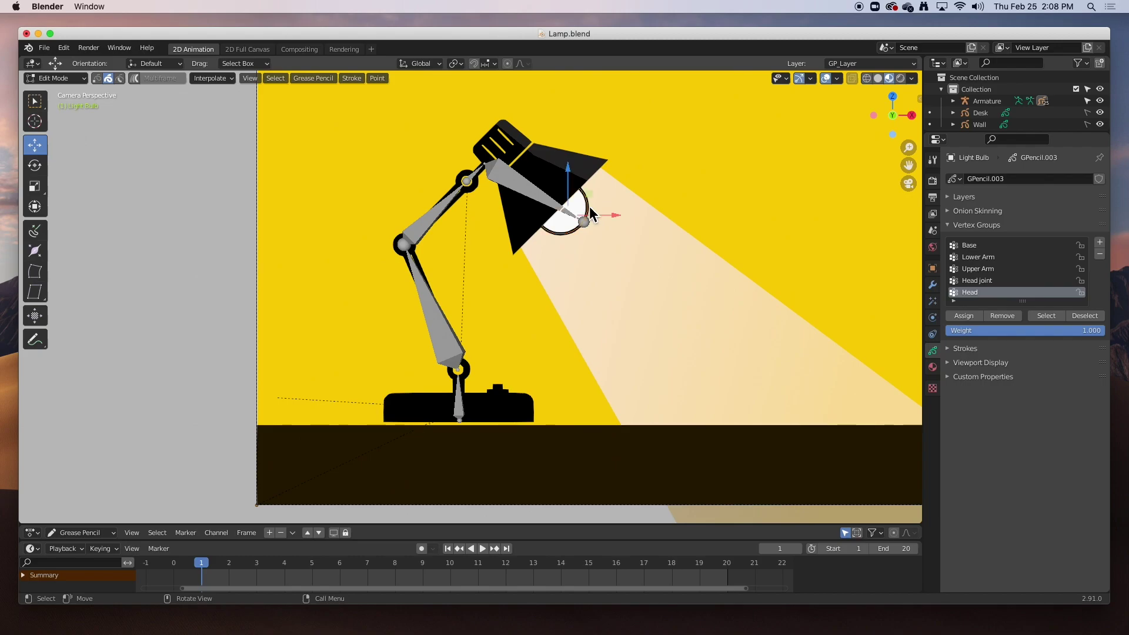
pyautogui.click(965, 317)
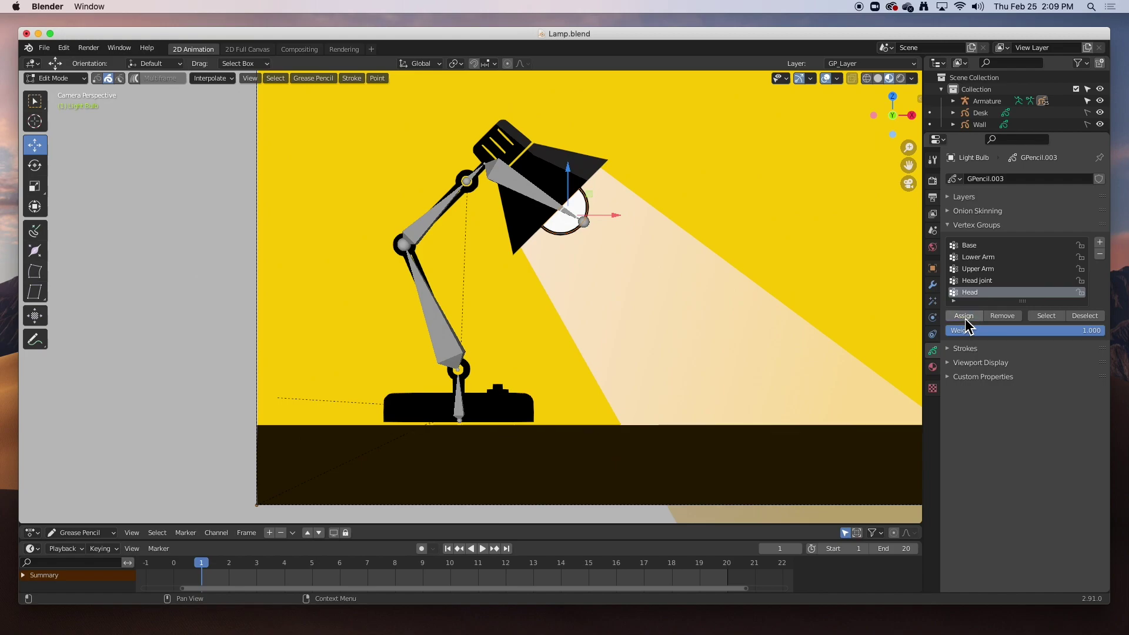
pyautogui.press('Tab')
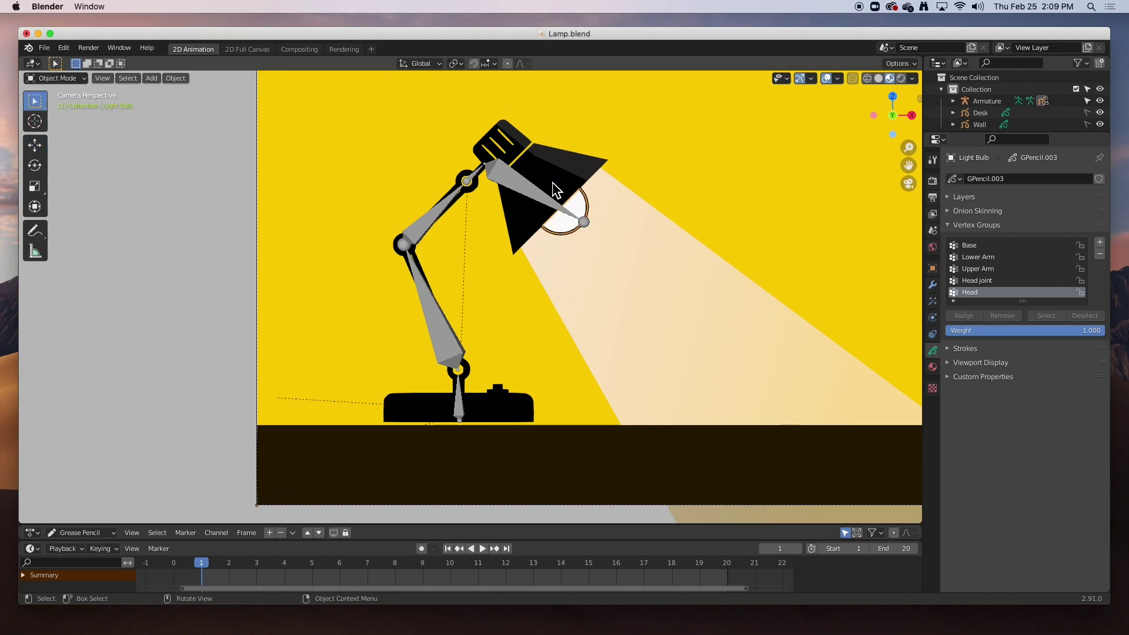
# Step: Assign the strokes of Lamp Head and Lamp head hilite to their Head vertex groups
pyautogui.click(555, 189)
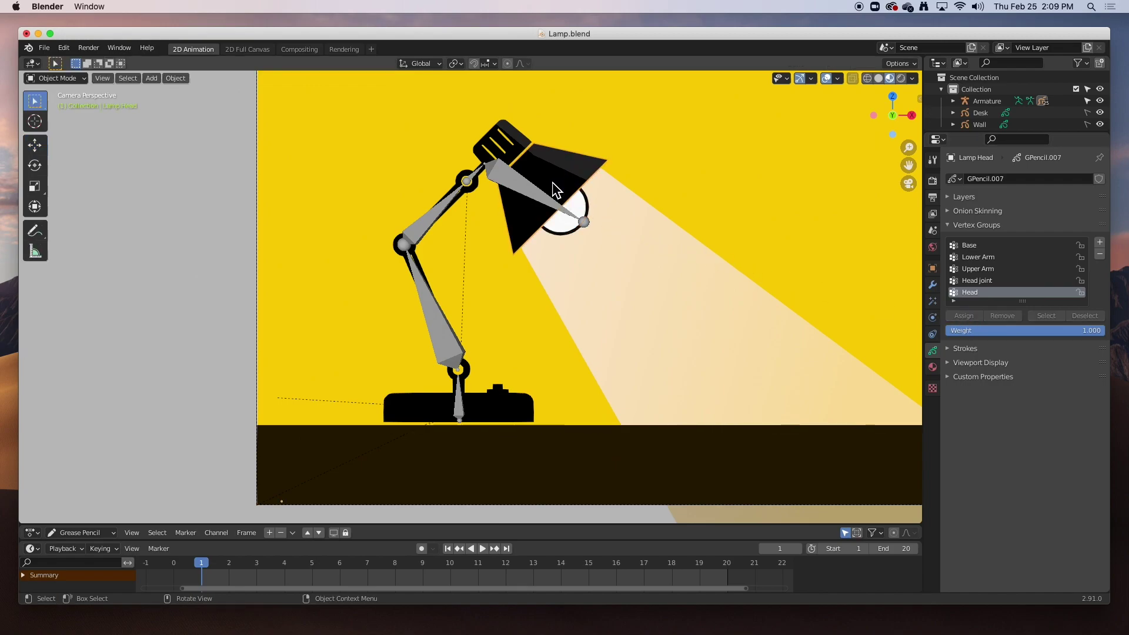
pyautogui.press('Tab')
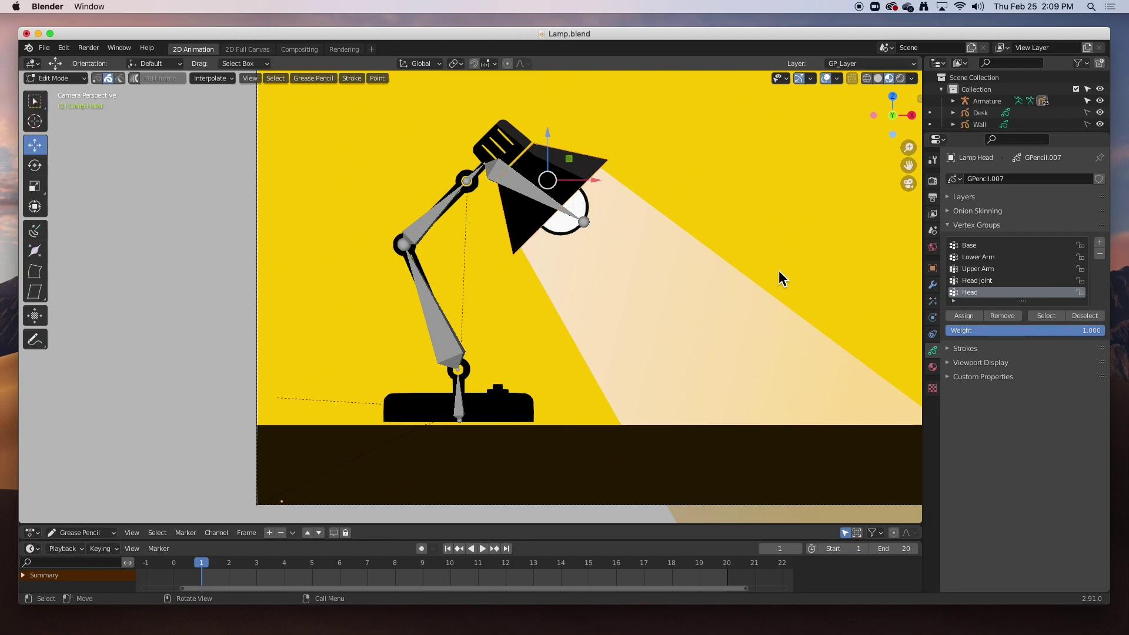
pyautogui.click(967, 316)
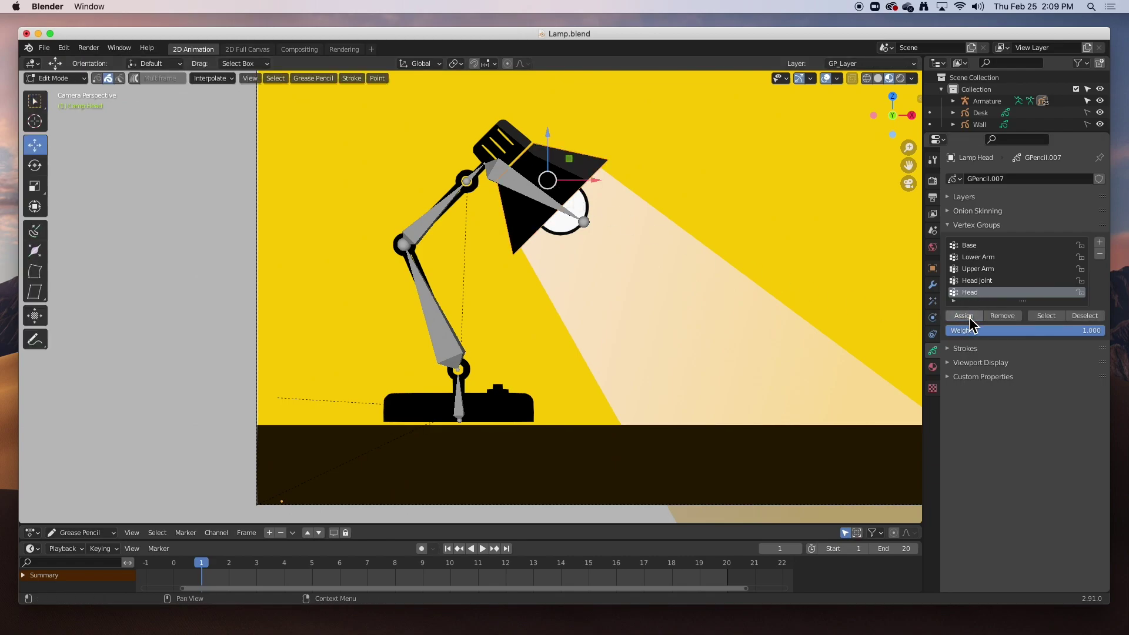
pyautogui.press('Tab')
pyautogui.click(581, 168)
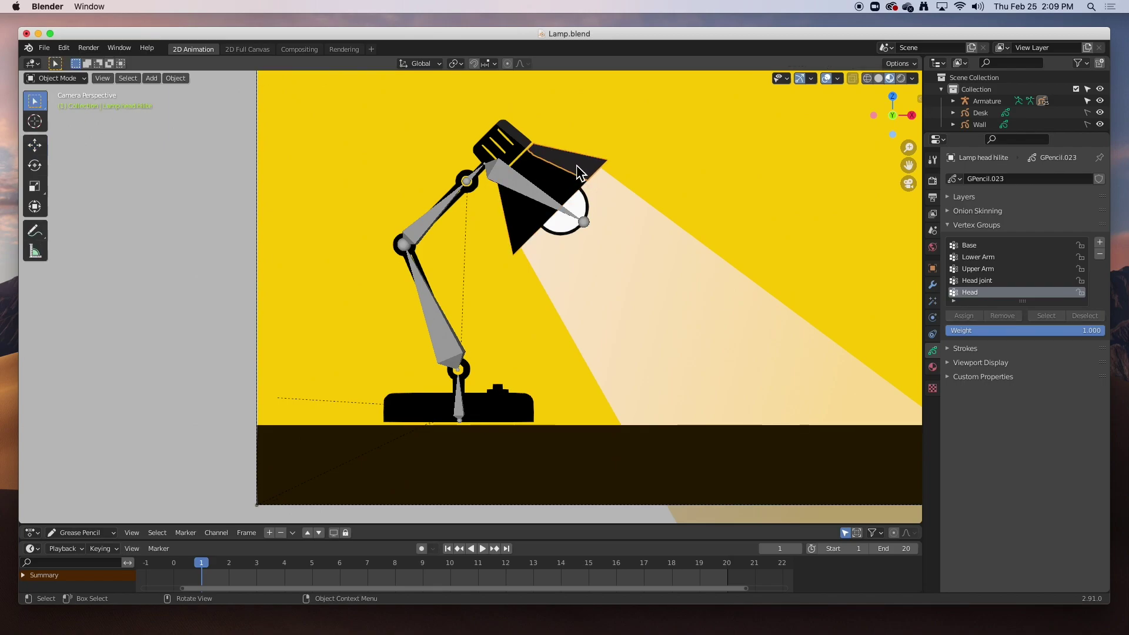
pyautogui.press('Tab')
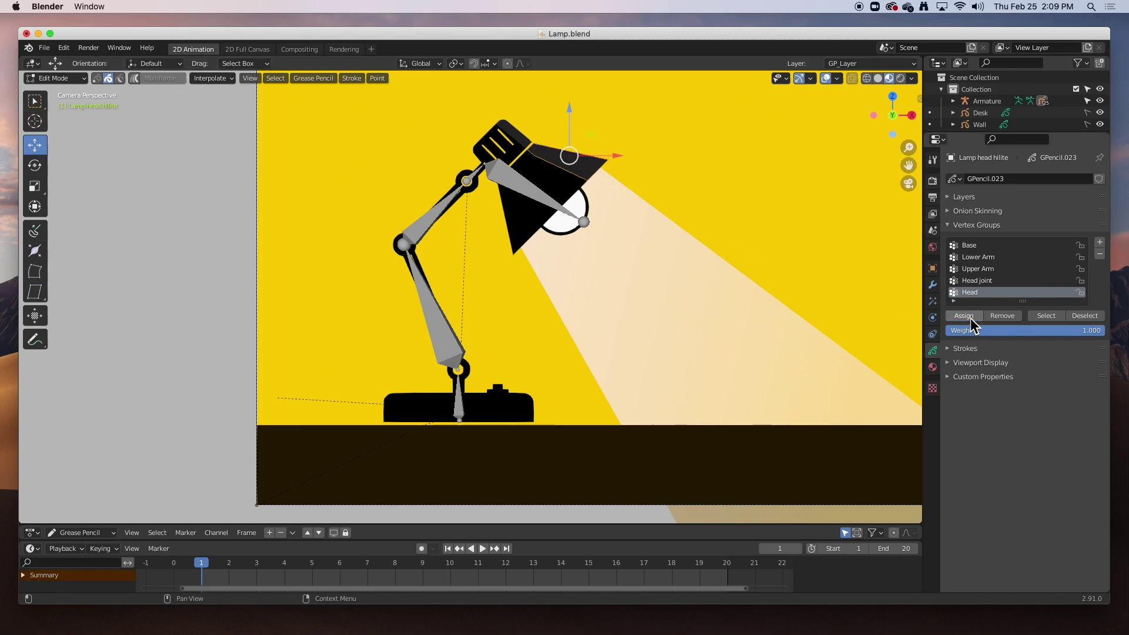
pyautogui.scroll(3, 517, 157)
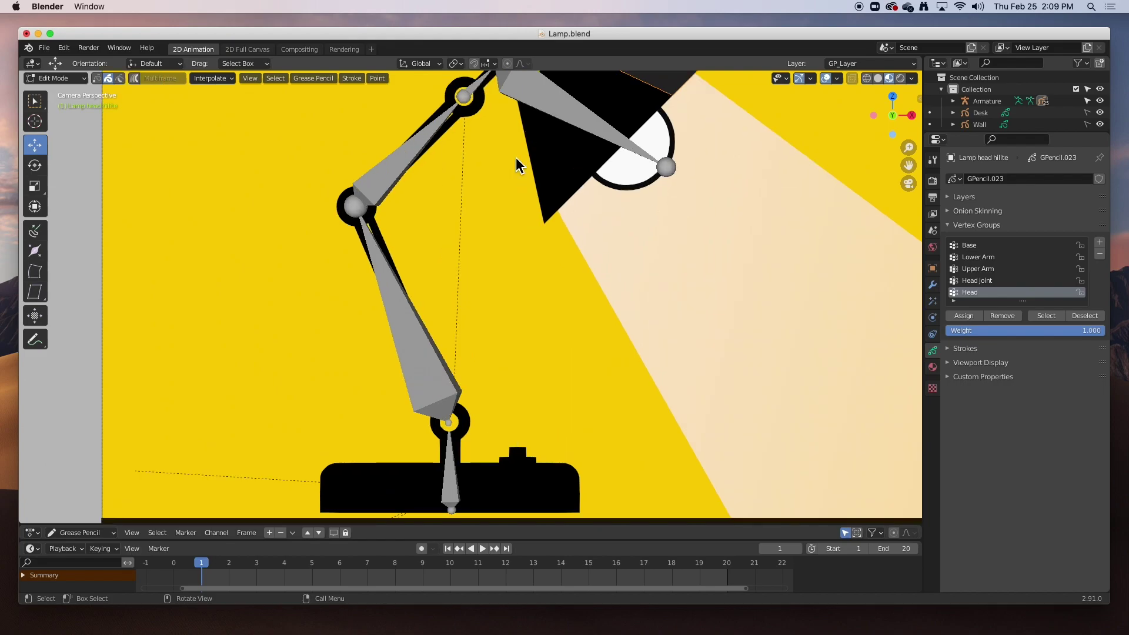
pyautogui.scroll(5, 511, 241)
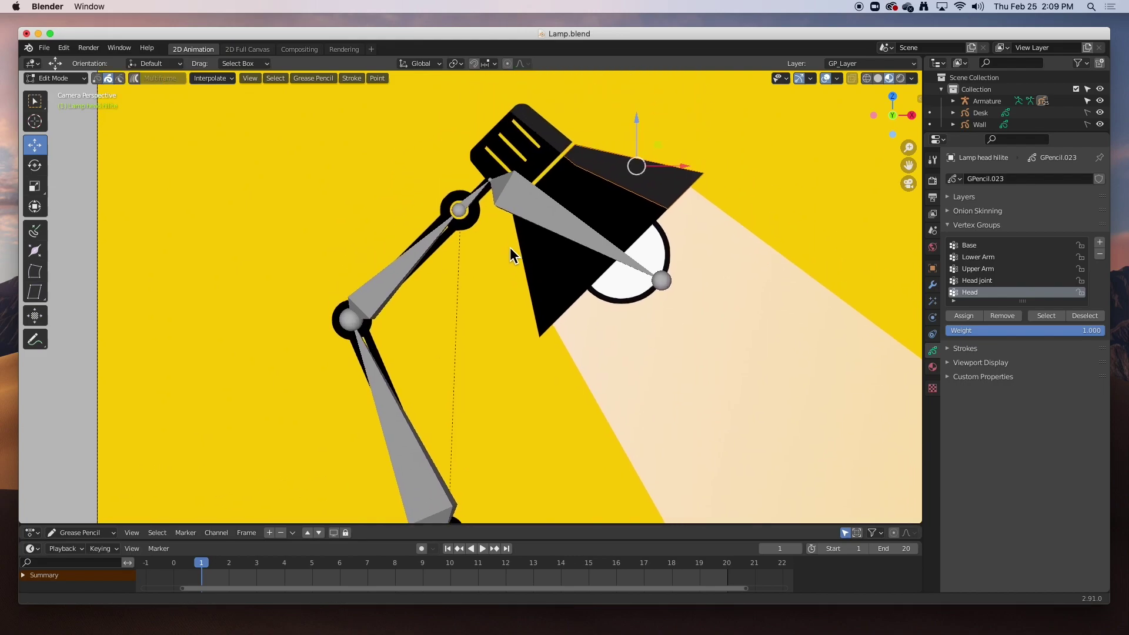
pyautogui.scroll(3, 508, 249)
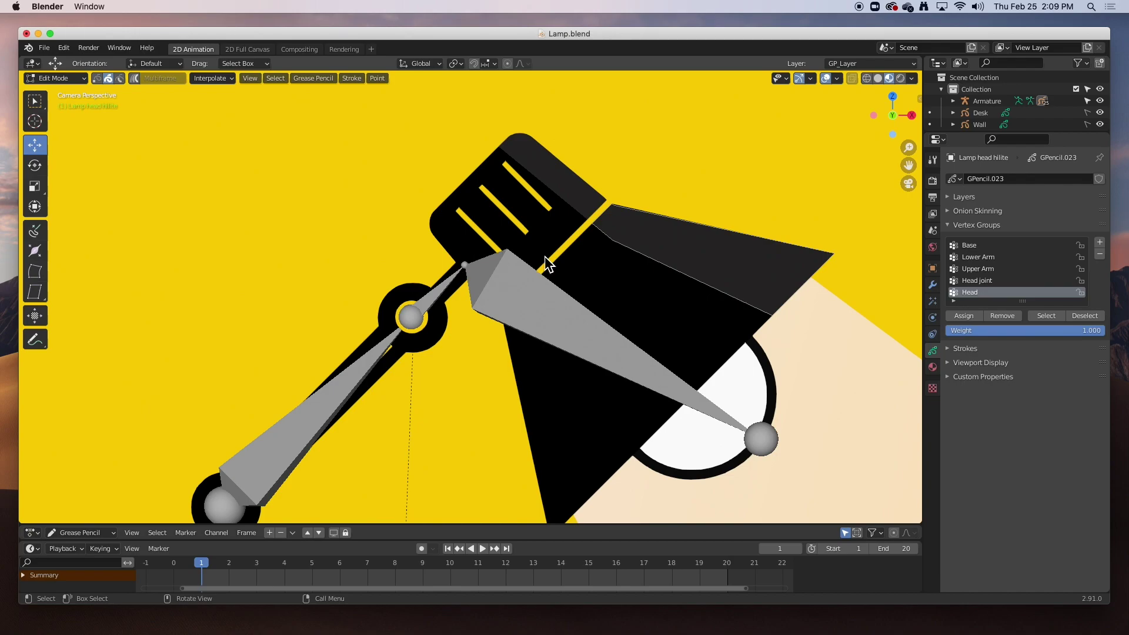
pyautogui.press('Tab')
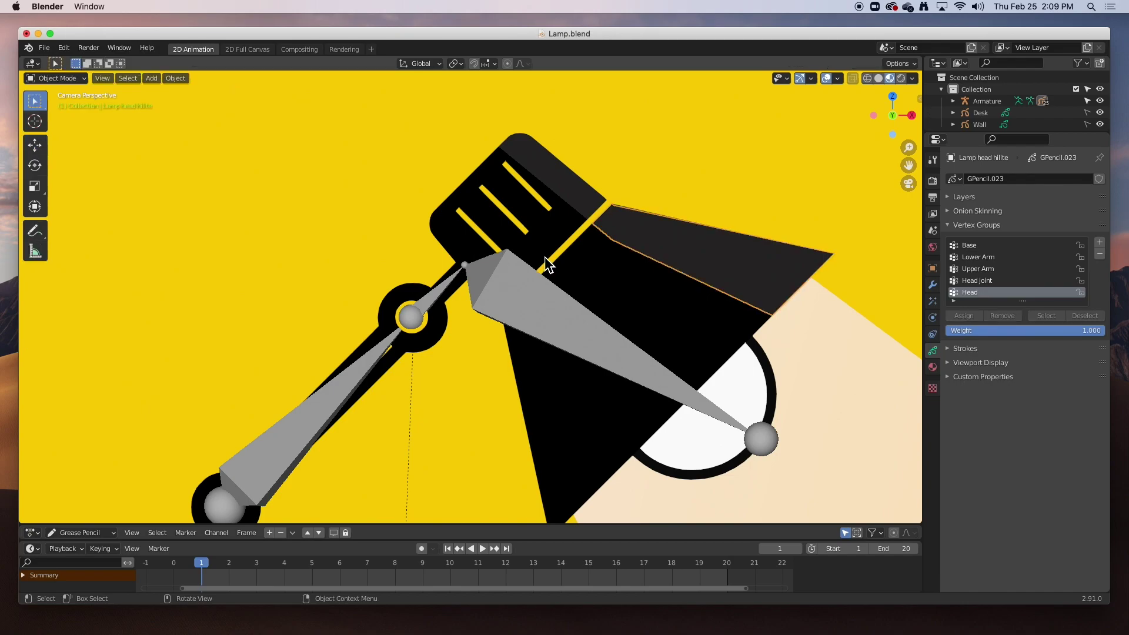
# Step: Assign the strokes of Lamp bk 1 and Lamp bk 2 to their Head vertex groups
pyautogui.click(457, 230)
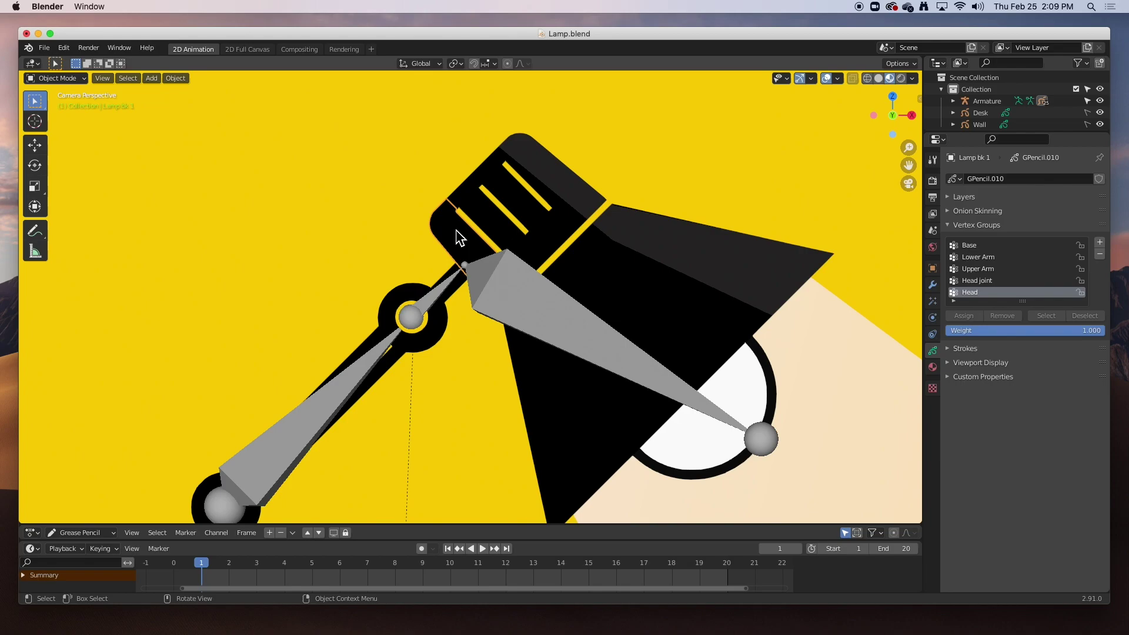
pyautogui.press('Tab')
pyautogui.click(470, 241)
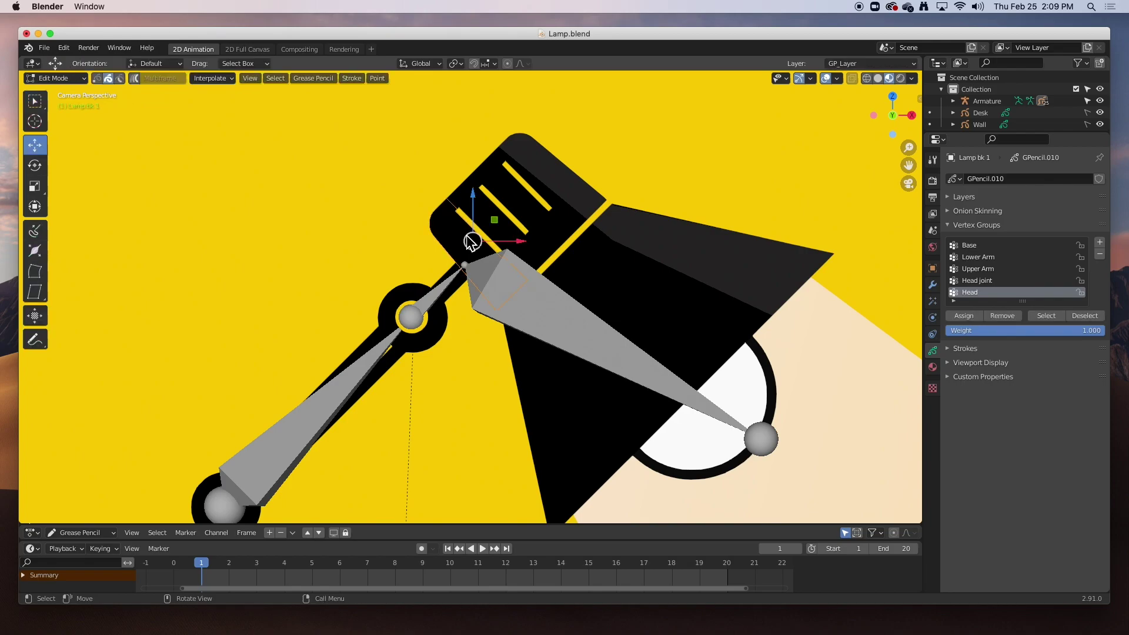
pyautogui.click(964, 317)
pyautogui.press('Tab')
pyautogui.click(465, 207)
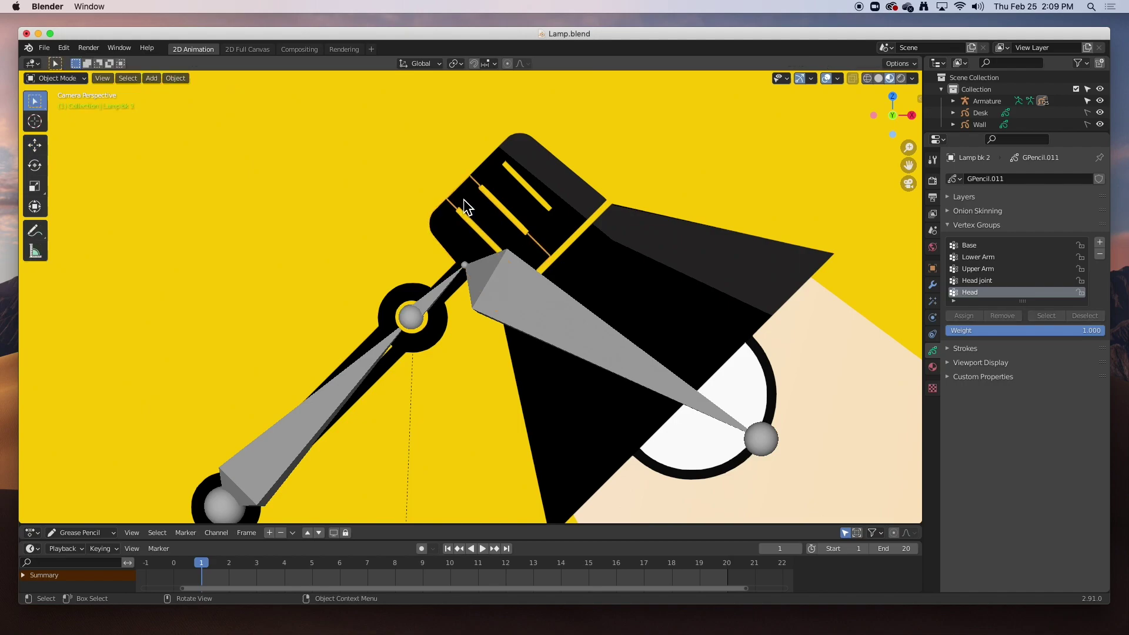
pyautogui.press('Tab')
pyautogui.click(494, 223)
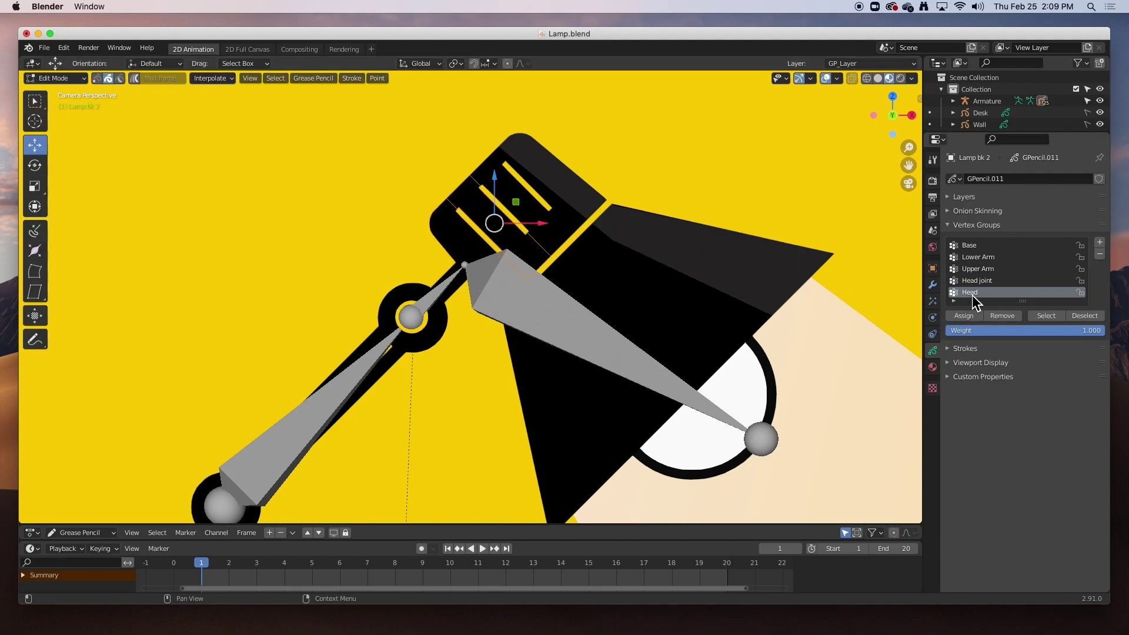
pyautogui.press('Tab')
# Step: Assign the strokes of Lamp bk 3 and Lamp bk 4 to their Head vertex groups
pyautogui.click(491, 182)
pyautogui.press('Tab')
pyautogui.click(491, 181)
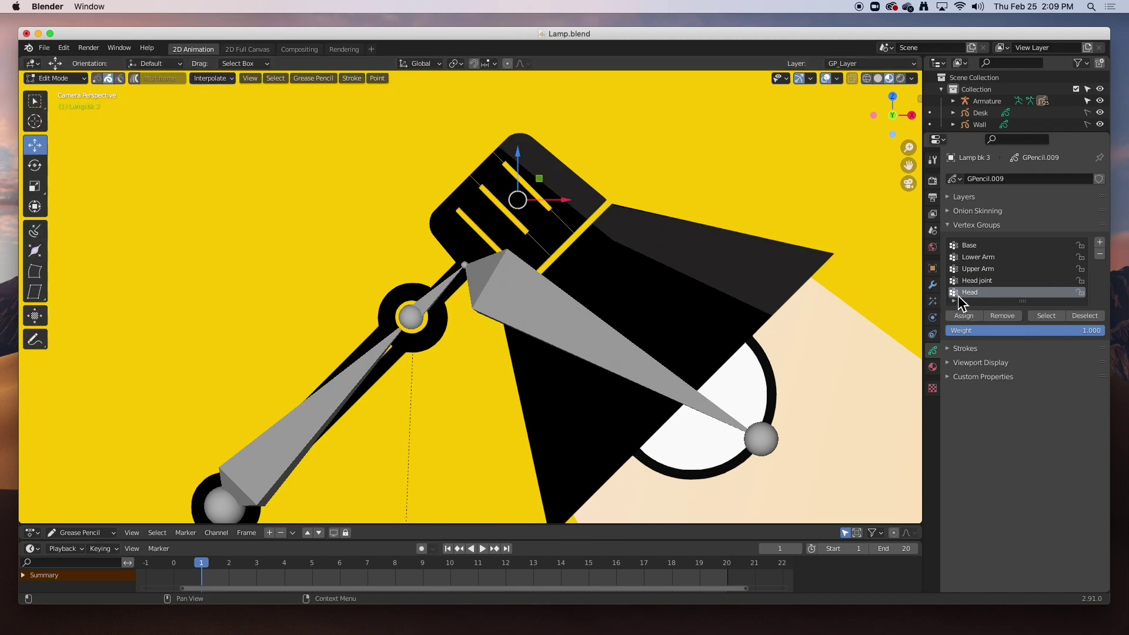
pyautogui.click(964, 317)
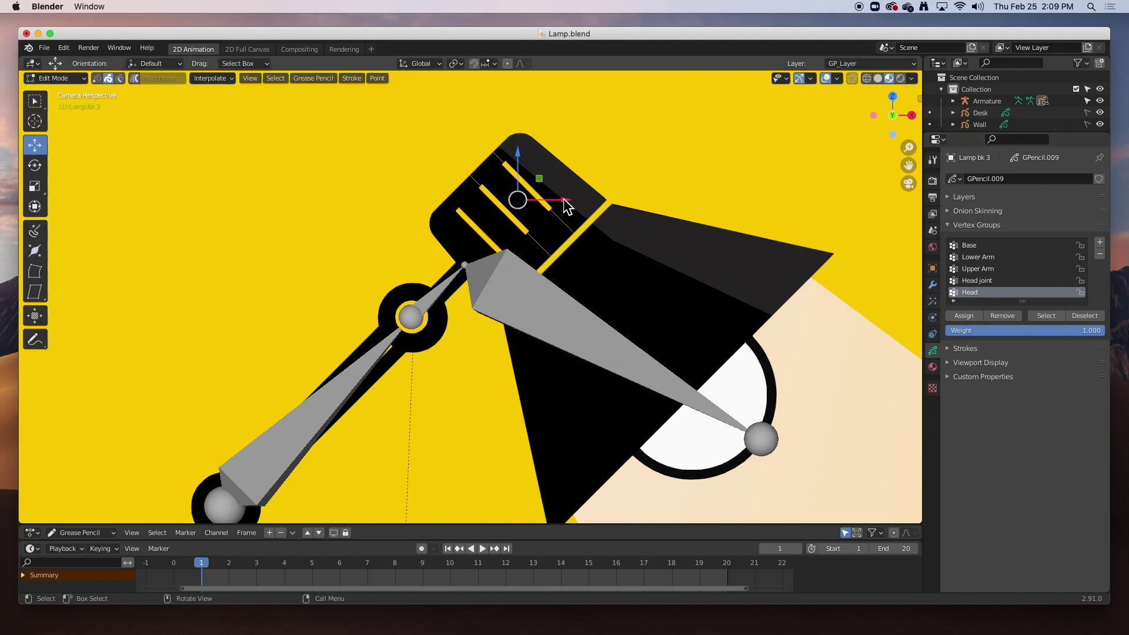
pyautogui.press('Tab')
pyautogui.click(506, 160)
pyautogui.press('Tab')
pyautogui.click(506, 160)
pyautogui.click(962, 318)
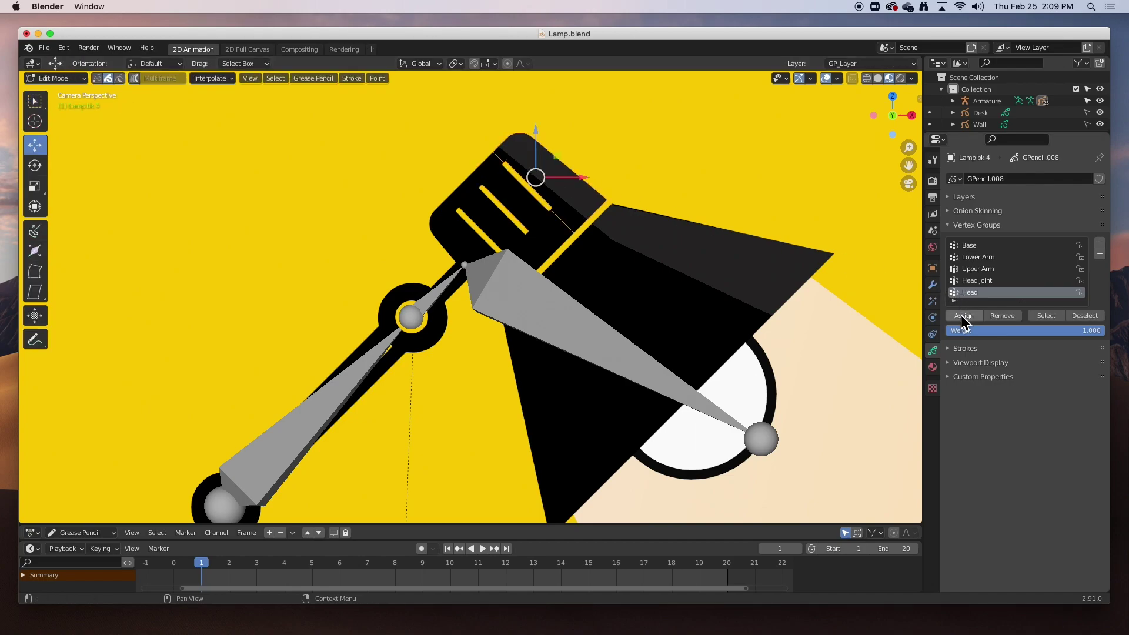
# Step: Assign the Lamp bk hilite stroke to its Head vertex group and return to Object Mode
pyautogui.press('Tab')
pyautogui.click(545, 173)
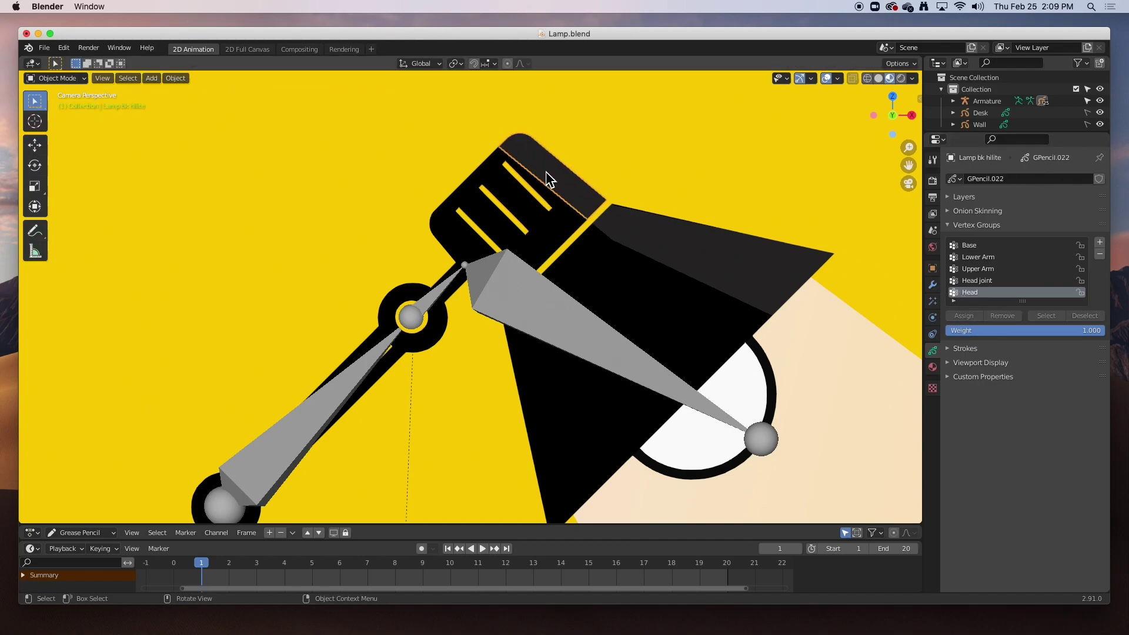
pyautogui.press('Tab')
pyautogui.click(547, 173)
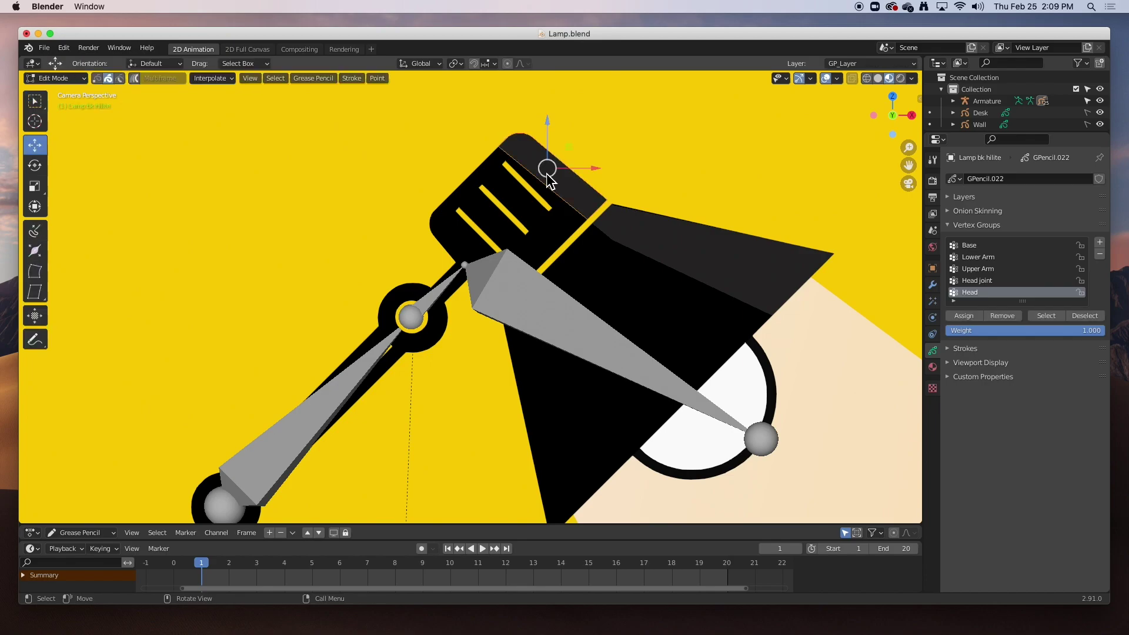
pyautogui.click(964, 317)
pyautogui.click(81, 81)
pyautogui.click(76, 89)
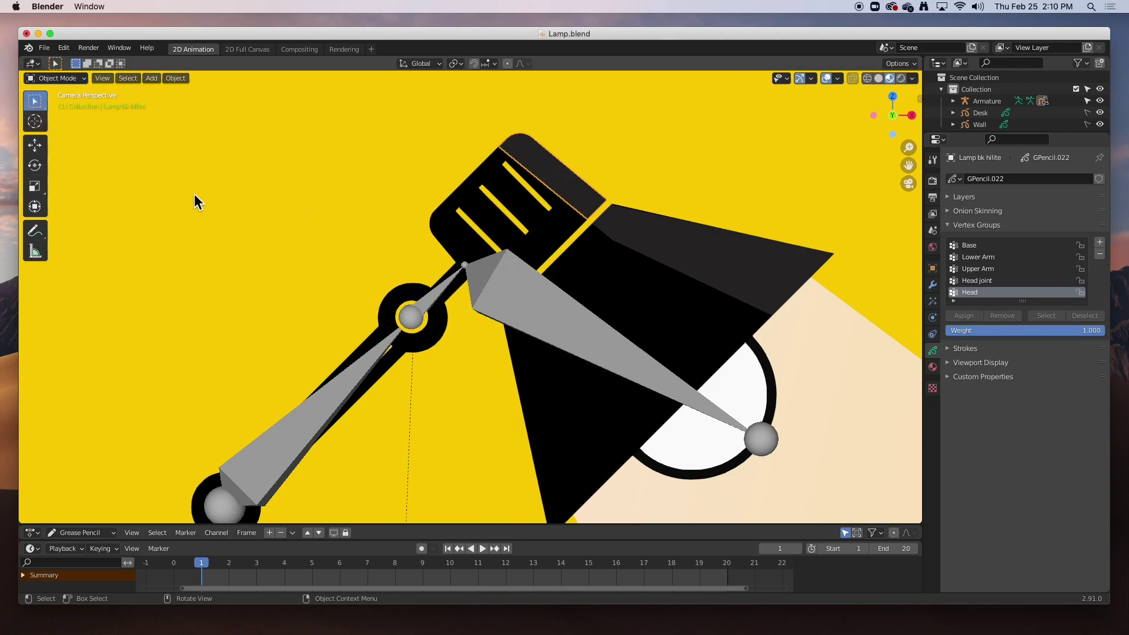
# Step: Test the rig in Pose Mode by rotating the Head bone about 6° around the Y axis, undo the rotation and return to Object Mode
pyautogui.click(476, 288)
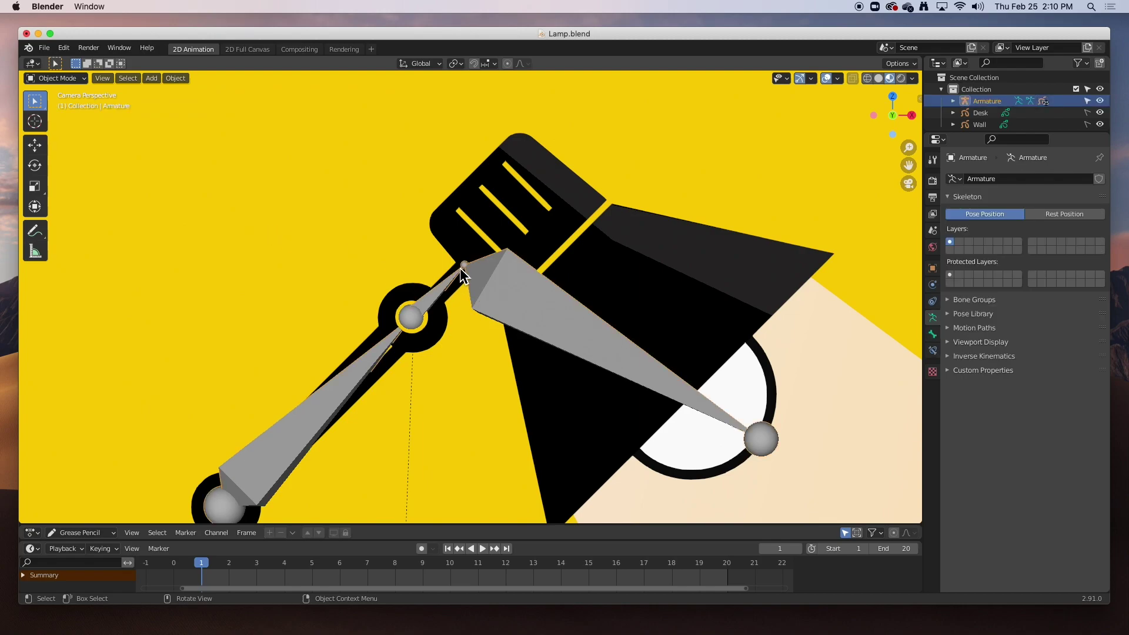
pyautogui.scroll(-3, 422, 260)
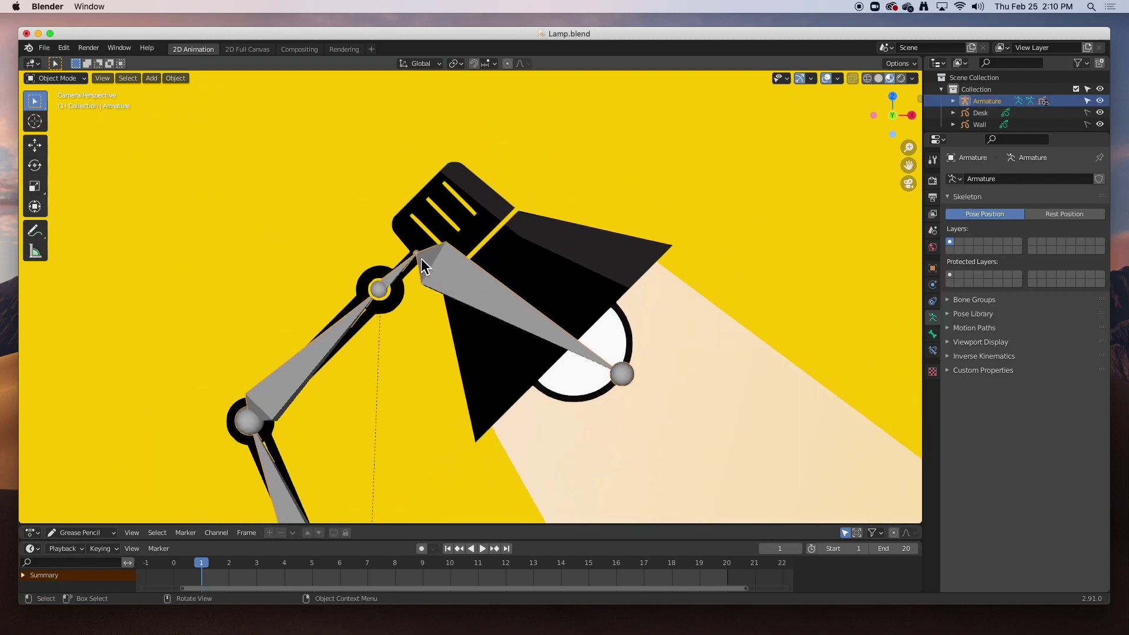
pyautogui.keyDown('shift'); pyautogui.moveTo(453, 285); pyautogui.dragTo(387, 229, button='middle'); pyautogui.keyUp('shift')
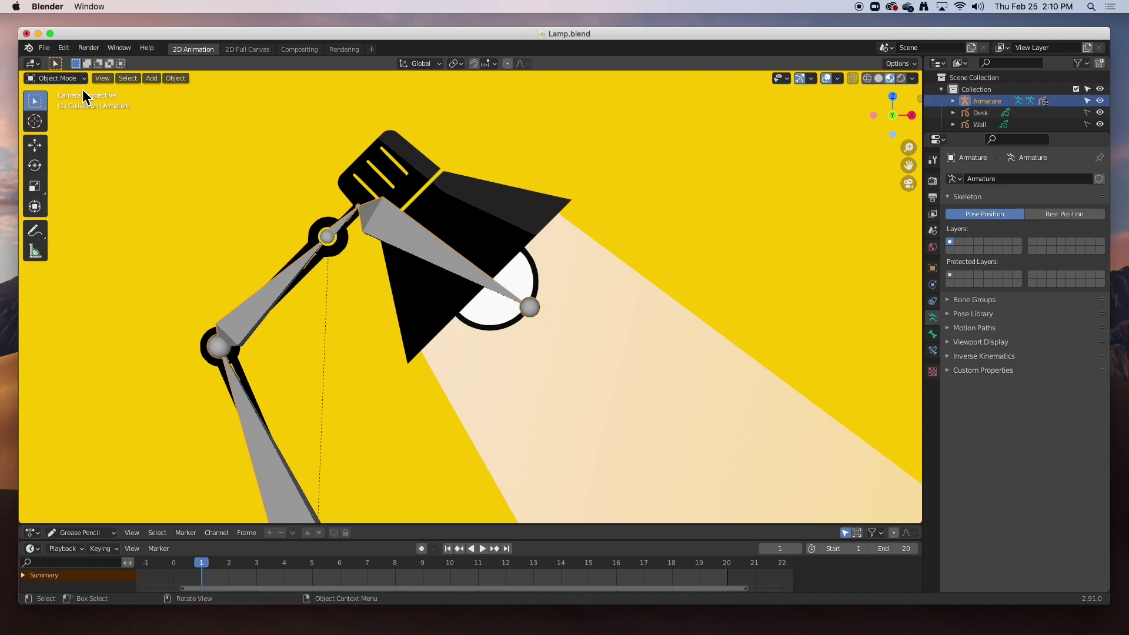
pyautogui.click(76, 80)
pyautogui.click(69, 117)
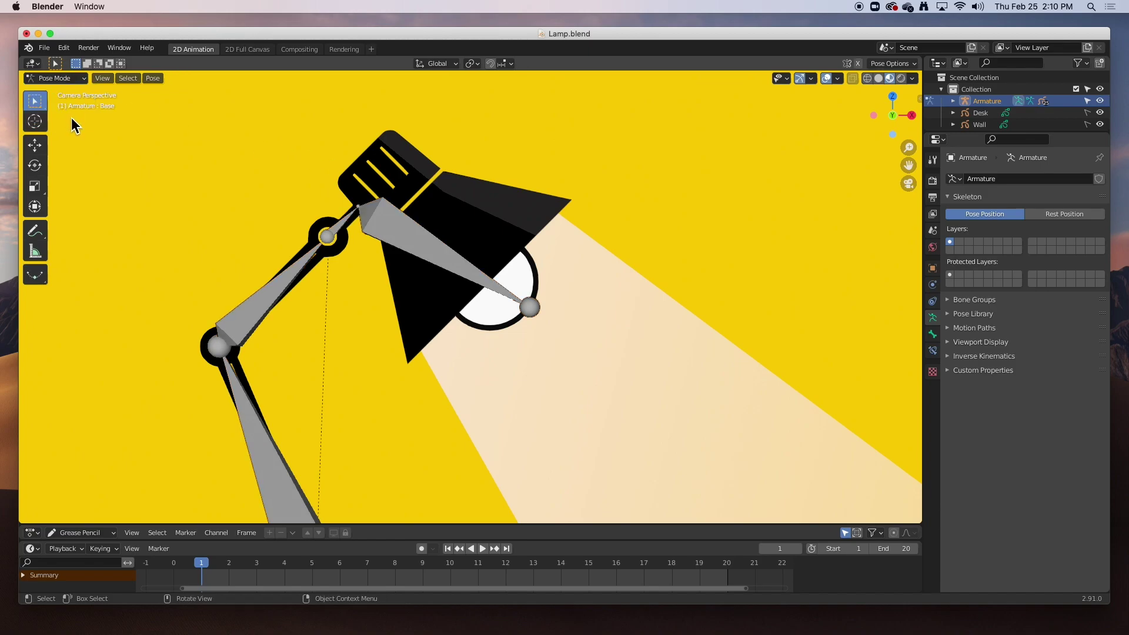
pyautogui.click(395, 224)
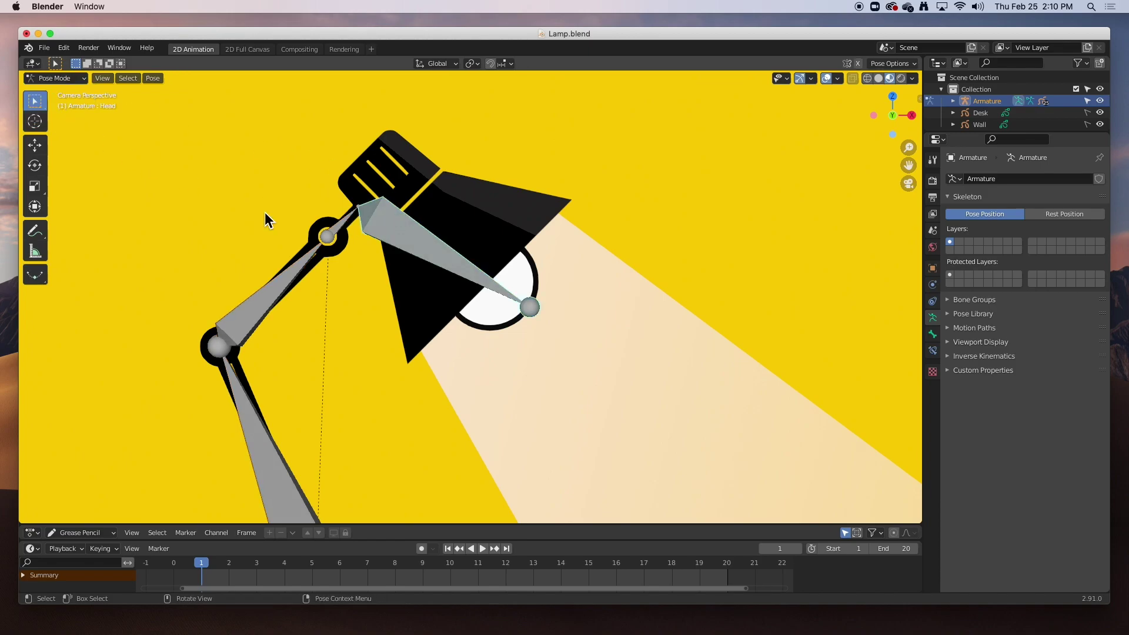
pyautogui.click(34, 166)
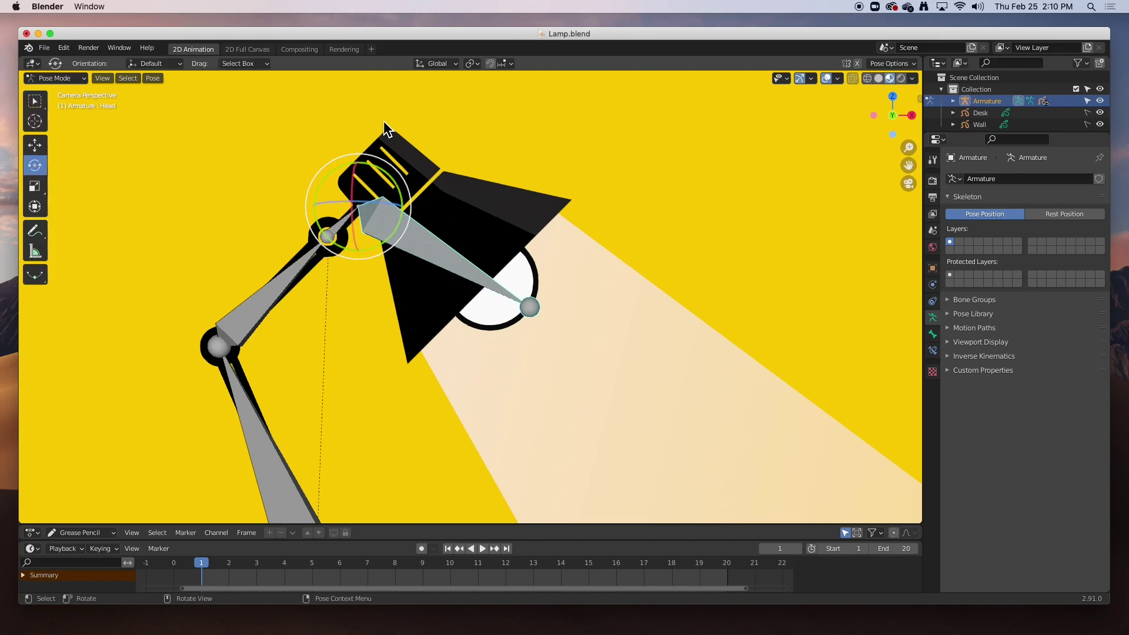
pyautogui.moveTo(402, 246); pyautogui.dragTo(376, 241)
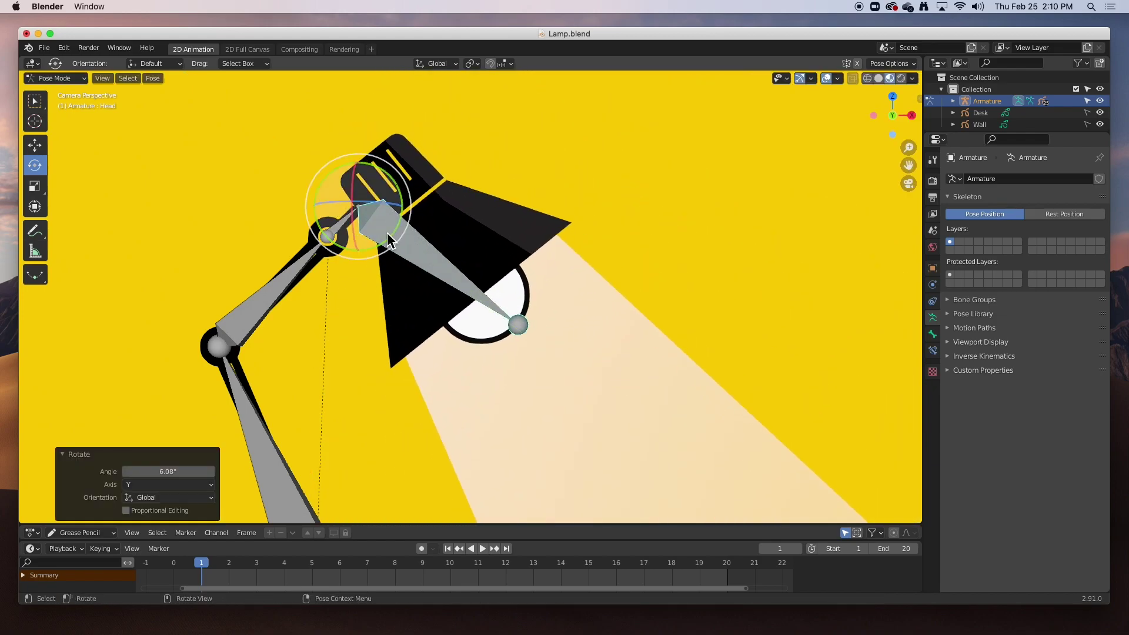
pyautogui.hotkey('ctrl', 'z')
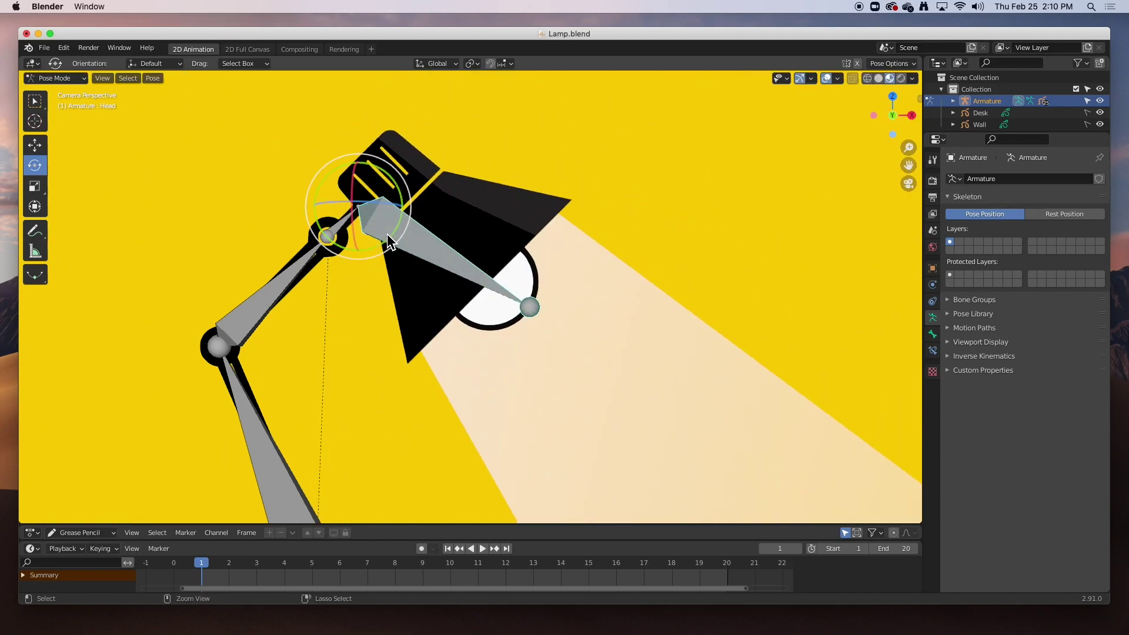
pyautogui.click(341, 292)
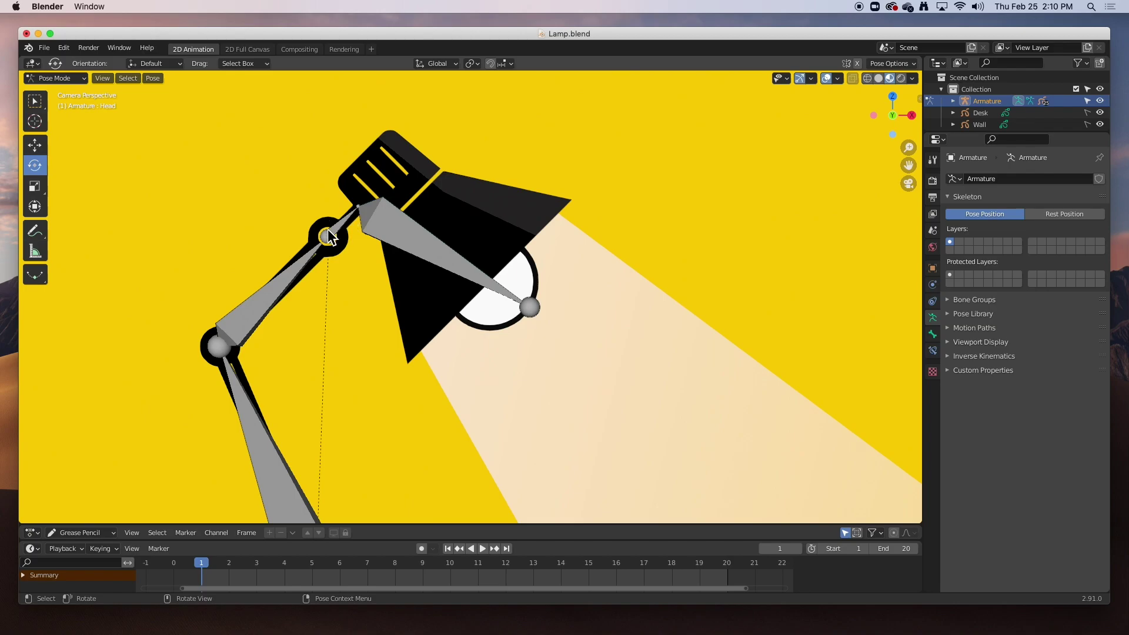
pyautogui.scroll(5, 343, 226)
pyautogui.keyDown('shift'); pyautogui.moveTo(284, 224); pyautogui.dragTo(514, 302, button='middle'); pyautogui.keyUp('shift')
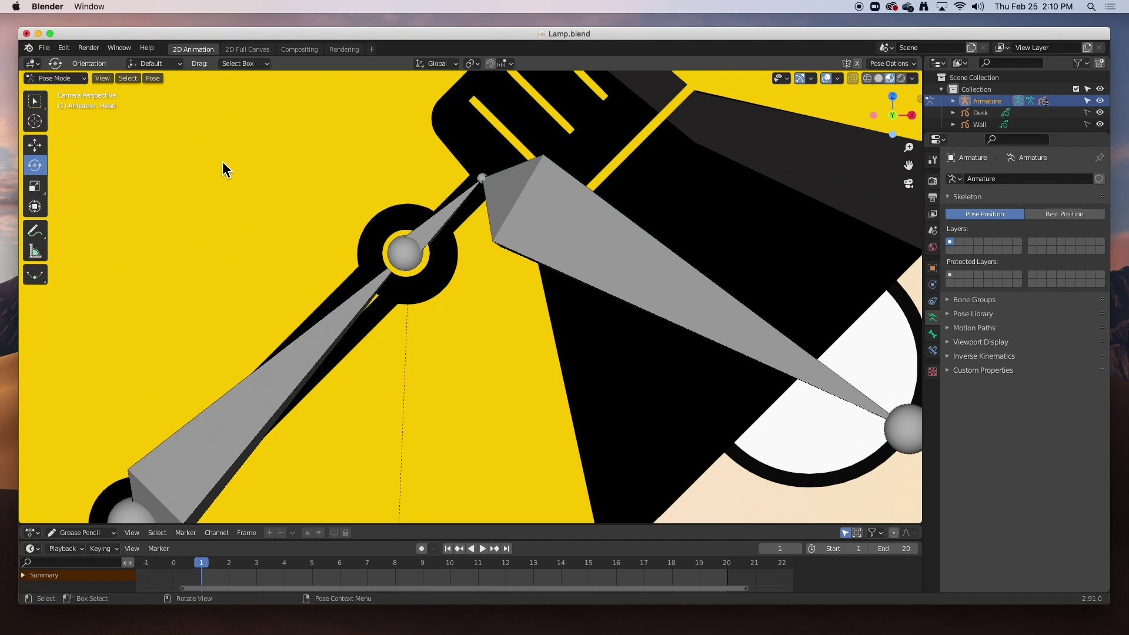
pyautogui.click(70, 79)
pyautogui.click(69, 88)
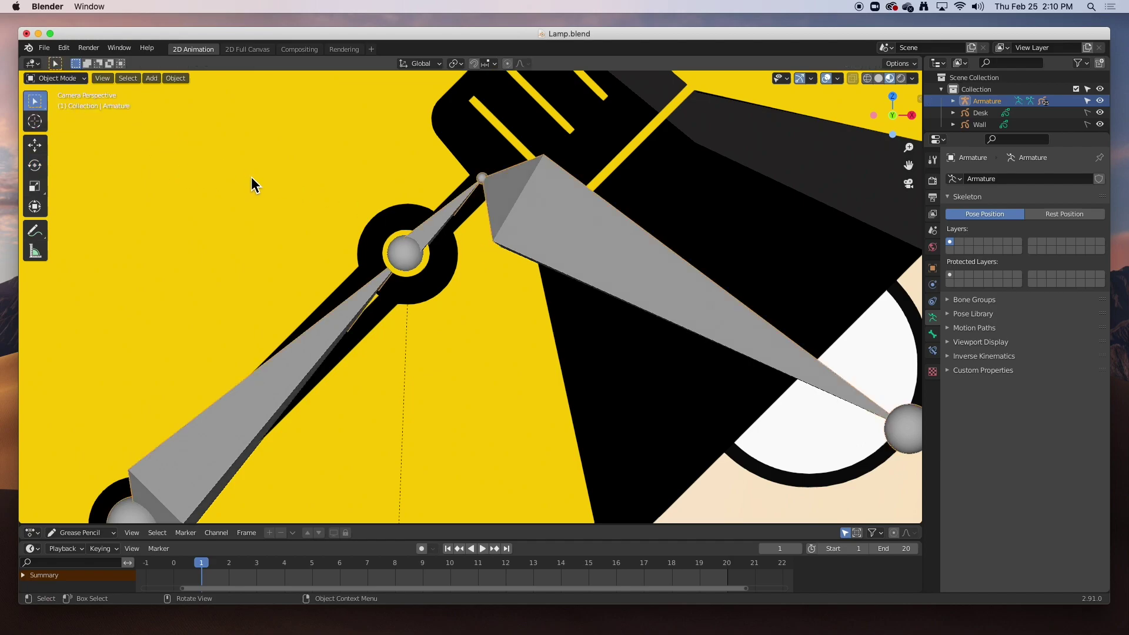
# Step: Assign the strokes of Lamp head pivot and Hinge Top to their Head joint vertex groups
pyautogui.click(477, 219)
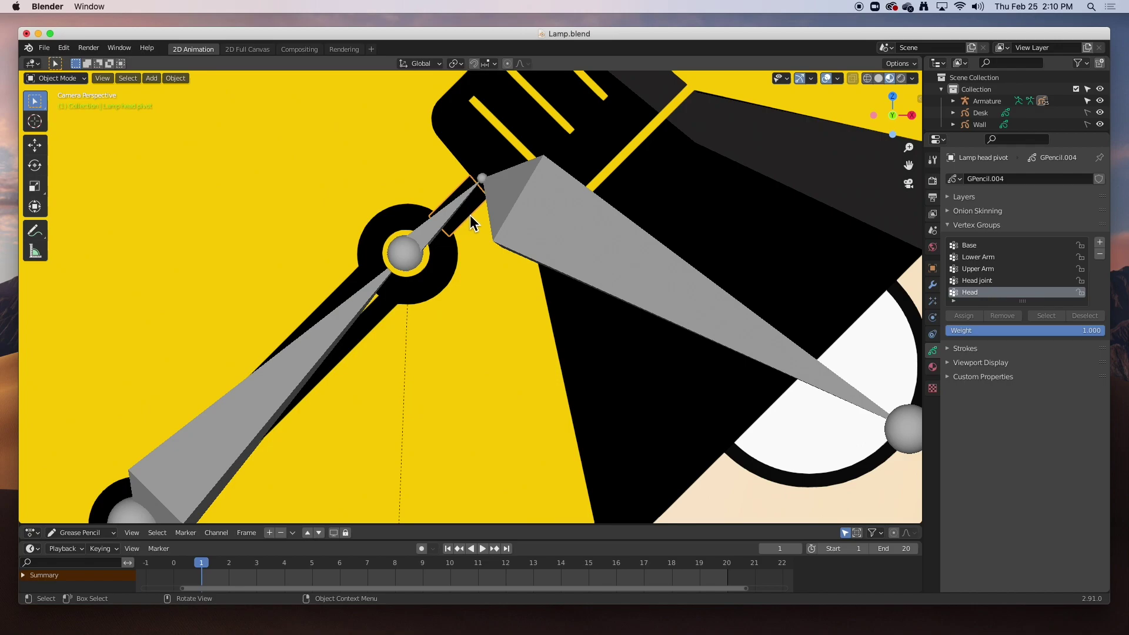
pyautogui.press('Tab')
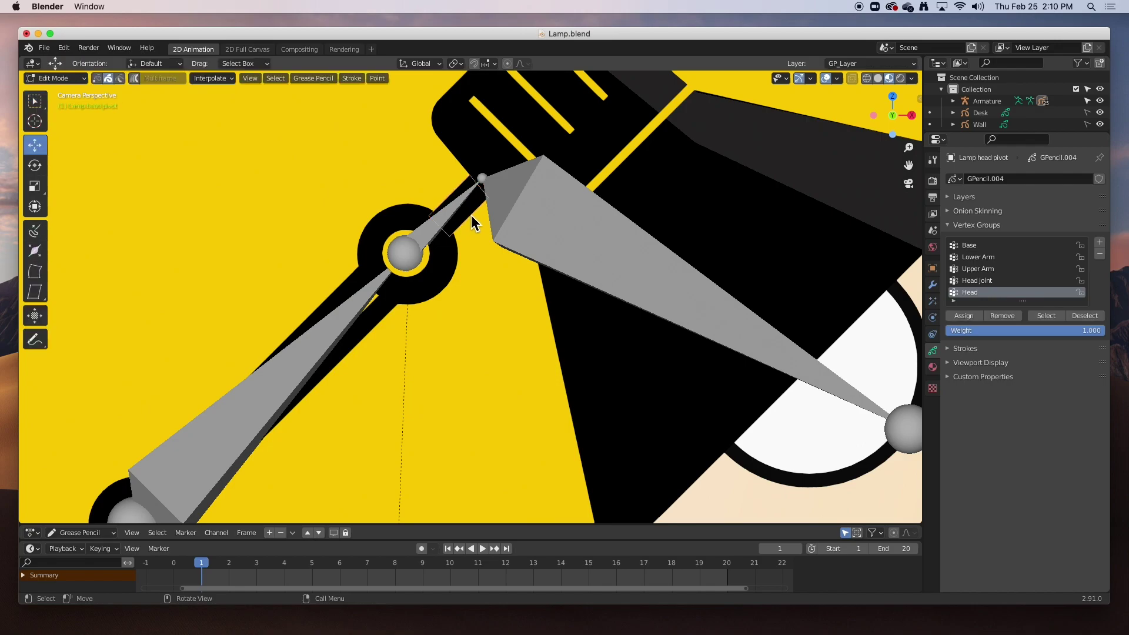
pyautogui.click(973, 282)
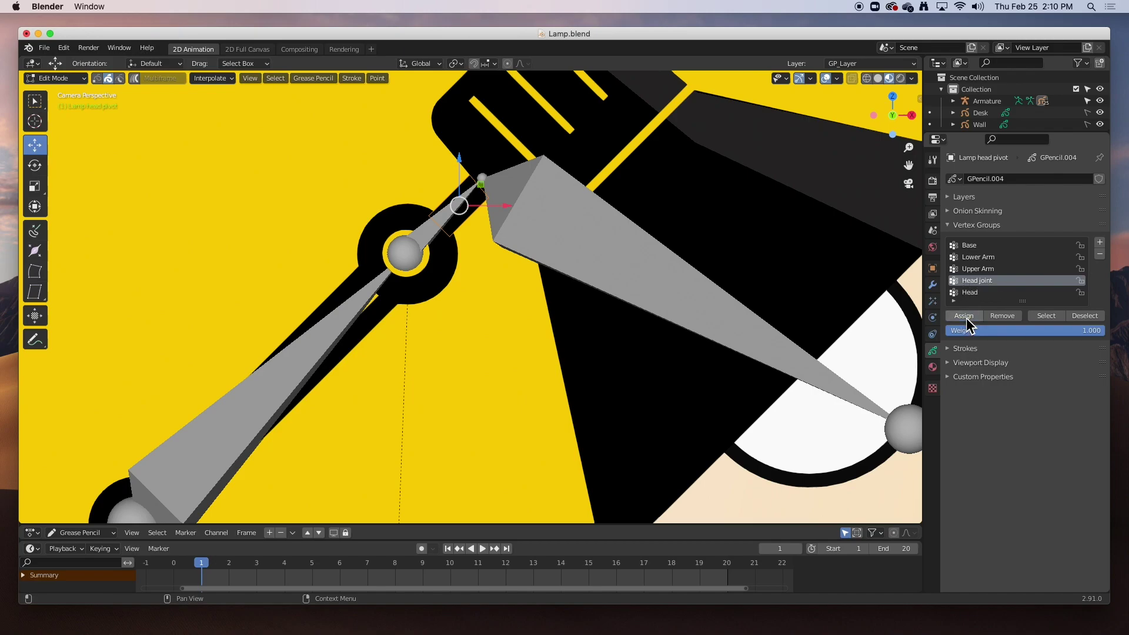
pyautogui.press('Tab')
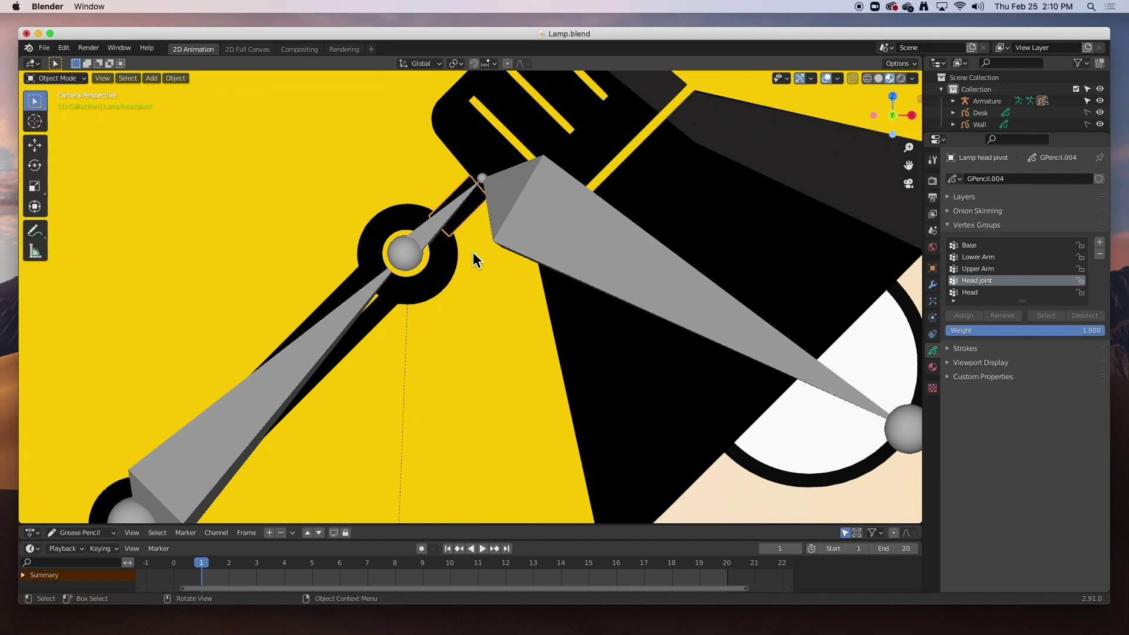
pyautogui.click(456, 254)
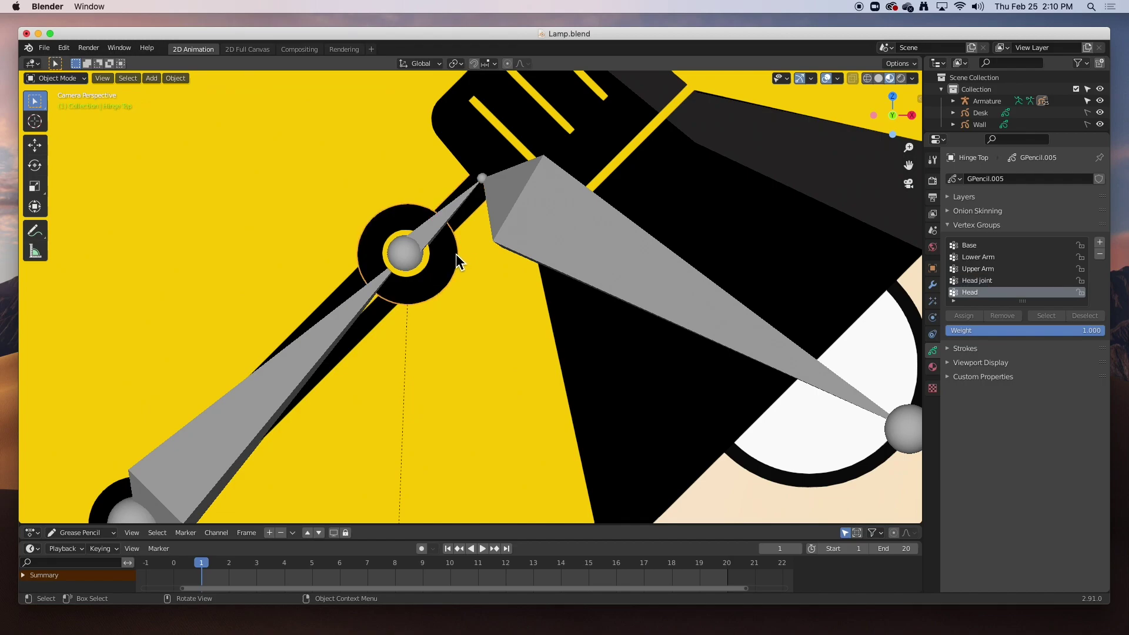
pyautogui.press('Tab')
pyautogui.press('a')
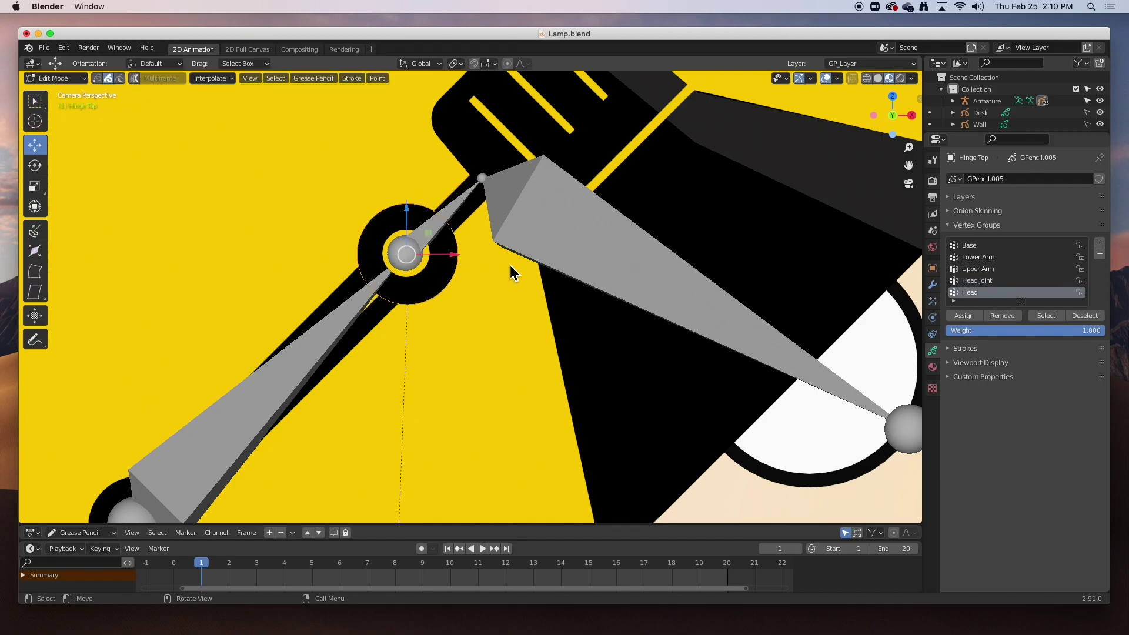
pyautogui.click(976, 281)
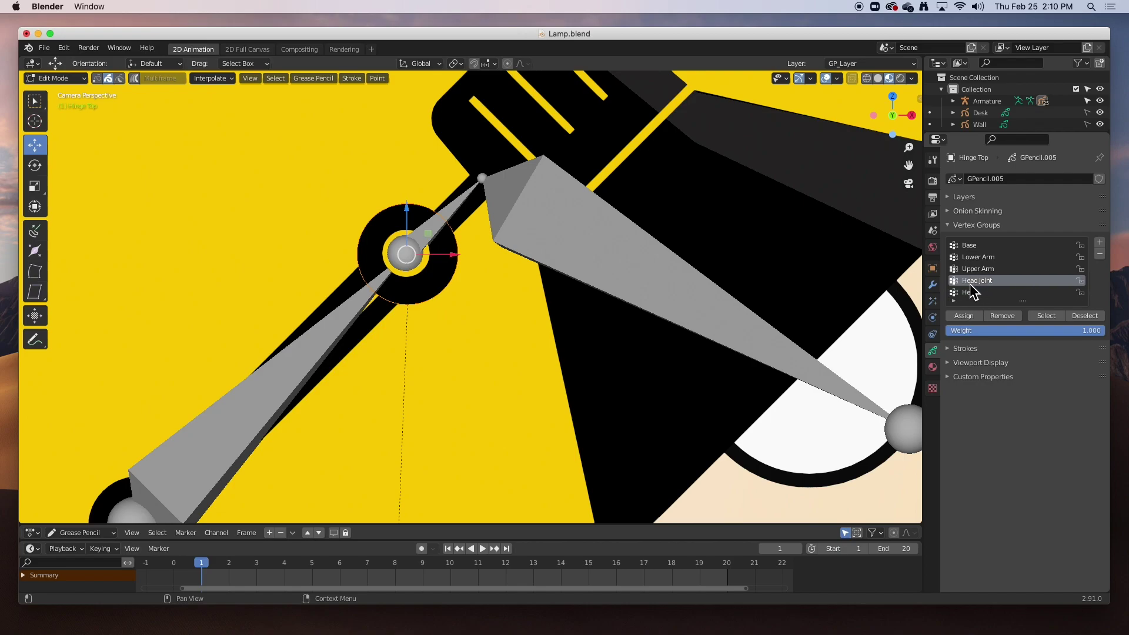
pyautogui.click(963, 316)
pyautogui.press('Tab')
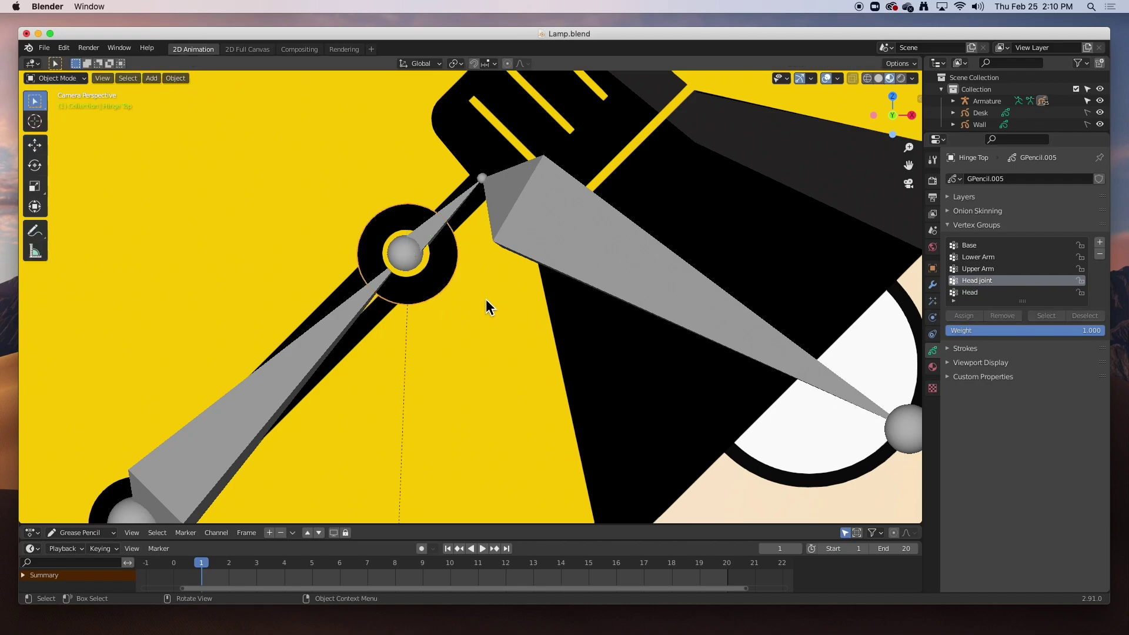
# Step: Assign the Hinge Top Hole stroke to its Head joint vertex group and return to Object Mode
pyautogui.click(429, 278)
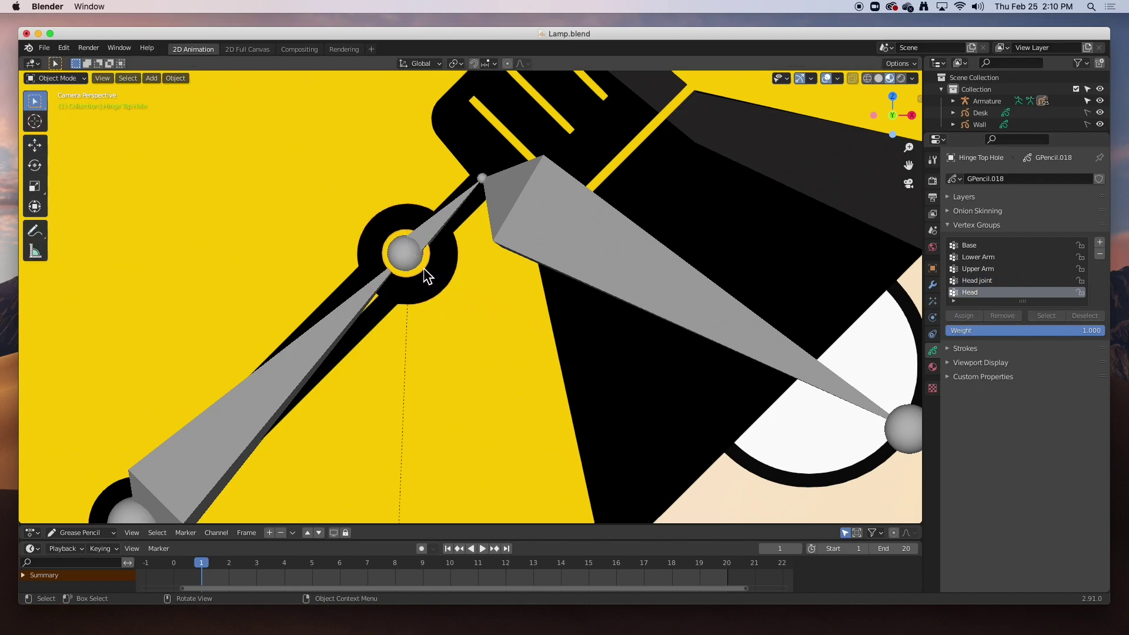
pyautogui.press('Tab')
pyautogui.click(428, 276)
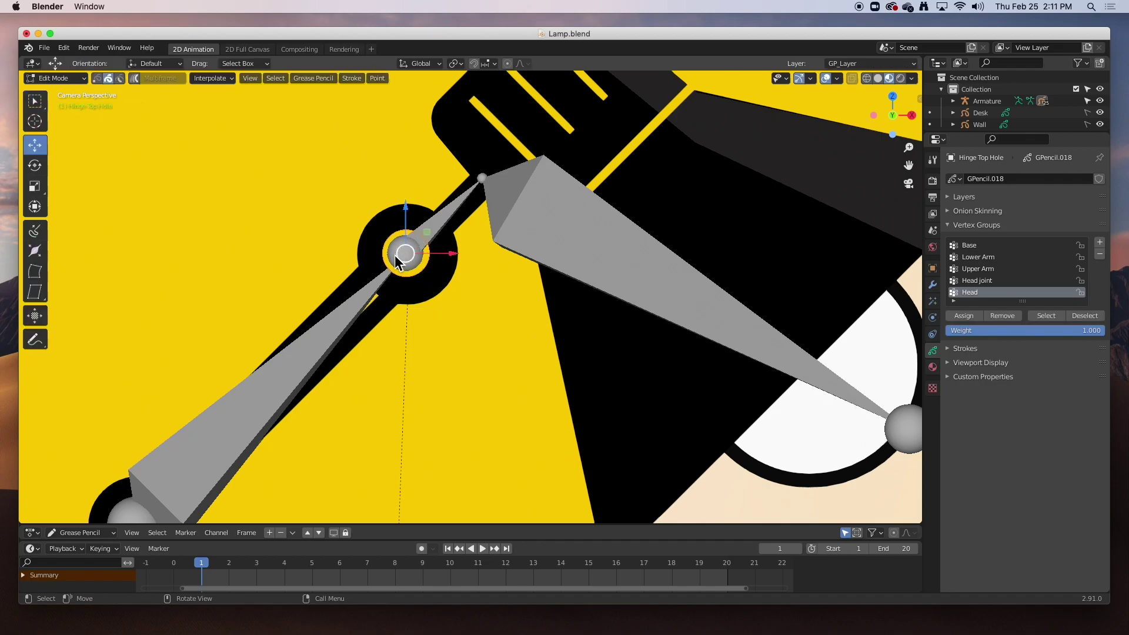
pyautogui.click(976, 281)
pyautogui.click(457, 283)
pyautogui.keyDown('shift'); pyautogui.moveTo(391, 333); pyautogui.dragTo(472, 218, button='middle'); pyautogui.keyUp('shift')
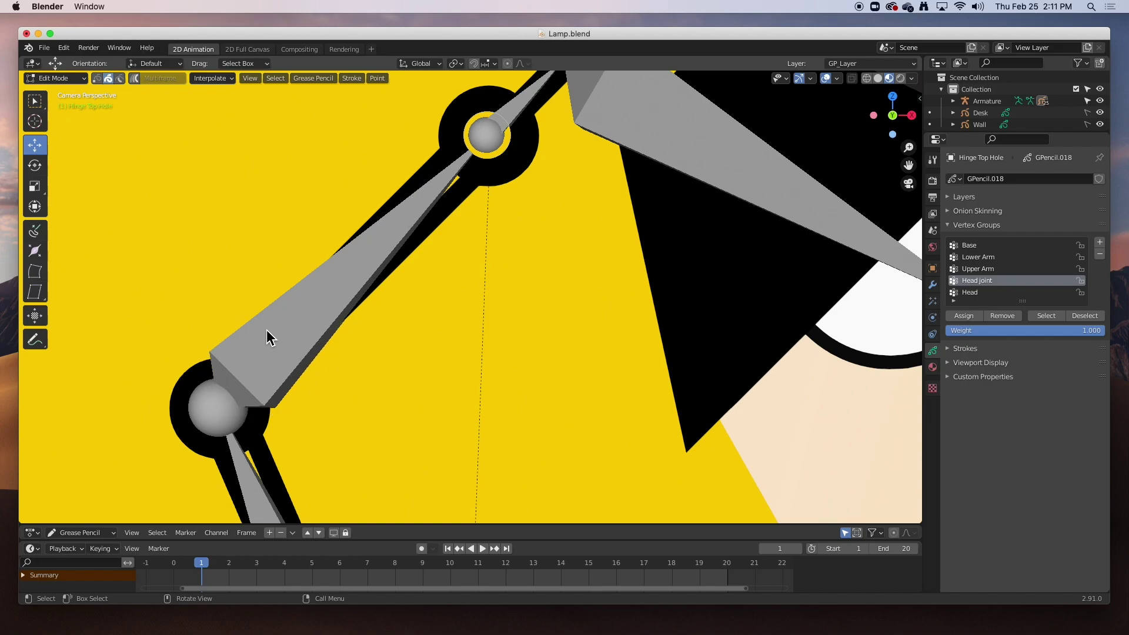
pyautogui.click(59, 80)
pyautogui.click(59, 92)
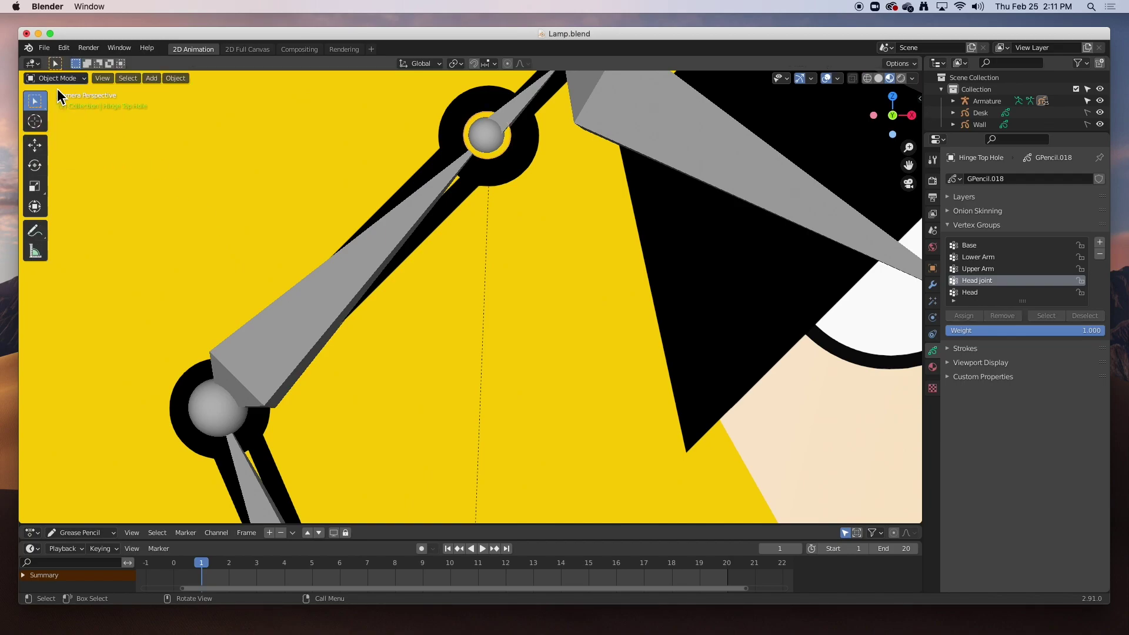
# Step: Set the armature's viewport display to Stick and make its bones draw in front of the artwork
pyautogui.click(275, 347)
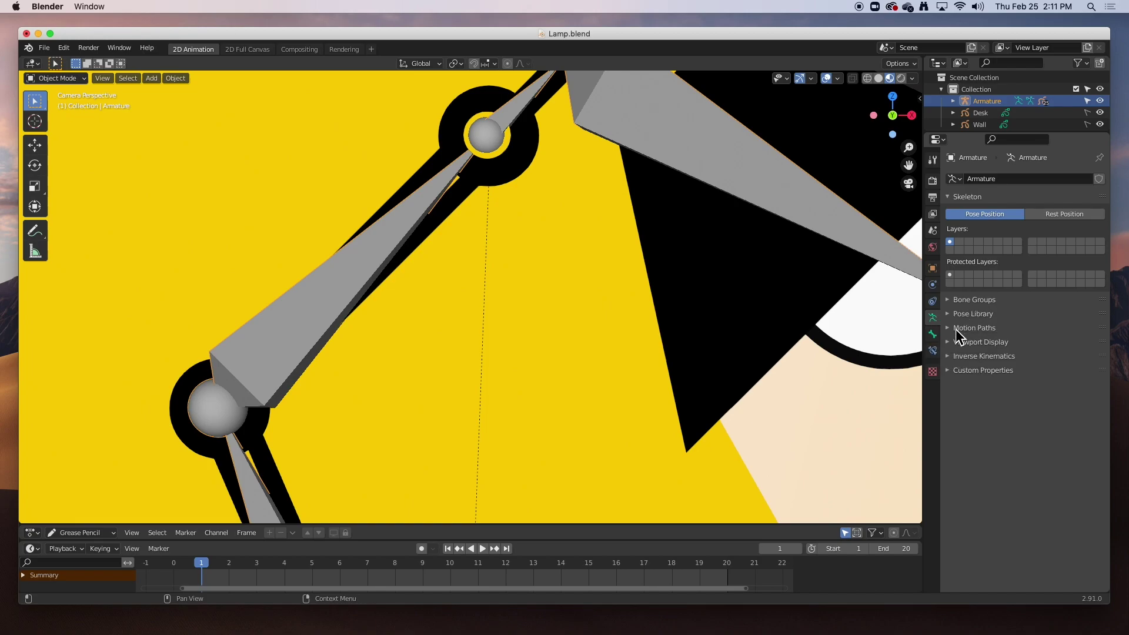
pyautogui.click(951, 343)
pyautogui.click(1026, 360)
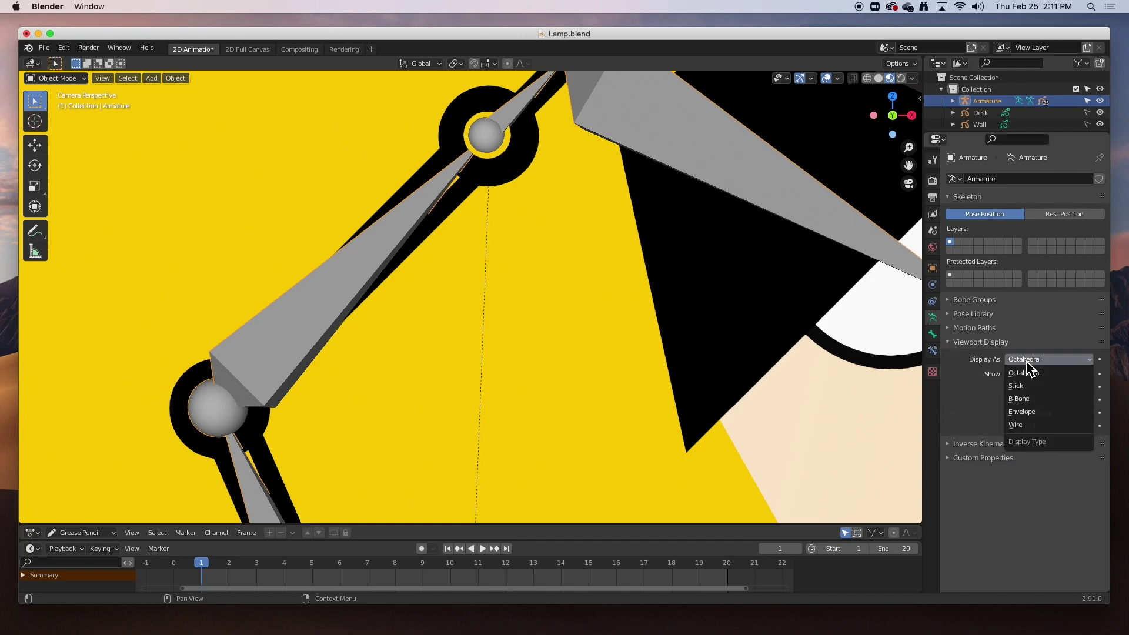
pyautogui.click(1024, 387)
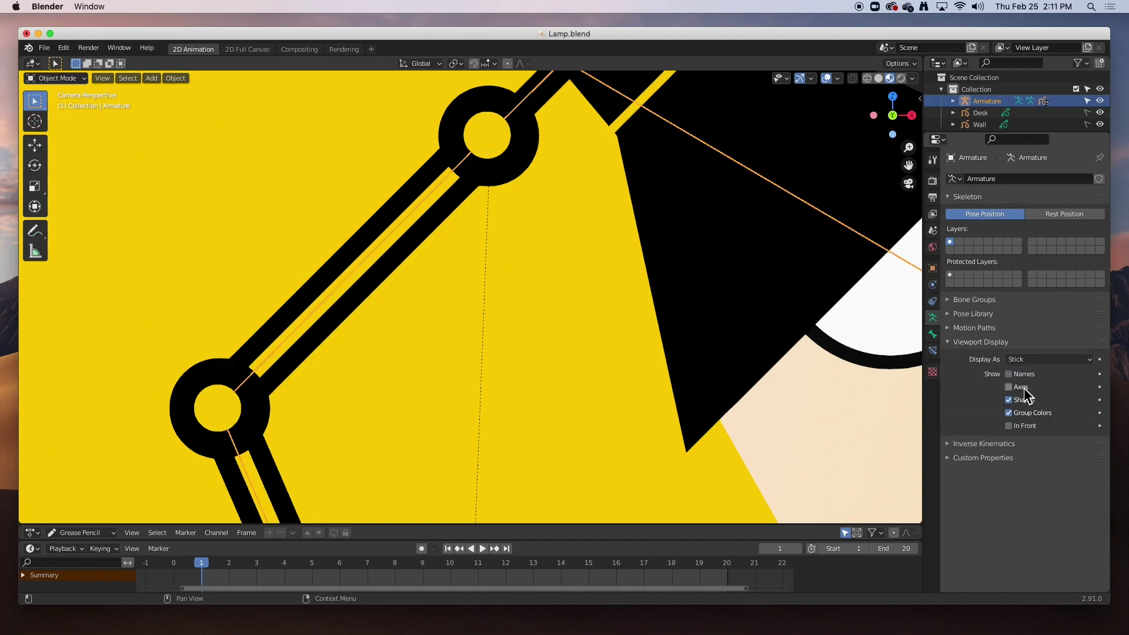
pyautogui.click(1014, 425)
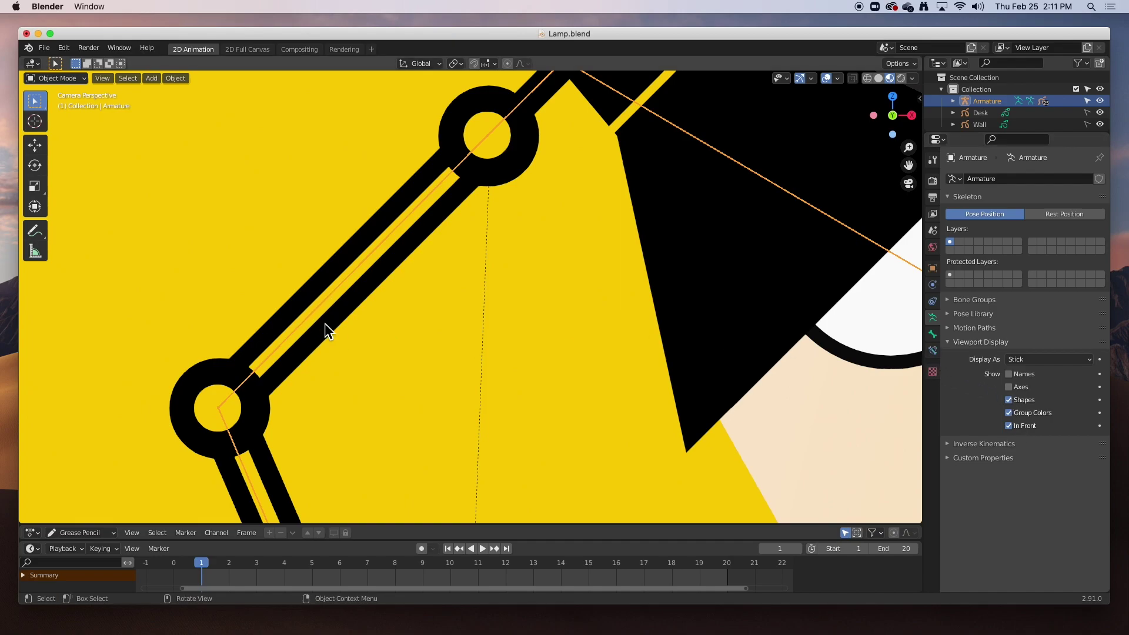
# Step: Assign the Arm Upper top strokes to its Upper Arm vertex group and return to Object Mode
pyautogui.click(427, 327)
pyautogui.click(389, 263)
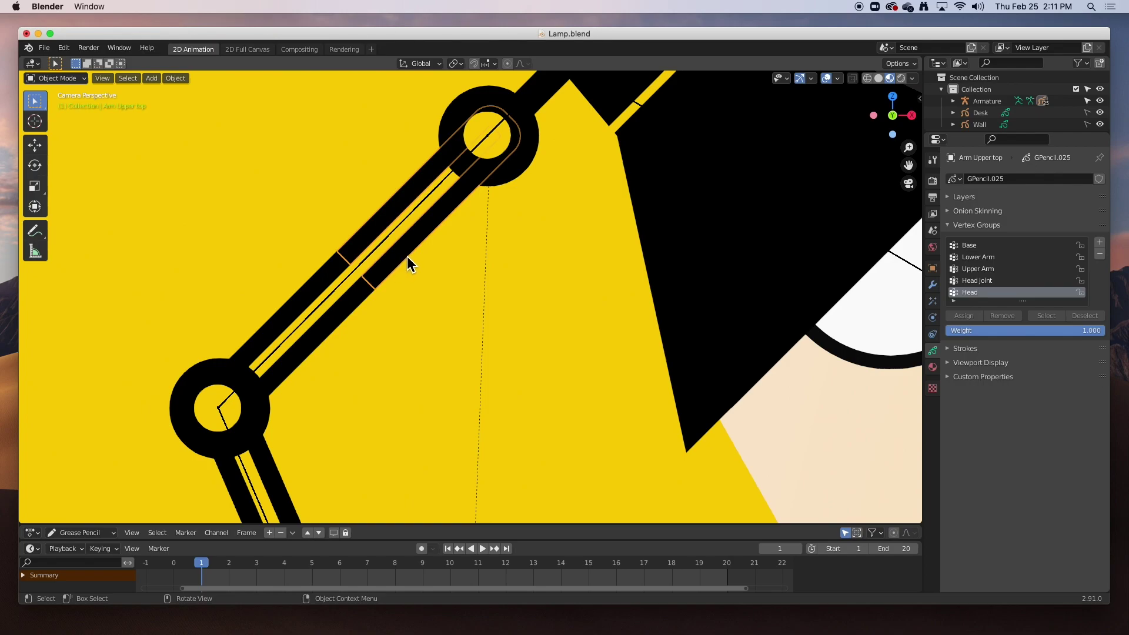
pyautogui.press('Tab')
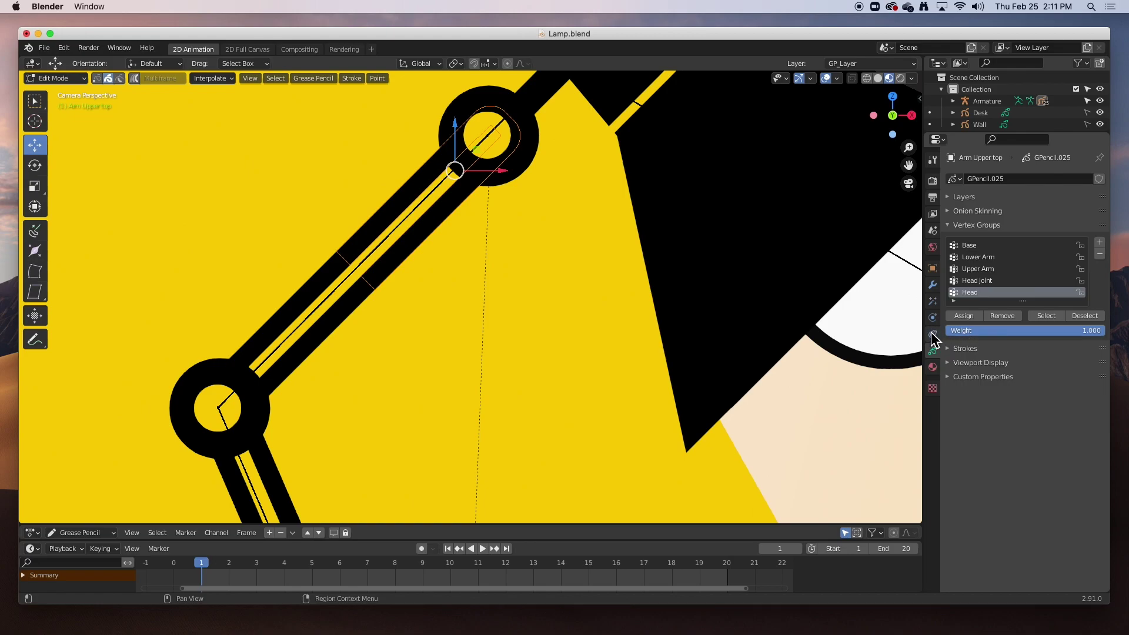
pyautogui.click(977, 269)
pyautogui.click(964, 316)
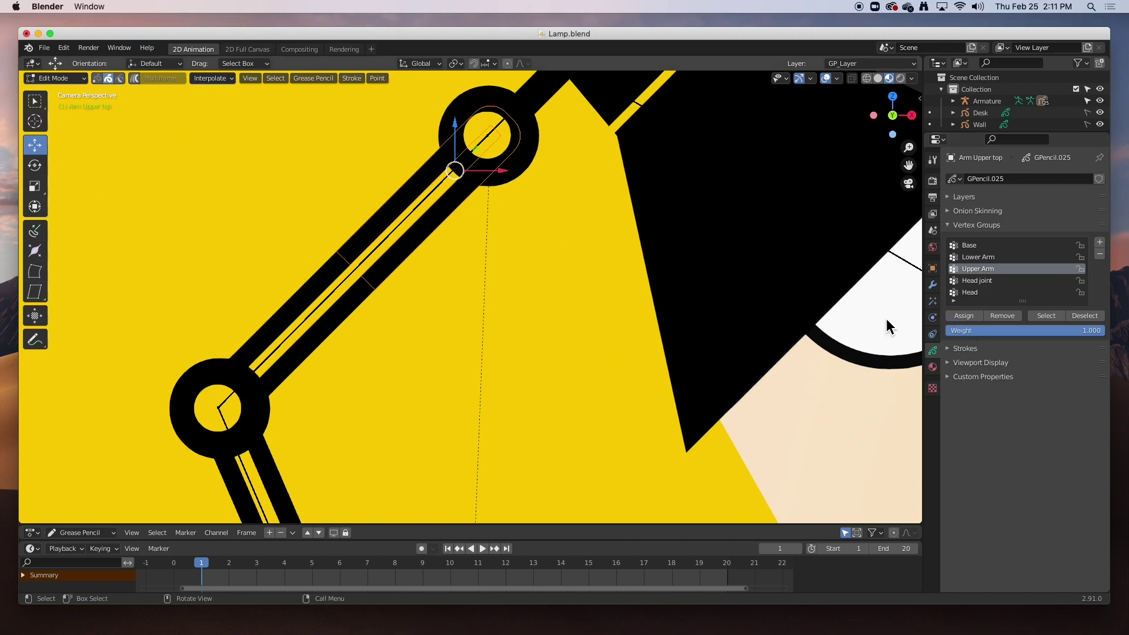
pyautogui.press('Tab')
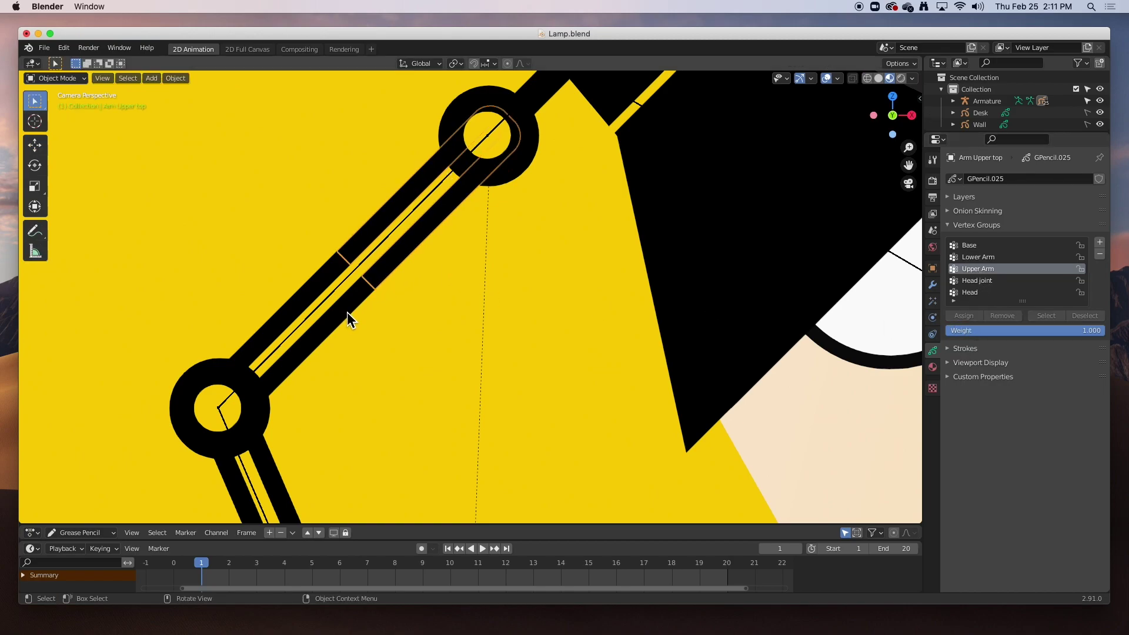
# Step: Assign the Arm upper bottom strokes to its Upper Arm vertex group and return to Object Mode
pyautogui.click(347, 312)
pyautogui.press('Tab')
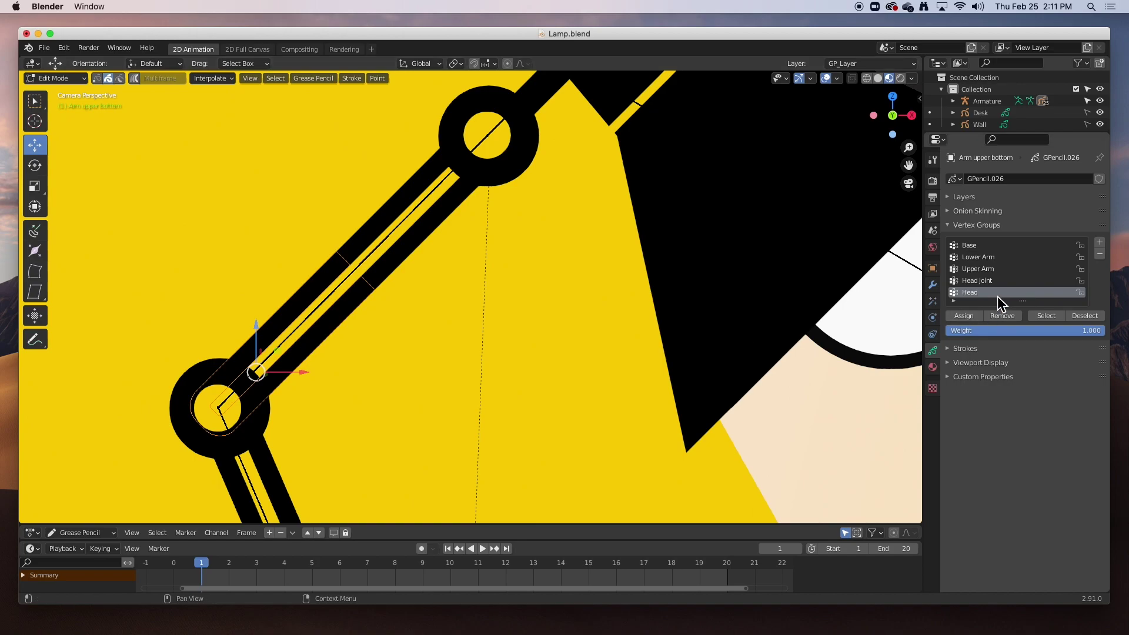
pyautogui.click(977, 269)
pyautogui.click(967, 316)
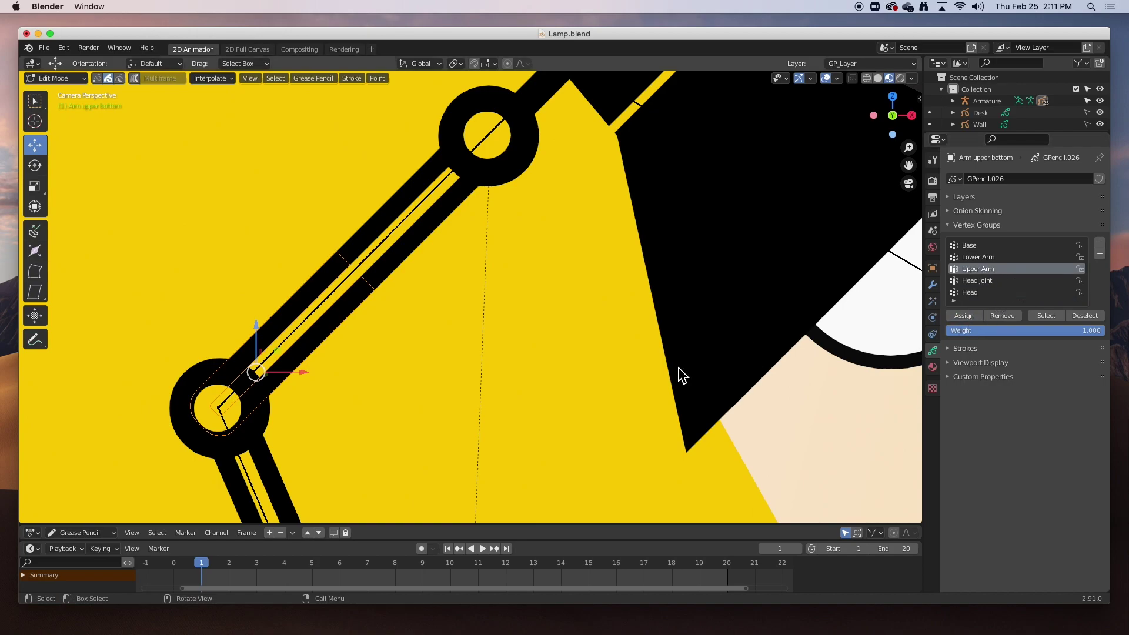
pyautogui.press('Tab')
# Step: Assign the Hinge Middle stroke to its Upper Arm vertex group and return to Object Mode
pyautogui.click(213, 369)
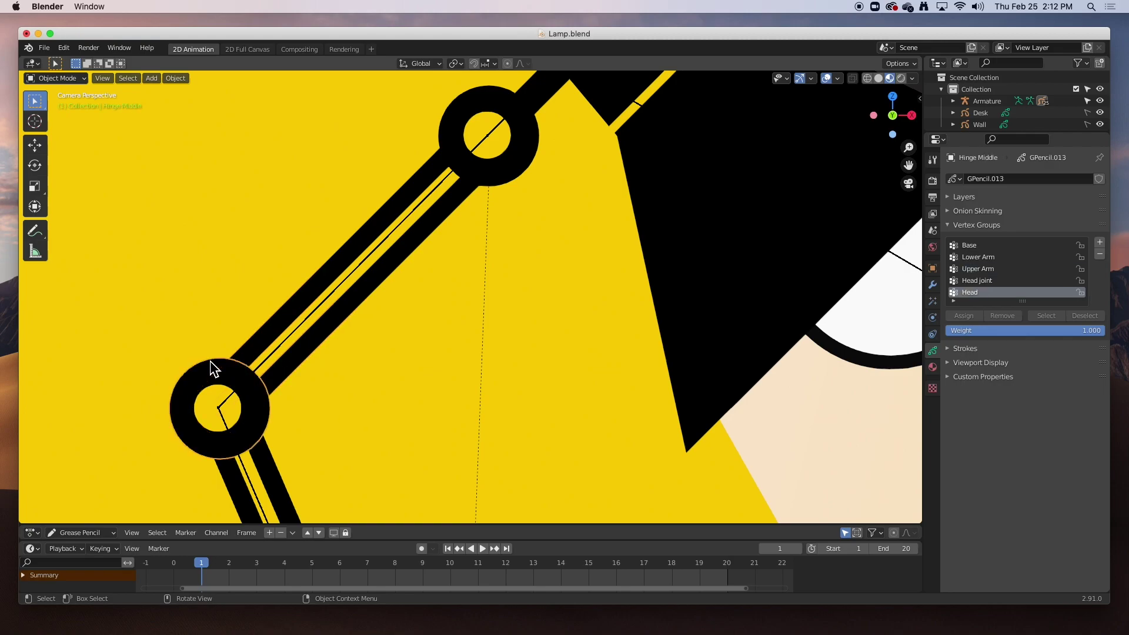
pyautogui.press('Tab')
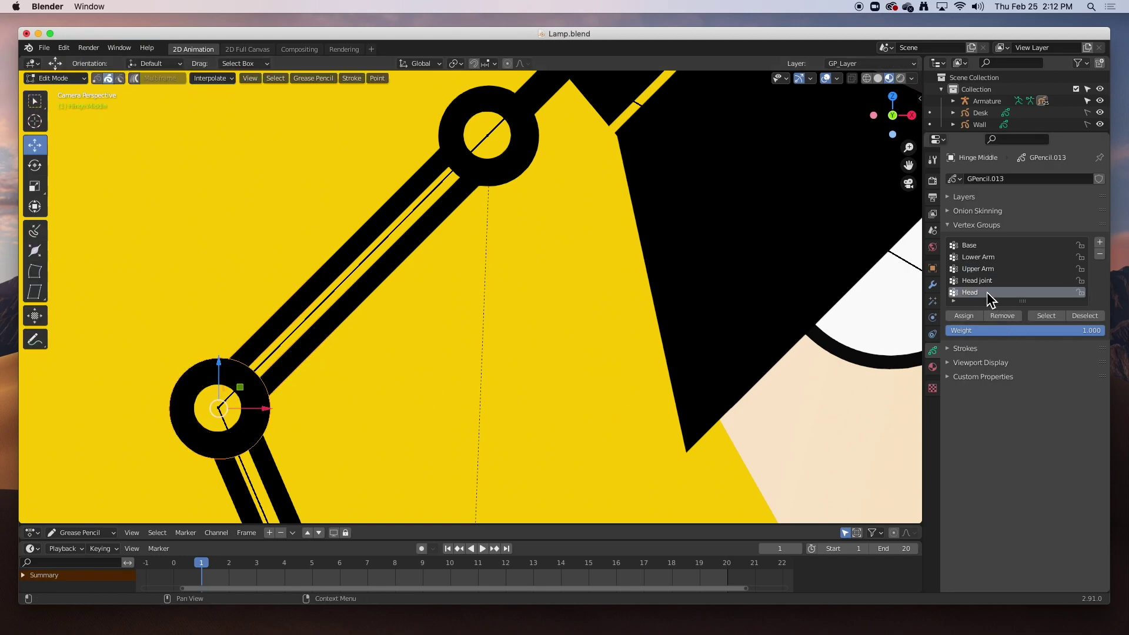
pyautogui.click(979, 280)
pyautogui.click(978, 268)
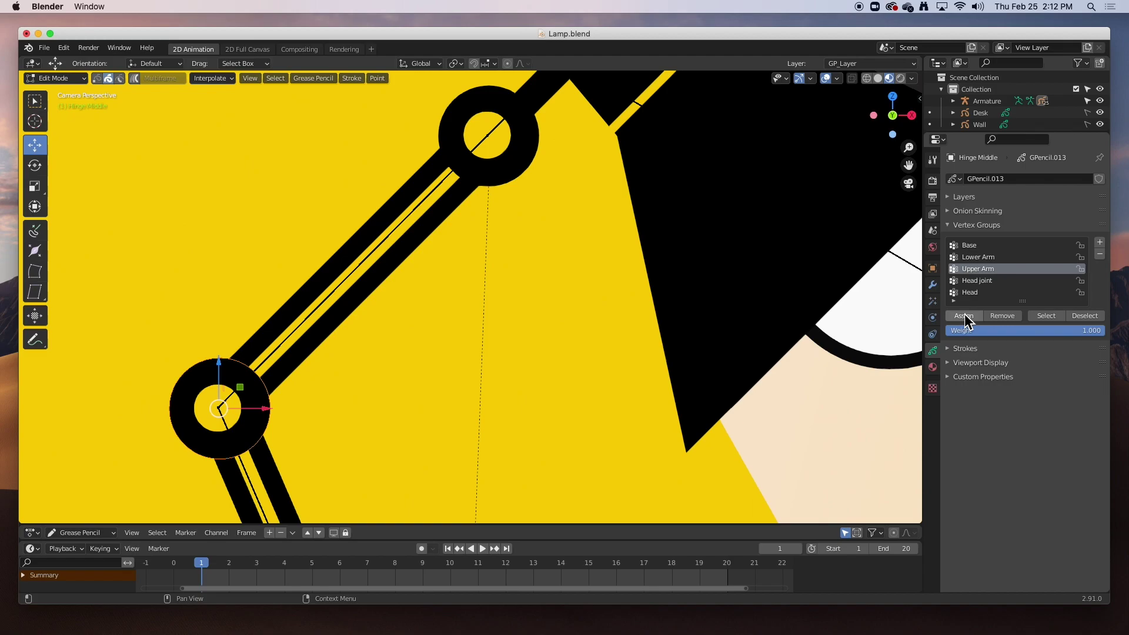
pyautogui.press('Tab')
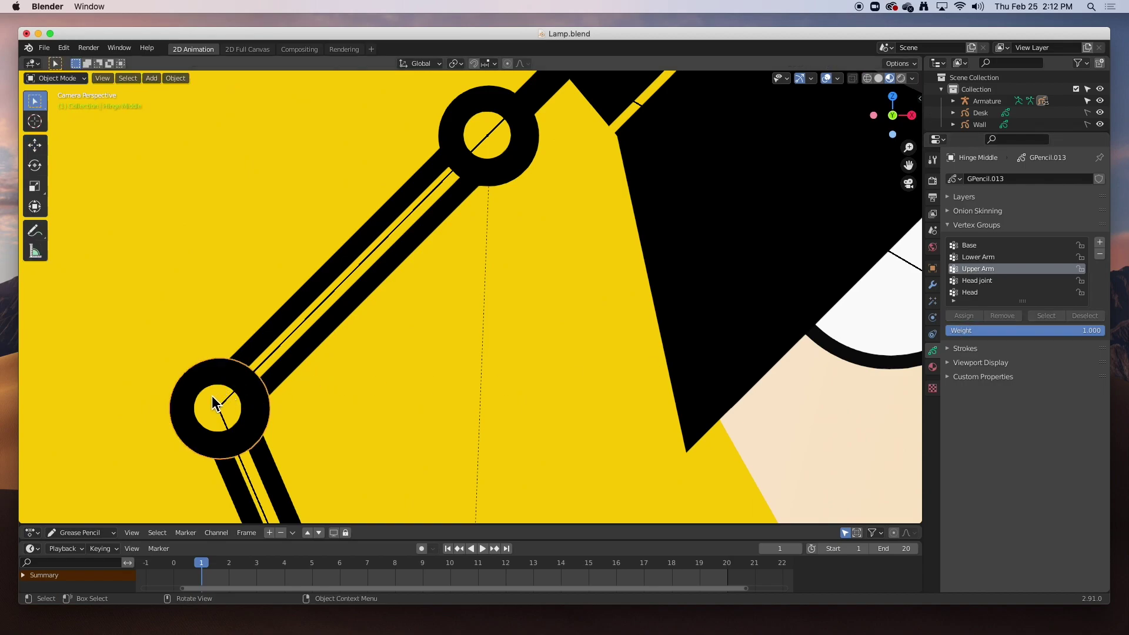
# Step: Assign the Hinge Middle Hole stroke to its Upper Arm vertex group and return to Object Mode
pyautogui.click(215, 397)
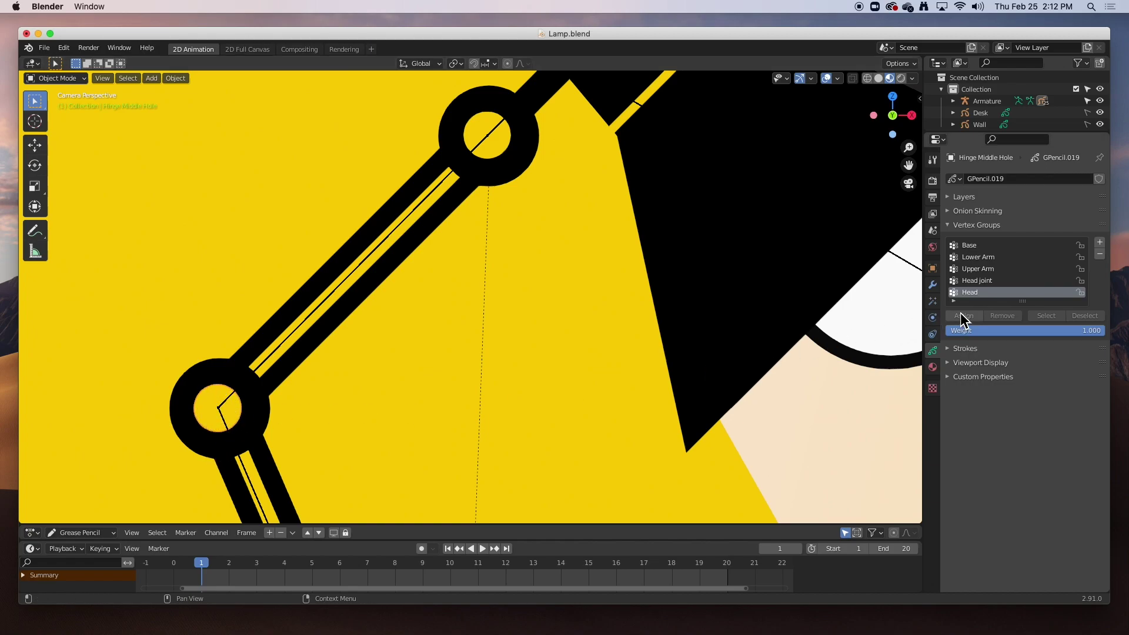
pyautogui.press('Tab')
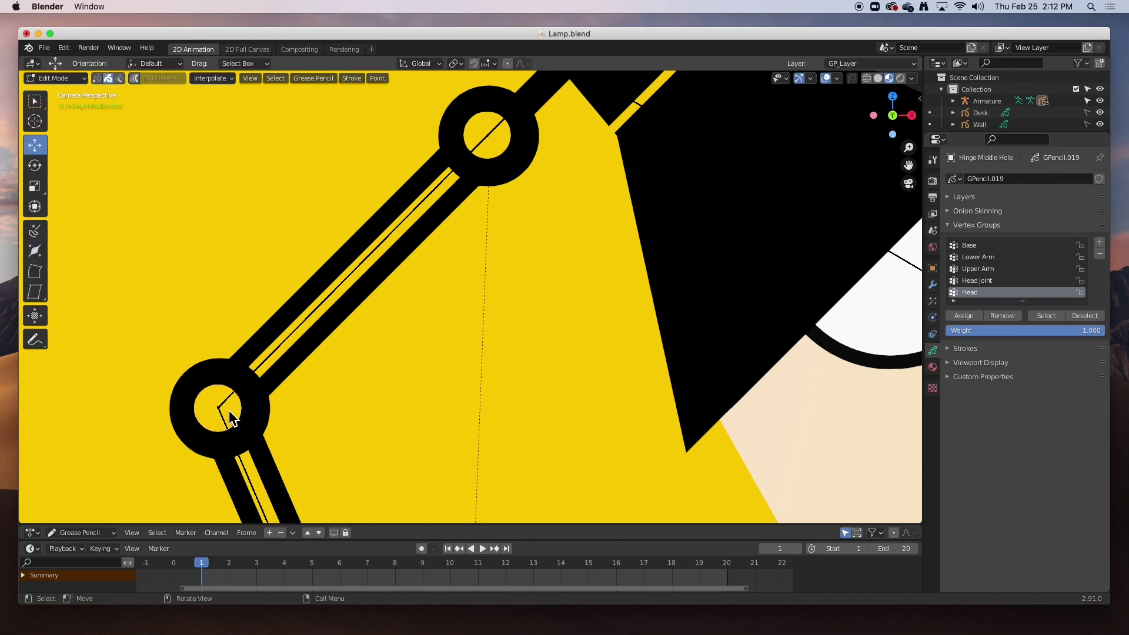
pyautogui.click(215, 390)
pyautogui.click(977, 270)
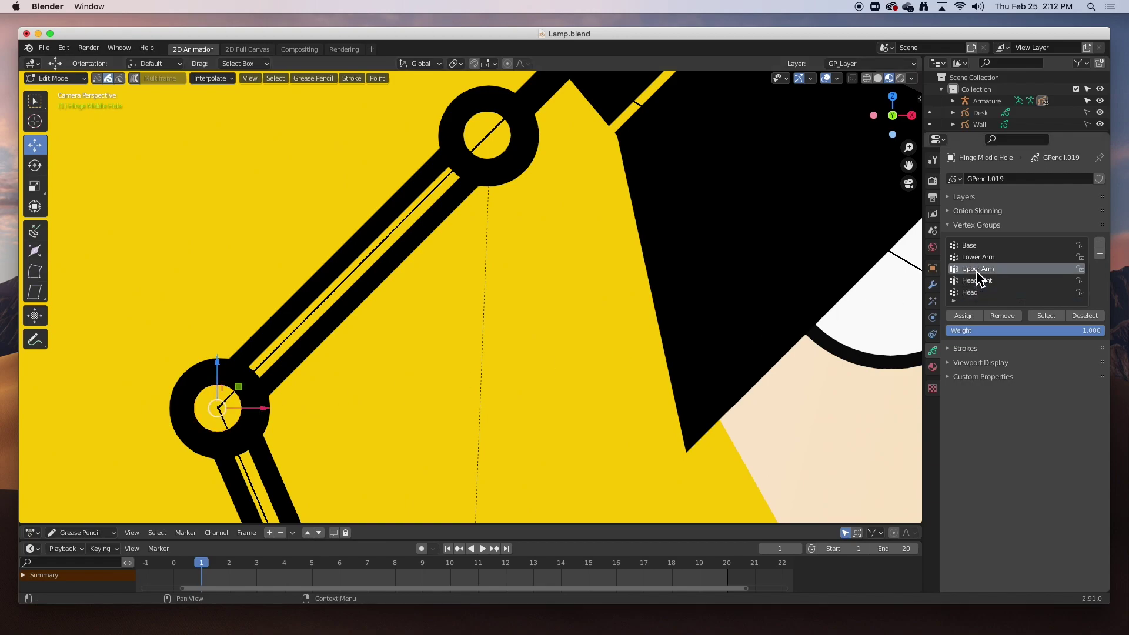
pyautogui.scroll(-4, 418, 295)
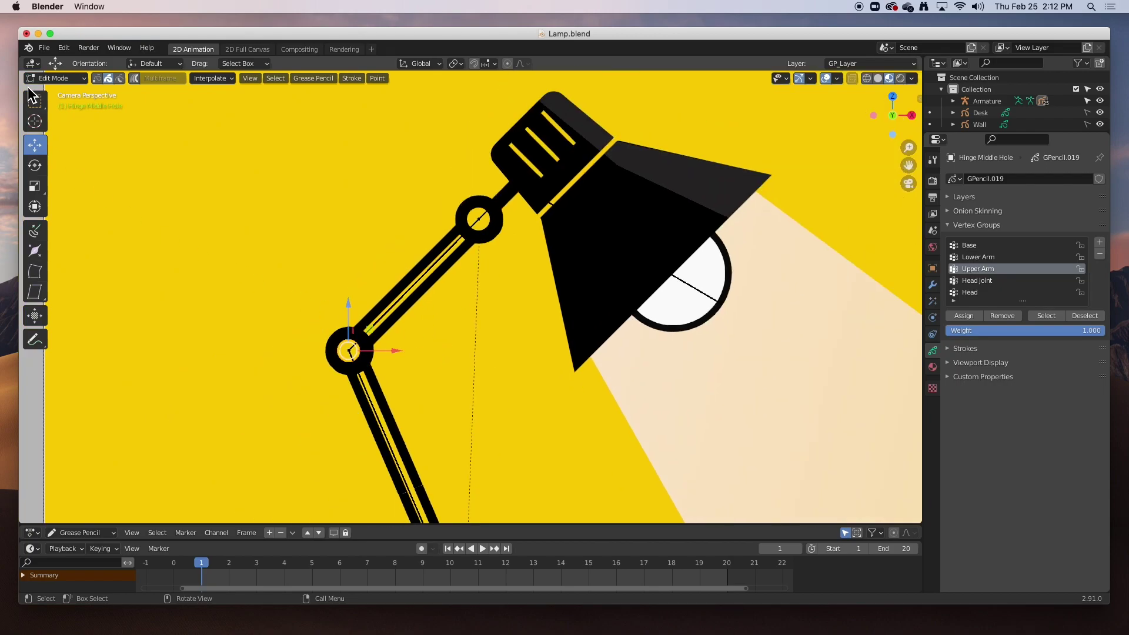
pyautogui.click(53, 78)
pyautogui.click(52, 89)
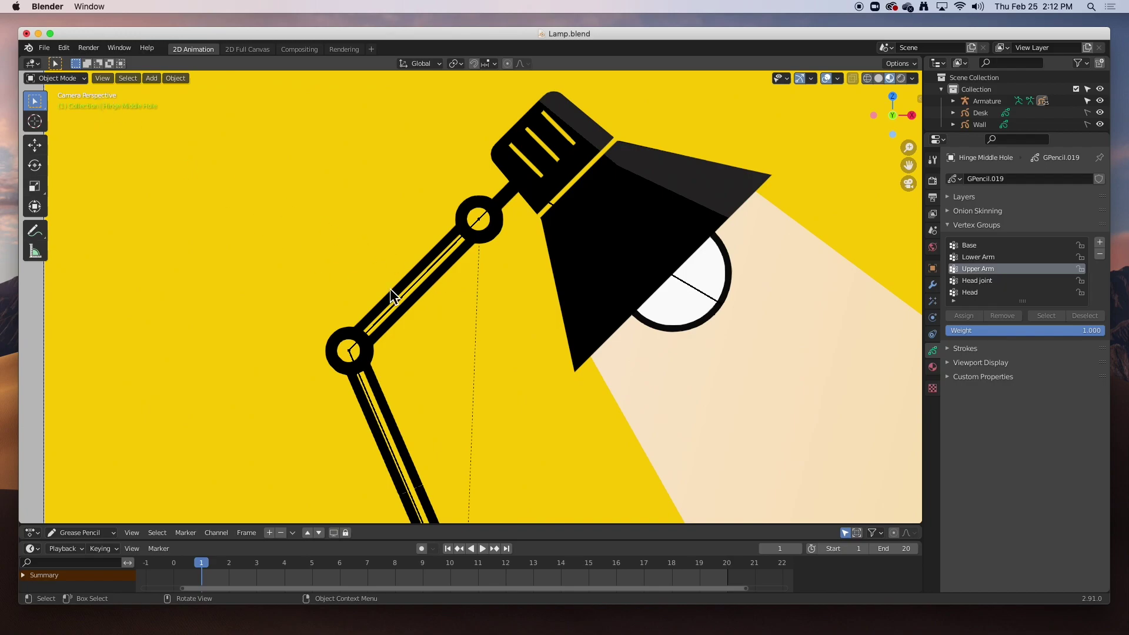
# Step: Put the armature in Pose Mode and test the lamp head by rotating the Head bone around the Y axis
pyautogui.click(415, 288)
pyautogui.scroll(-4, 415, 287)
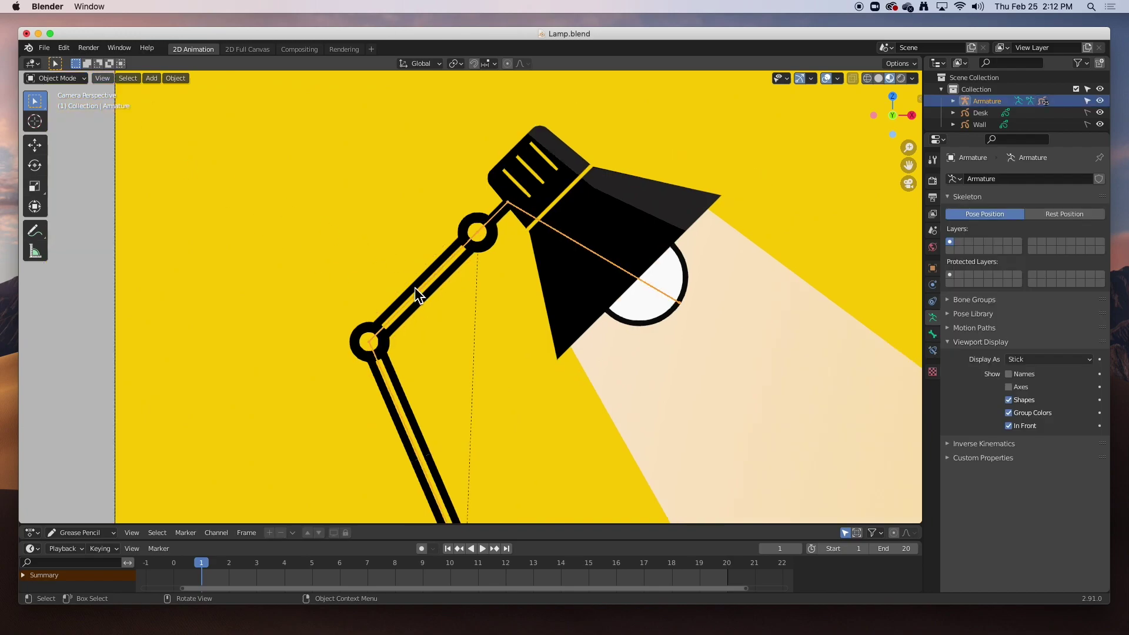
pyautogui.scroll(2, 375, 284)
pyautogui.keyDown('shift'); pyautogui.moveTo(376, 284); pyautogui.dragTo(333, 273, button='middle'); pyautogui.keyUp('shift')
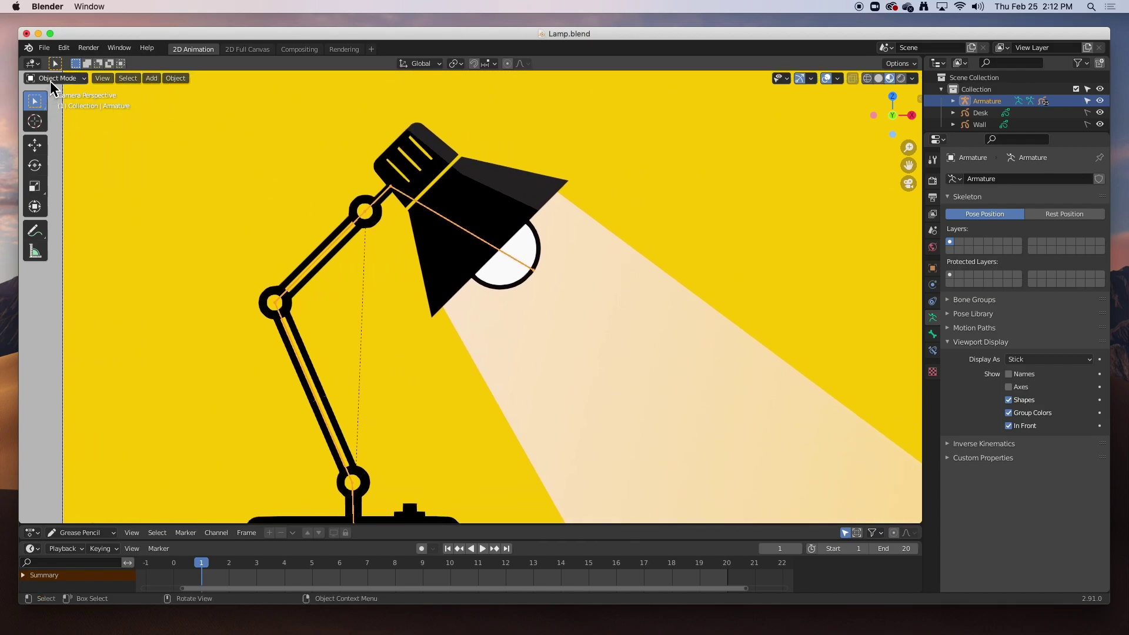
pyautogui.click(50, 81)
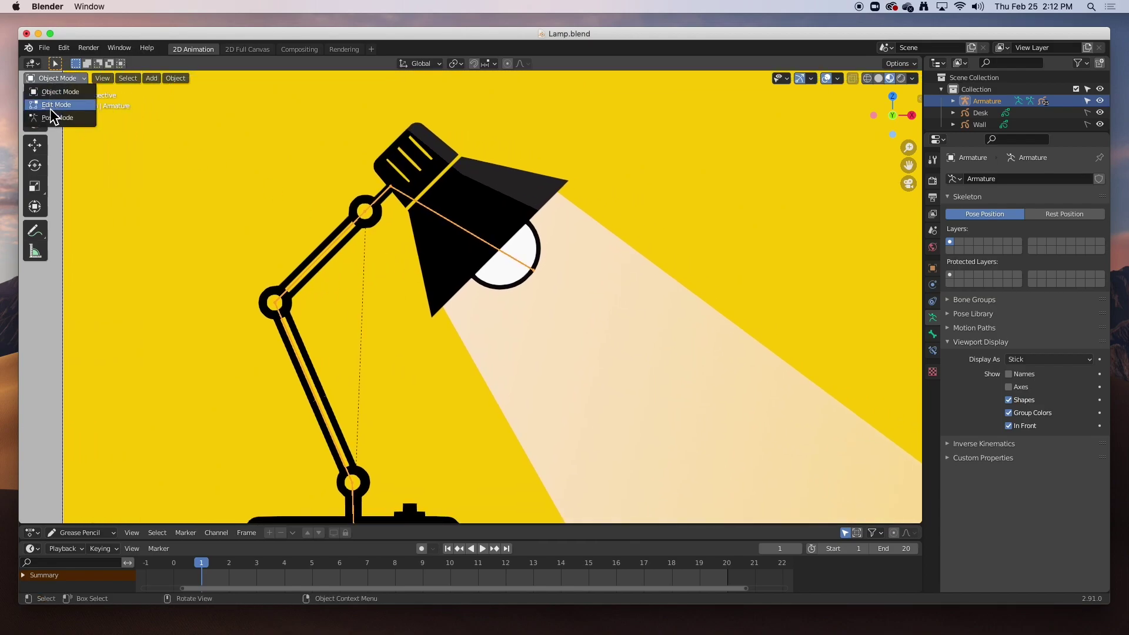
pyautogui.click(51, 108)
pyautogui.click(433, 217)
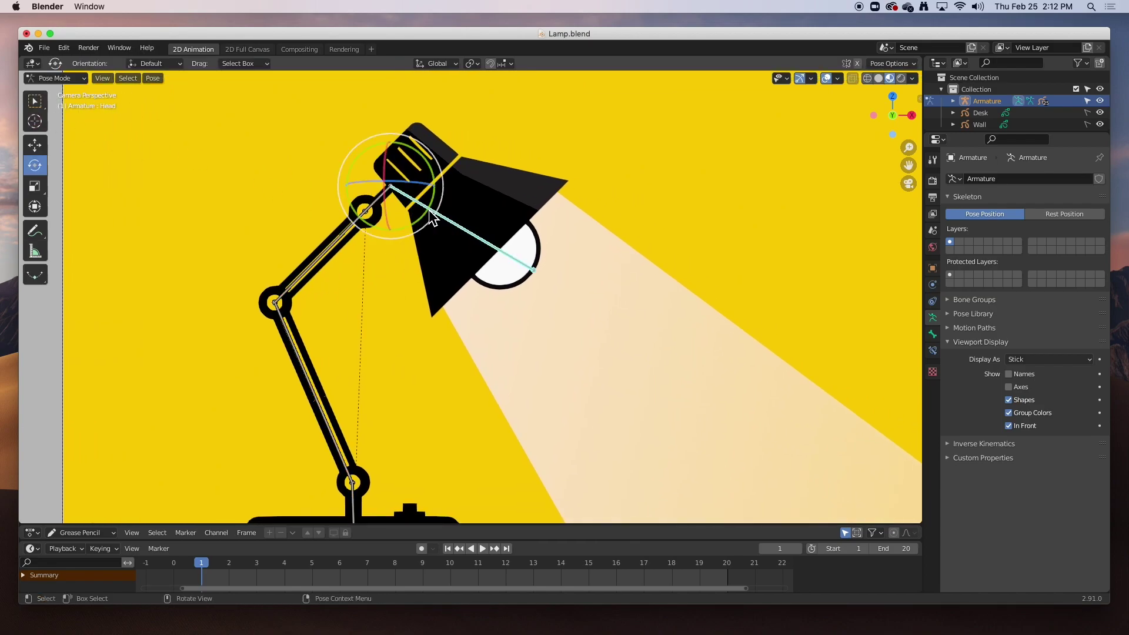
pyautogui.moveTo(415, 223); pyautogui.dragTo(388, 209)
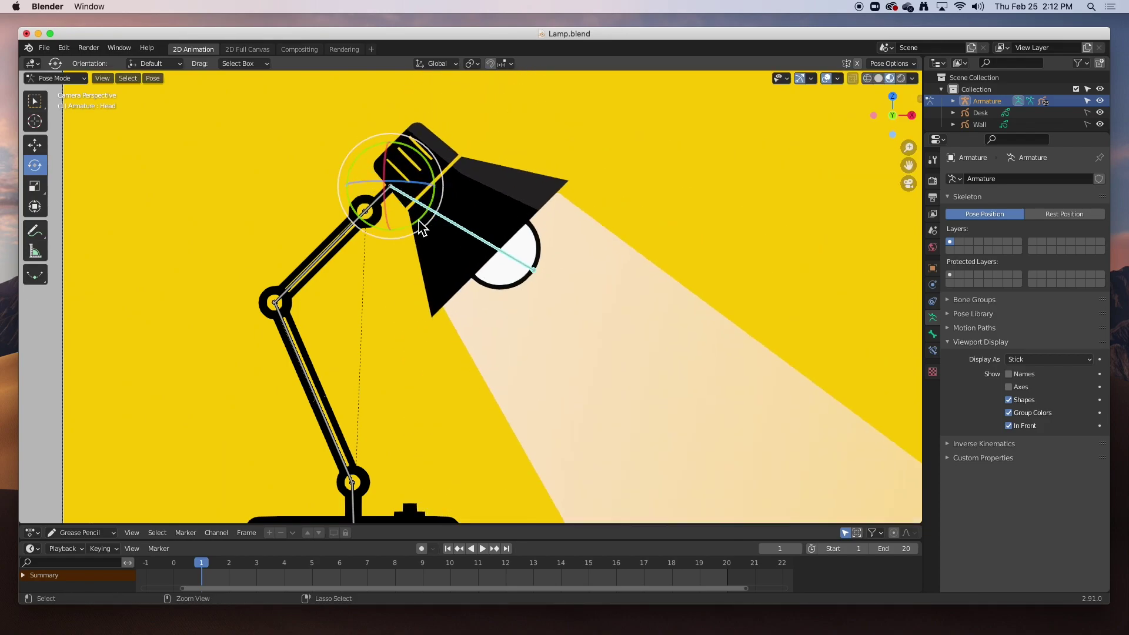
# Step: Test the Head joint bone by rotating it around the Y axis and undo the rotation
pyautogui.click(379, 201)
pyautogui.press('r')
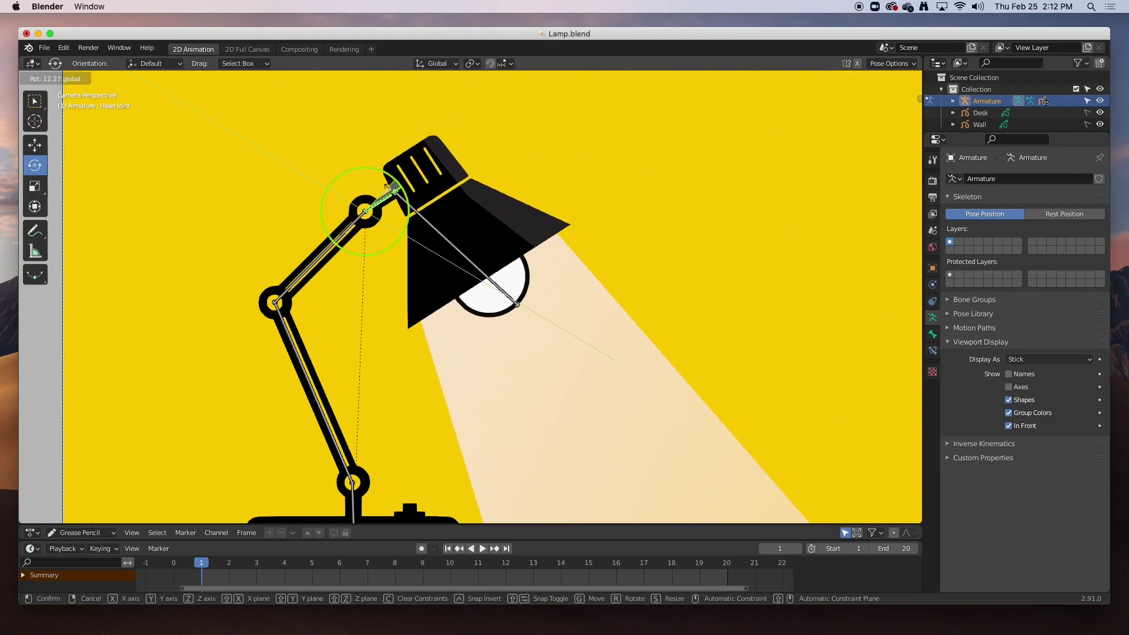
pyautogui.click(378, 175)
pyautogui.hotkey('ctrl', 'z')
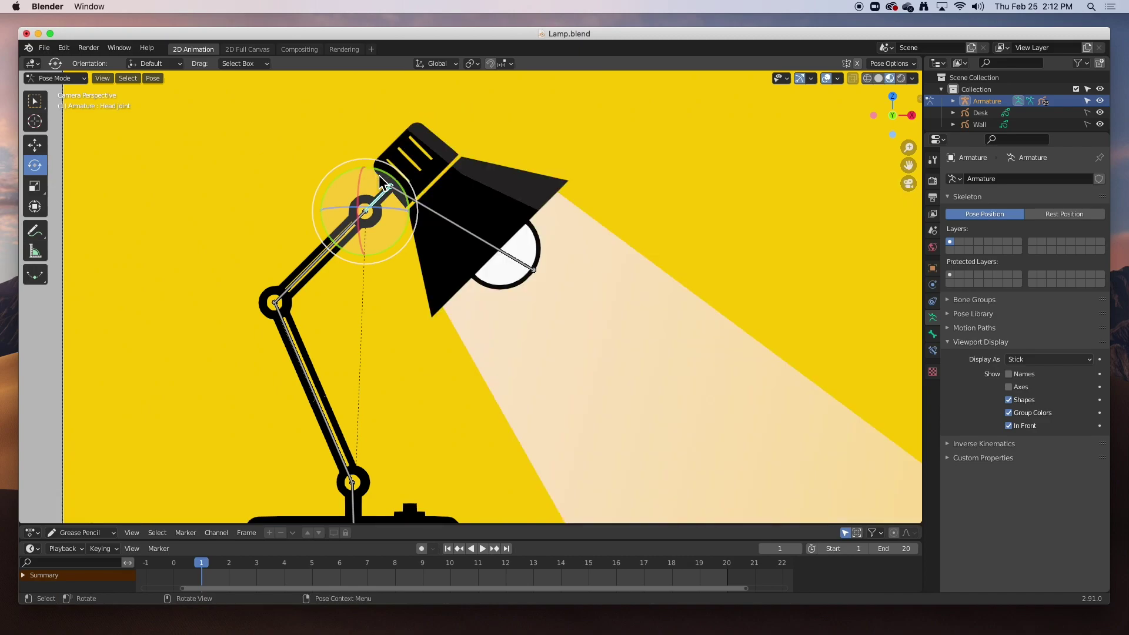
# Step: Test the Upper Arm bone by rotating it -18.8° around the Y axis, undo the rotation and return to Object Mode
pyautogui.click(322, 259)
pyautogui.press('r')
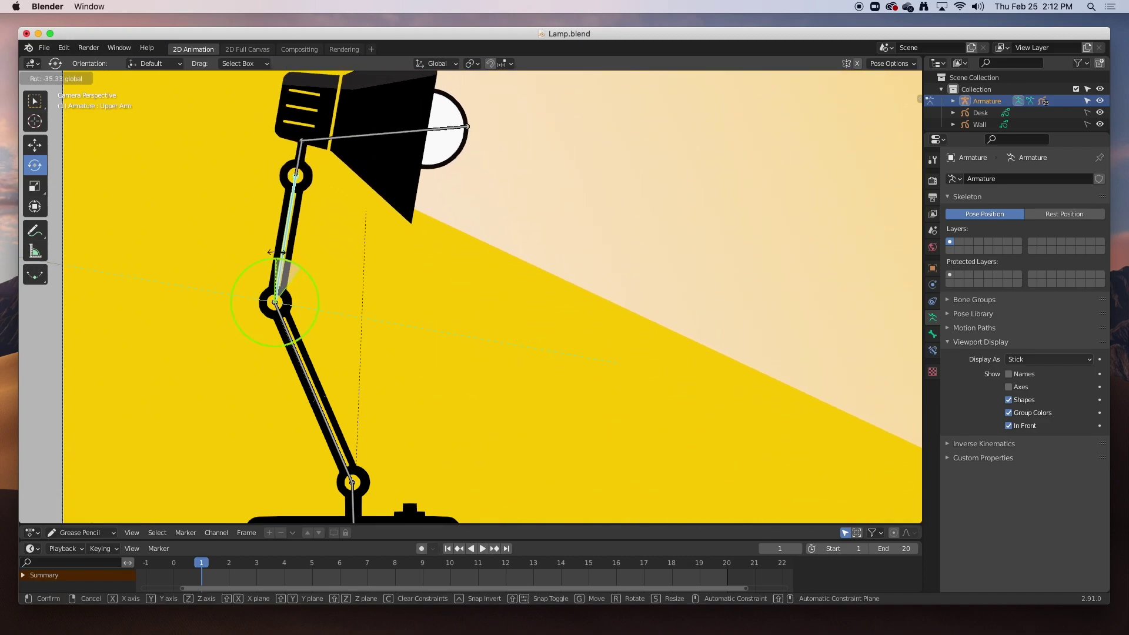
pyautogui.click(289, 267)
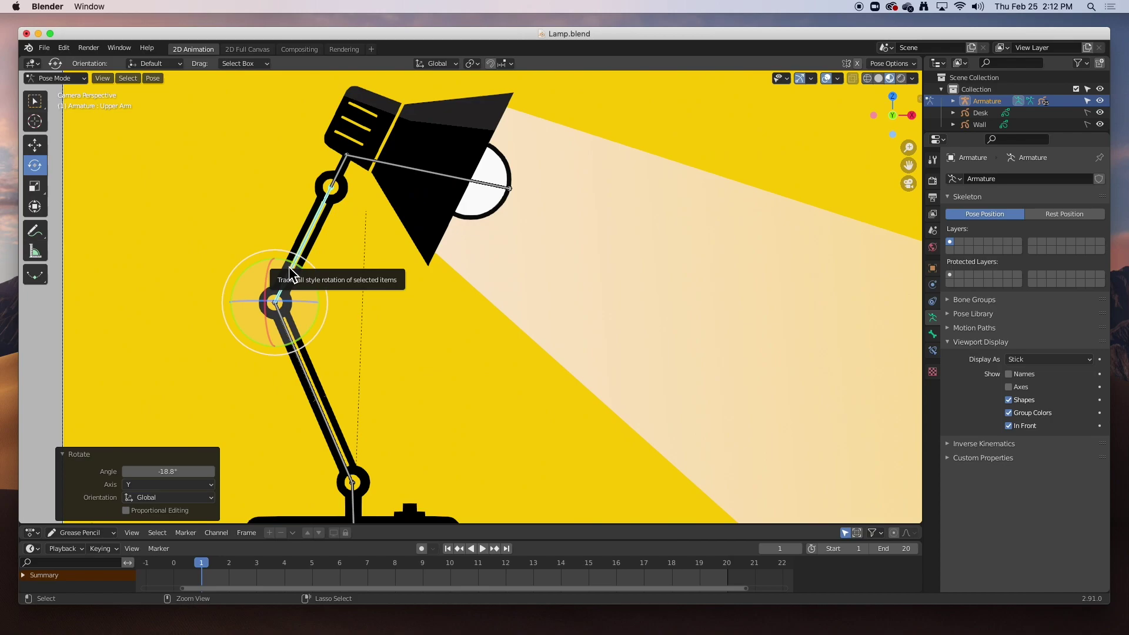
pyautogui.hotkey('ctrl', 'z')
pyautogui.keyDown('shift'); pyautogui.moveTo(342, 382); pyautogui.dragTo(381, 259, button='middle'); pyautogui.keyUp('shift')
pyautogui.scroll(-1, 380, 262)
pyautogui.scroll(3, 379, 262)
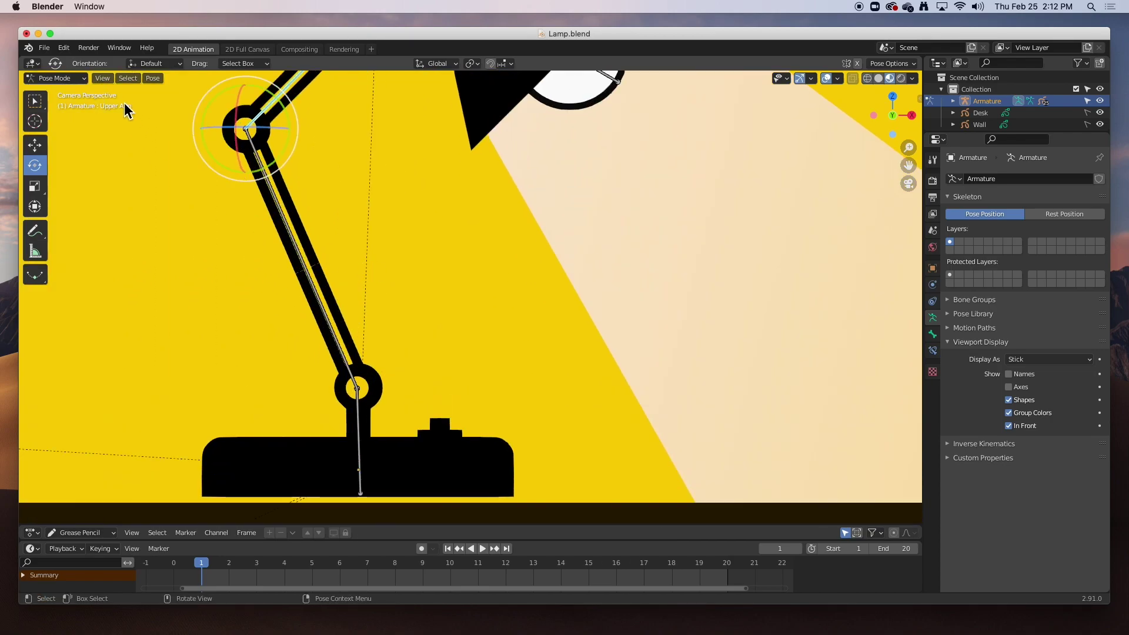
pyautogui.click(78, 79)
pyautogui.click(53, 90)
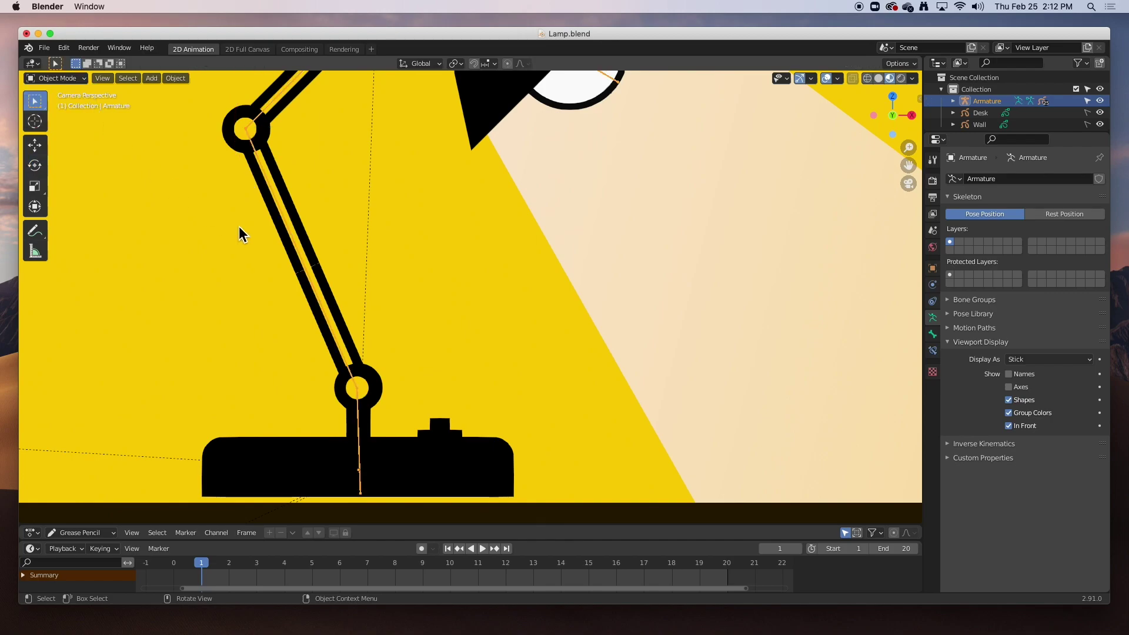
# Step: Assign the Arm Lower top strokes to its Lower Arm vertex group and return to Object Mode
pyautogui.click(281, 184)
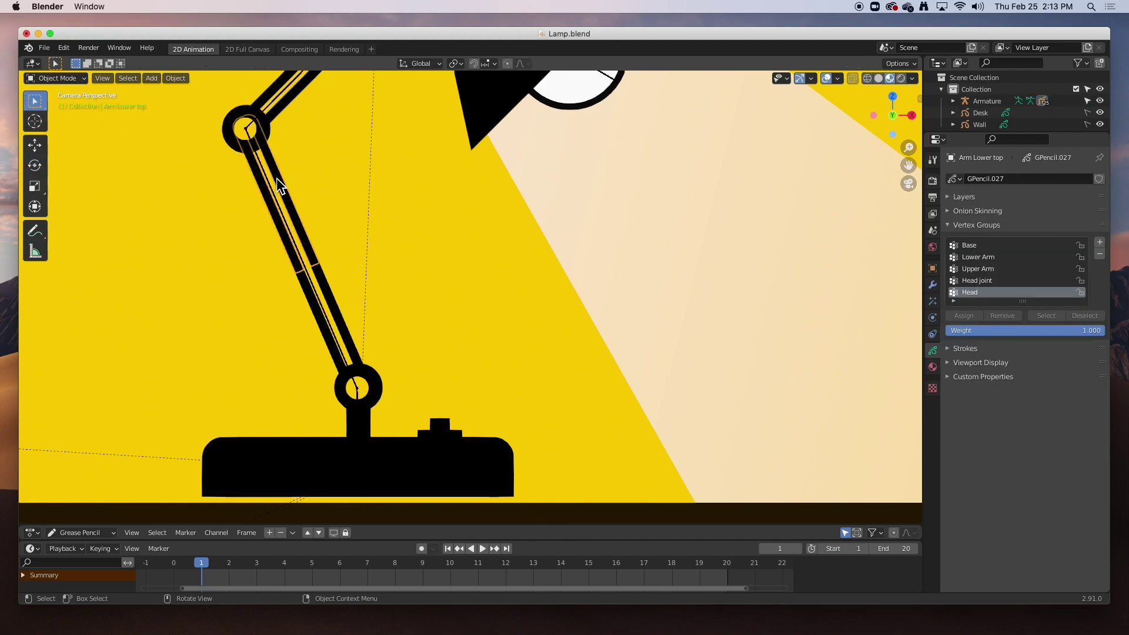
pyautogui.press('Tab')
pyautogui.click(276, 179)
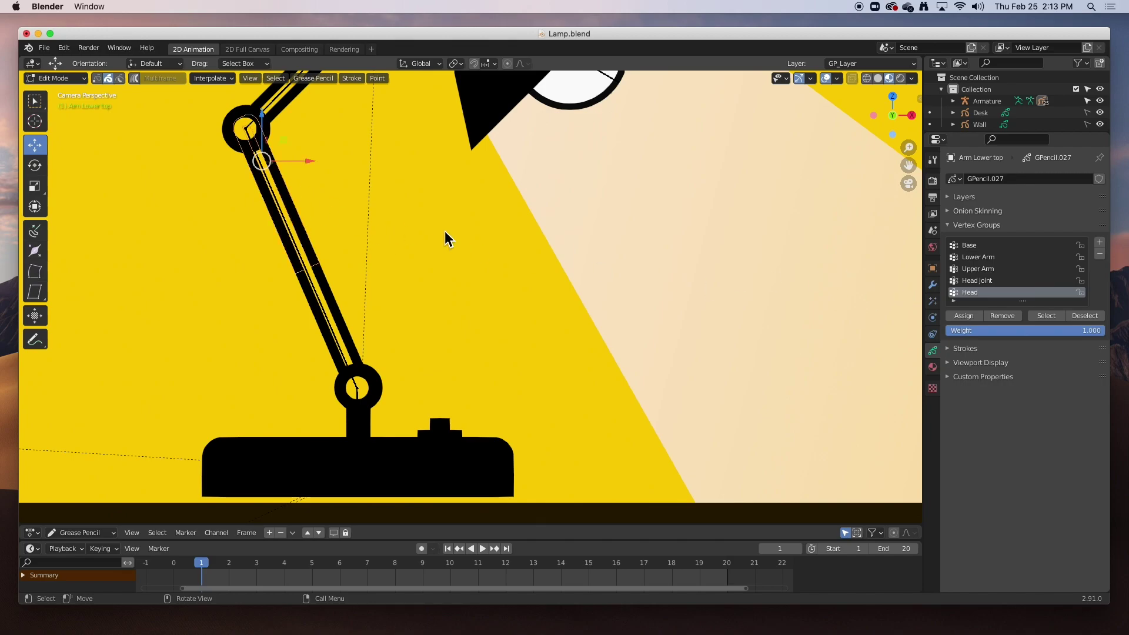
pyautogui.click(975, 259)
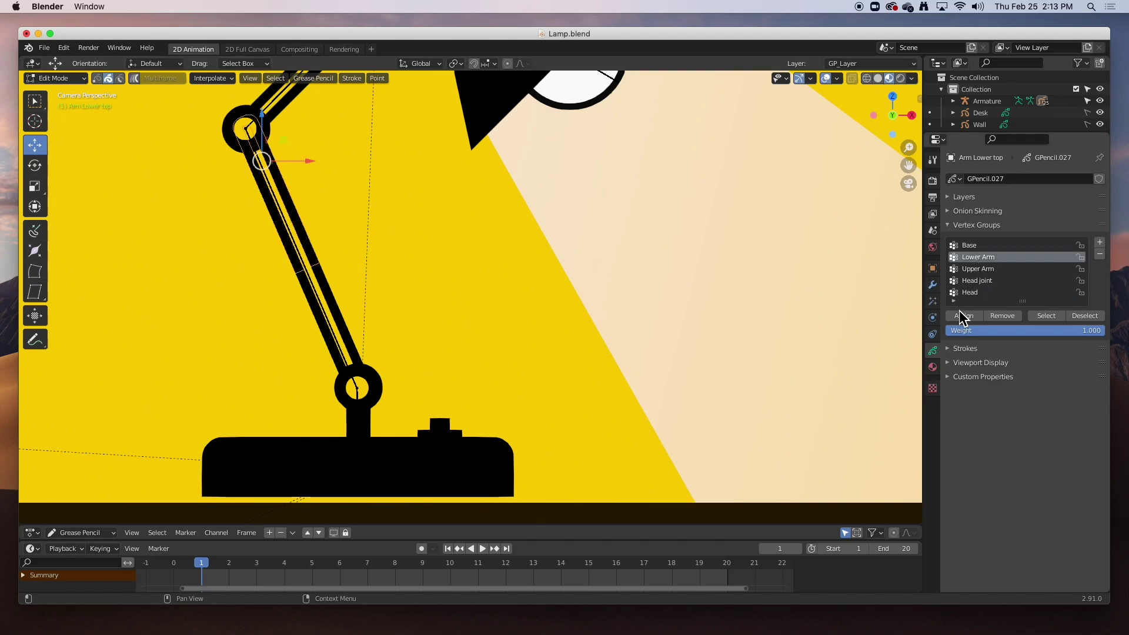
pyautogui.press('Tab')
# Step: Assign the Arm Lower bottom strokes to its Lower Arm vertex group and return to Object Mode
pyautogui.click(330, 297)
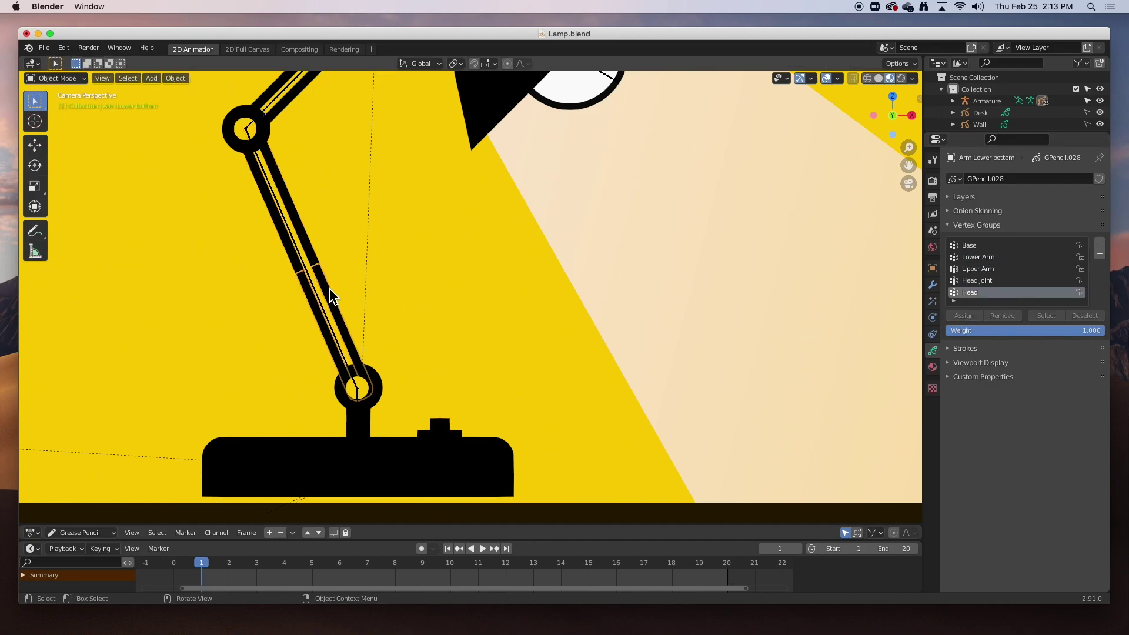
pyautogui.press('Tab')
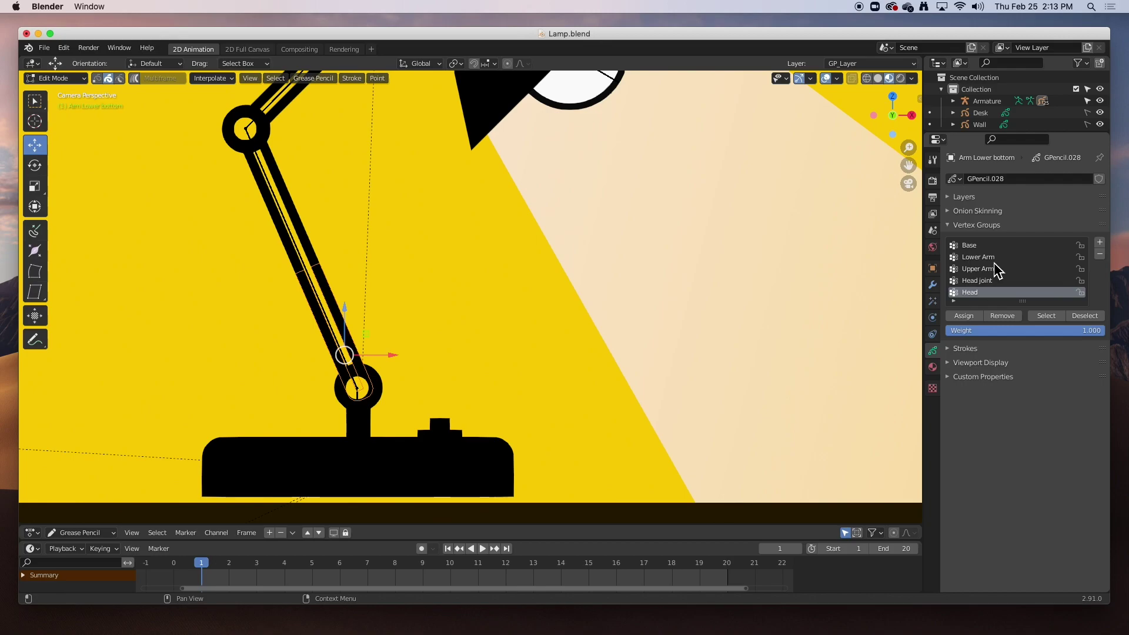
pyautogui.click(991, 257)
pyautogui.click(964, 316)
pyautogui.press('Tab')
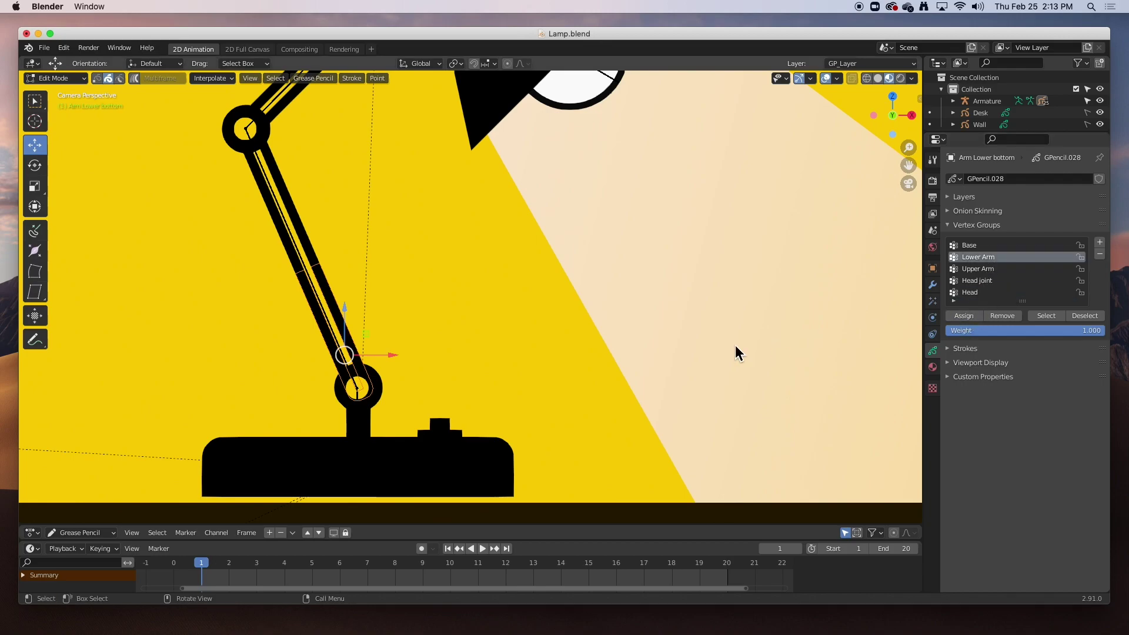
# Step: Assign the Hinge Bottom stroke to its Lower Arm vertex group and return to Object Mode
pyautogui.click(382, 388)
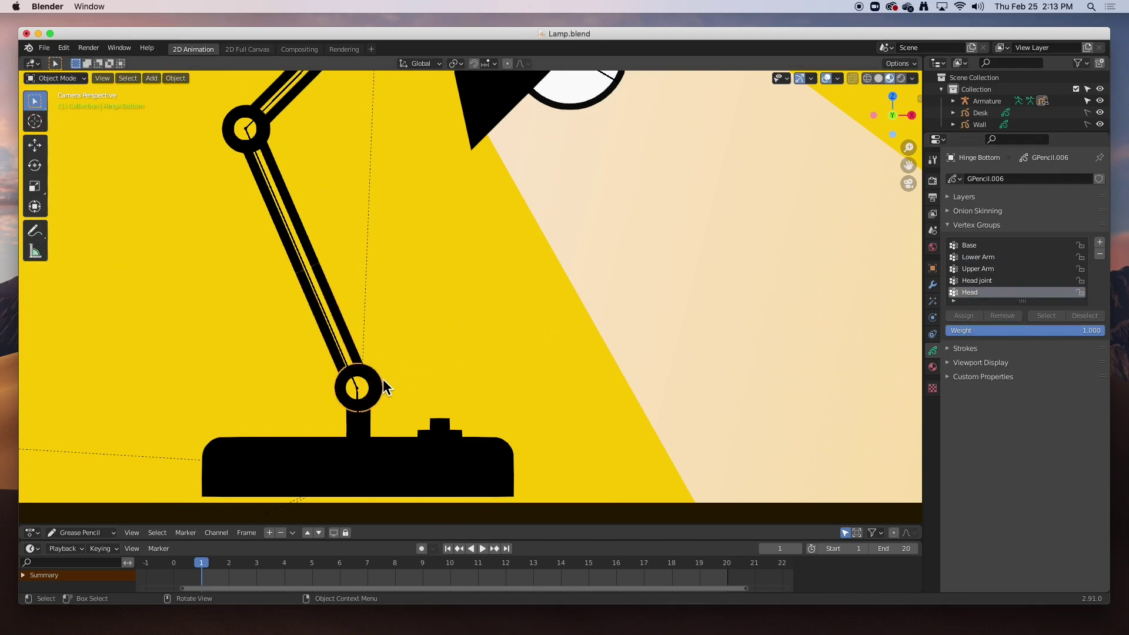
pyautogui.press('Tab')
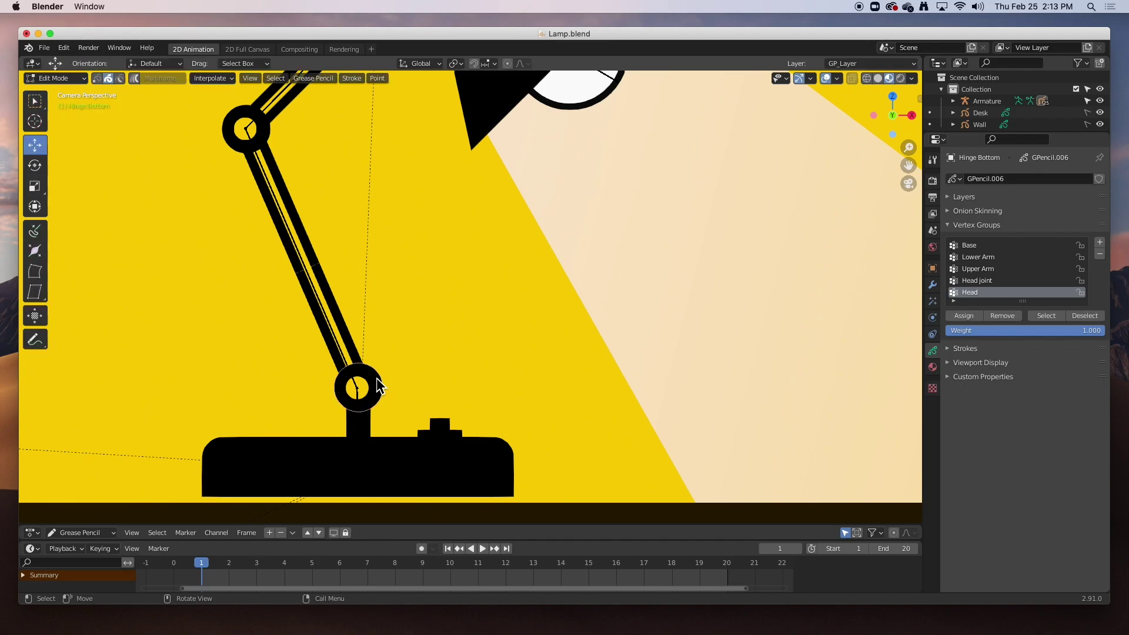
pyautogui.click(978, 259)
pyautogui.press('Tab')
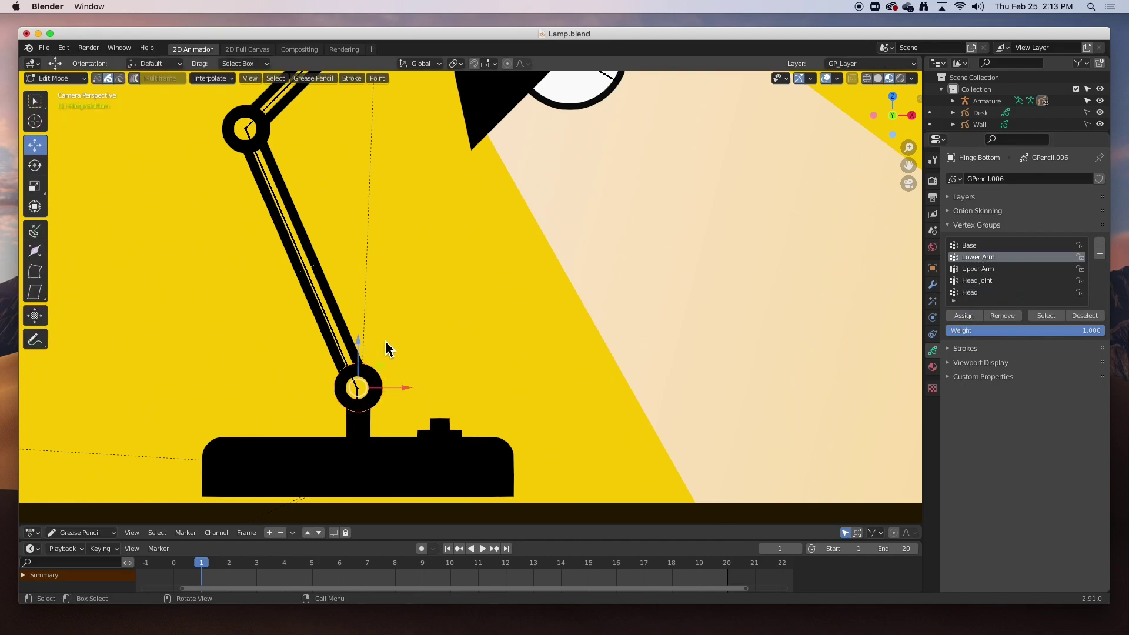
# Step: Assign the Hinge Bottom Hole stroke to its Lower Arm vertex group and return to Object Mode
pyautogui.click(366, 381)
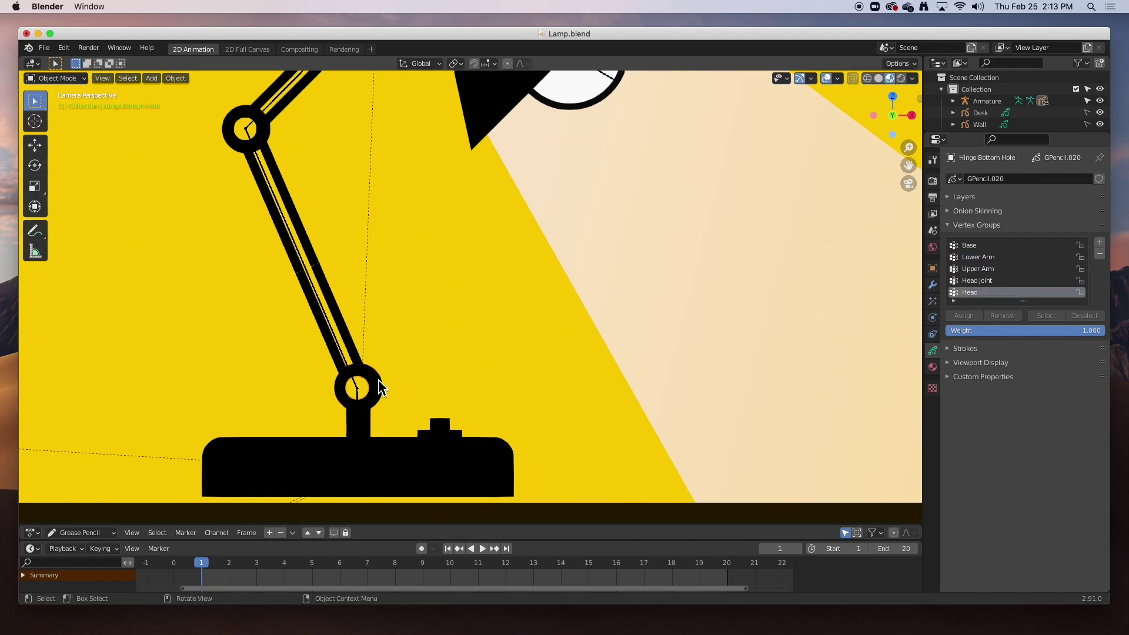
pyautogui.press('Tab')
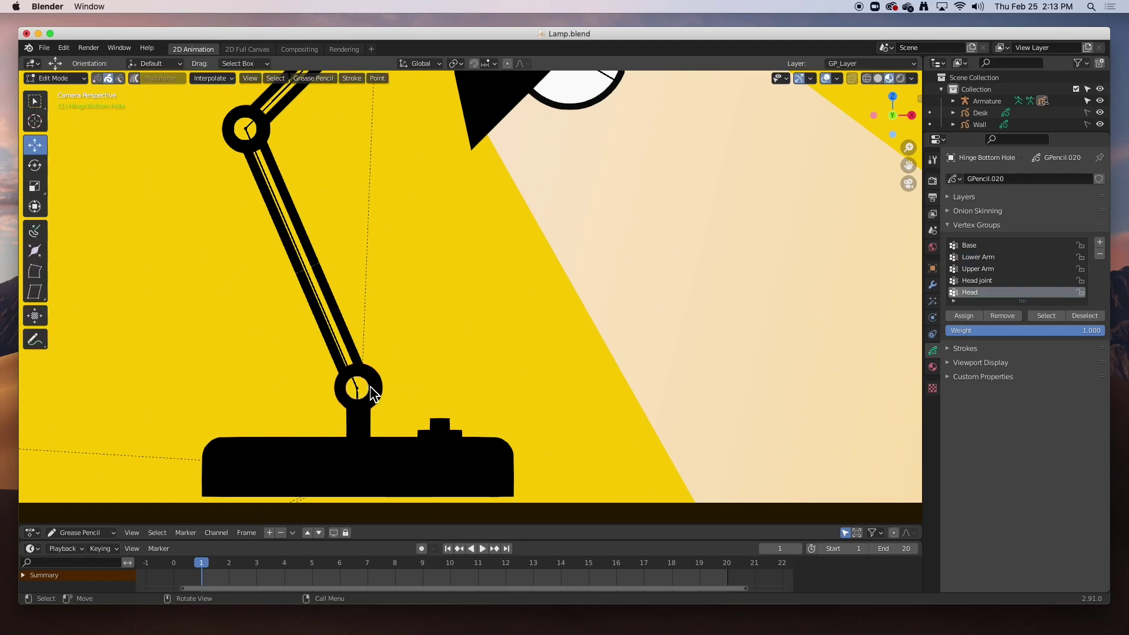
pyautogui.click(978, 257)
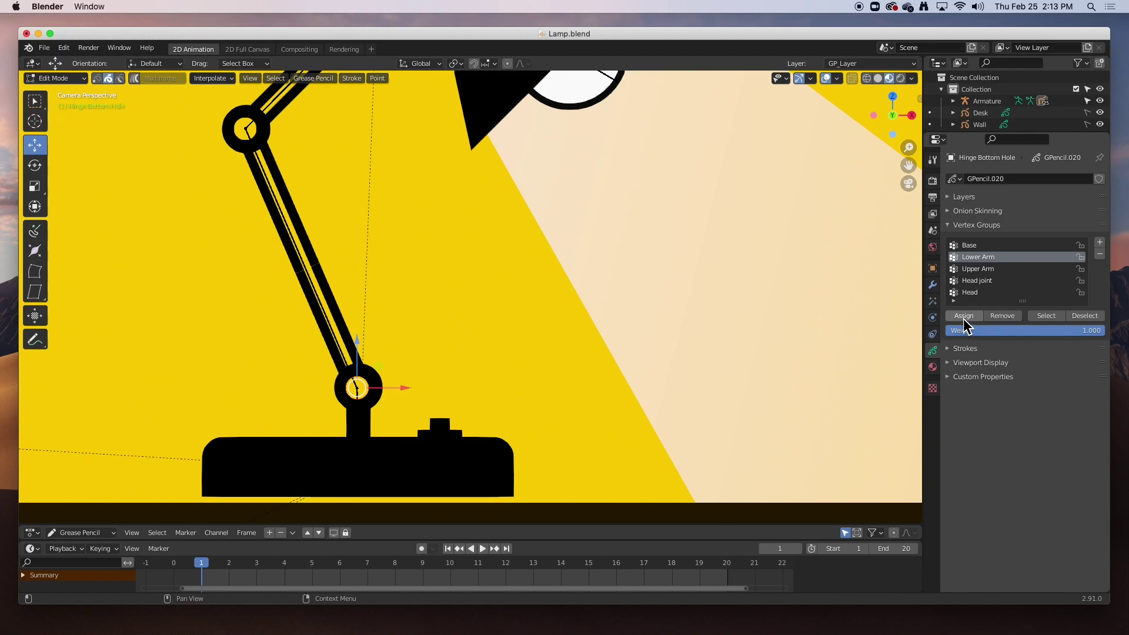
pyautogui.click(964, 318)
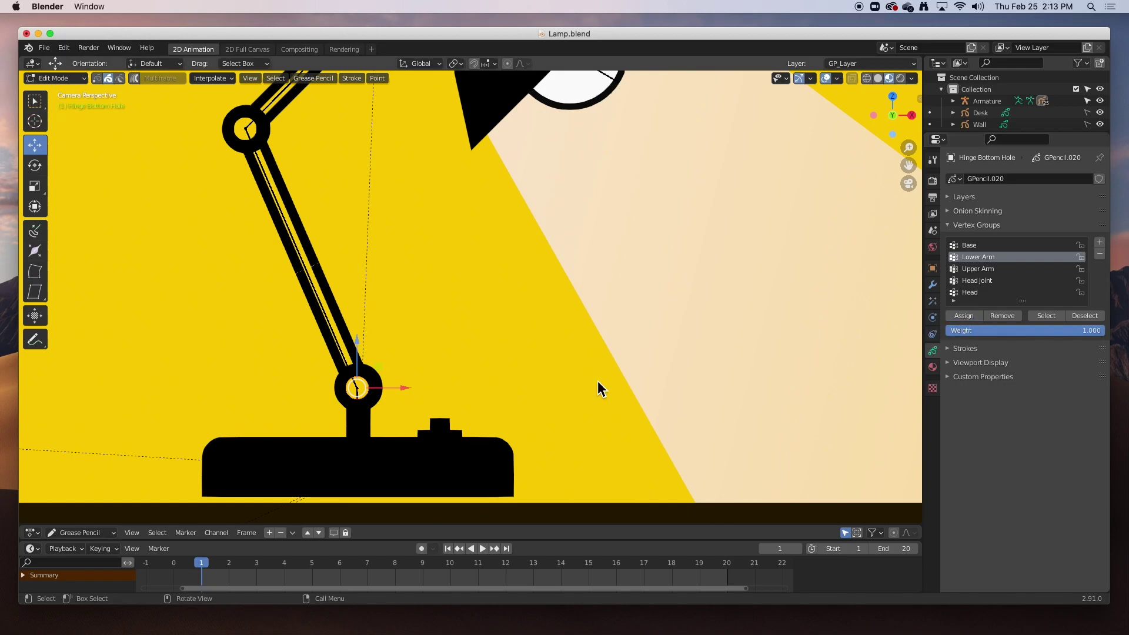
pyautogui.press('Tab')
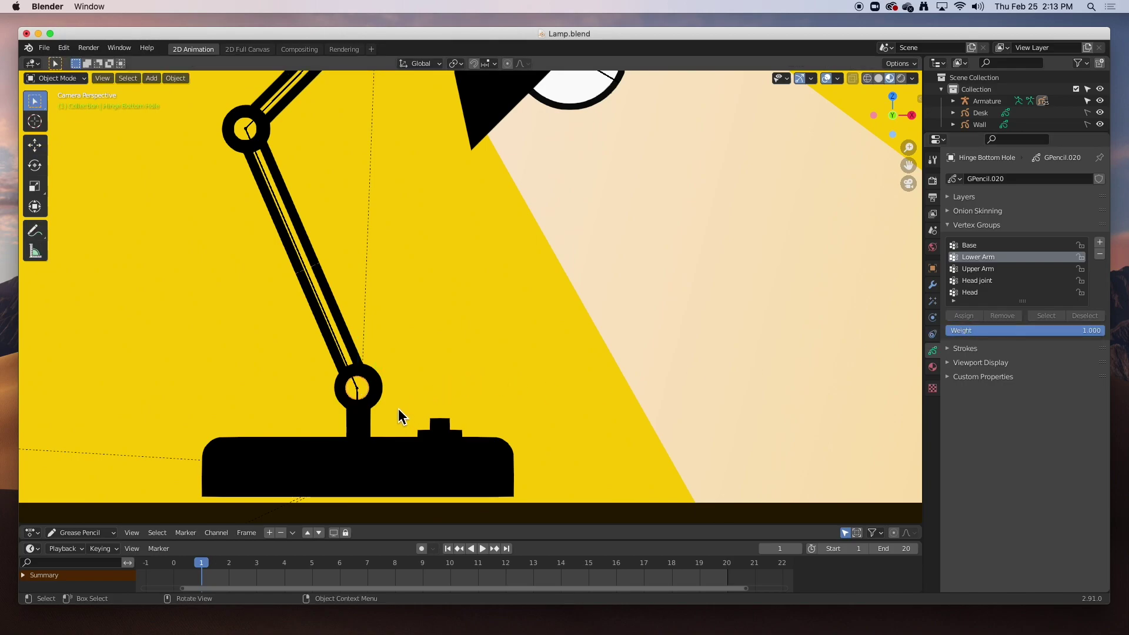
# Step: Assign the Base Pivot stroke to its Base vertex group and return to Object Mode
pyautogui.scroll(-1, 398, 409)
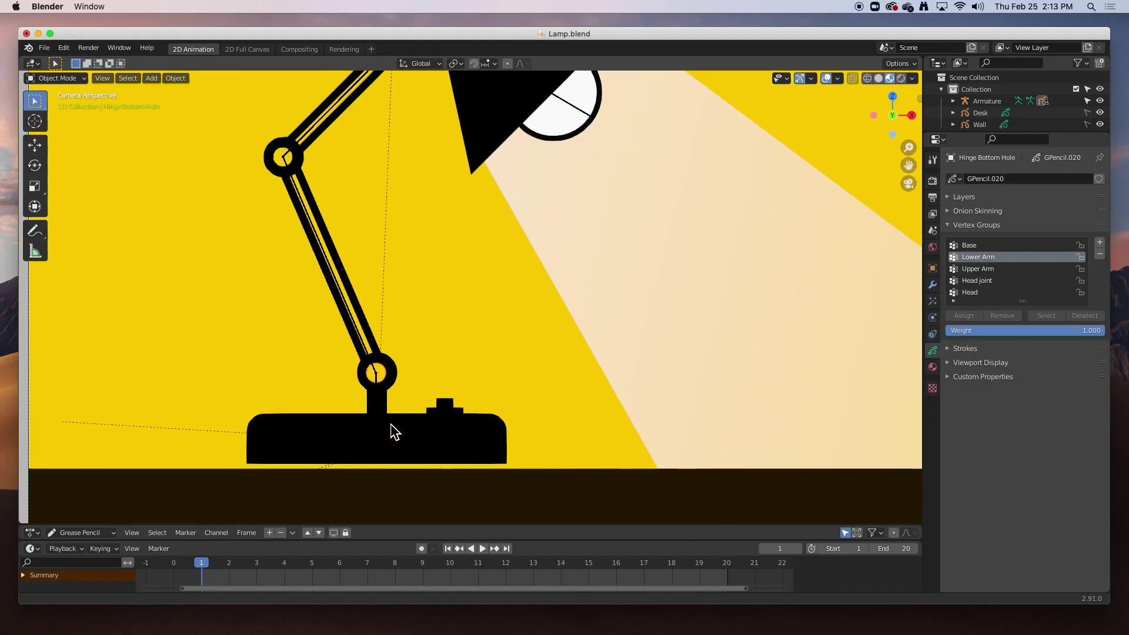
pyautogui.keyDown('shift'); pyautogui.moveTo(392, 432); pyautogui.dragTo(390, 370, button='middle'); pyautogui.keyUp('shift')
pyautogui.scroll(-3, 390, 370)
pyautogui.scroll(5, 391, 370)
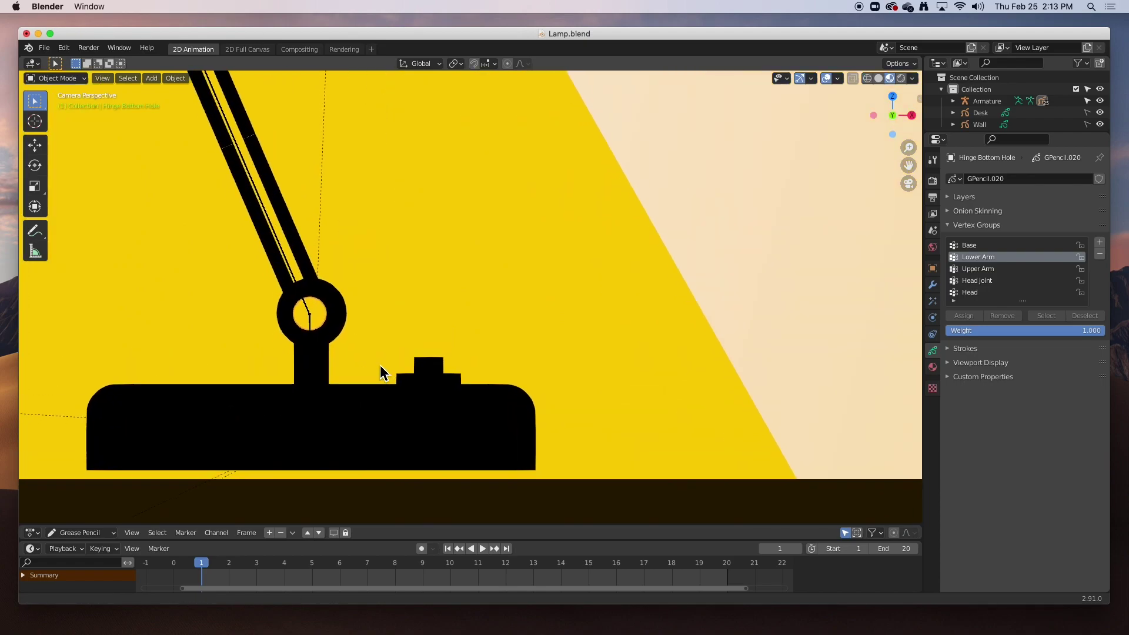
pyautogui.scroll(-3, 376, 377)
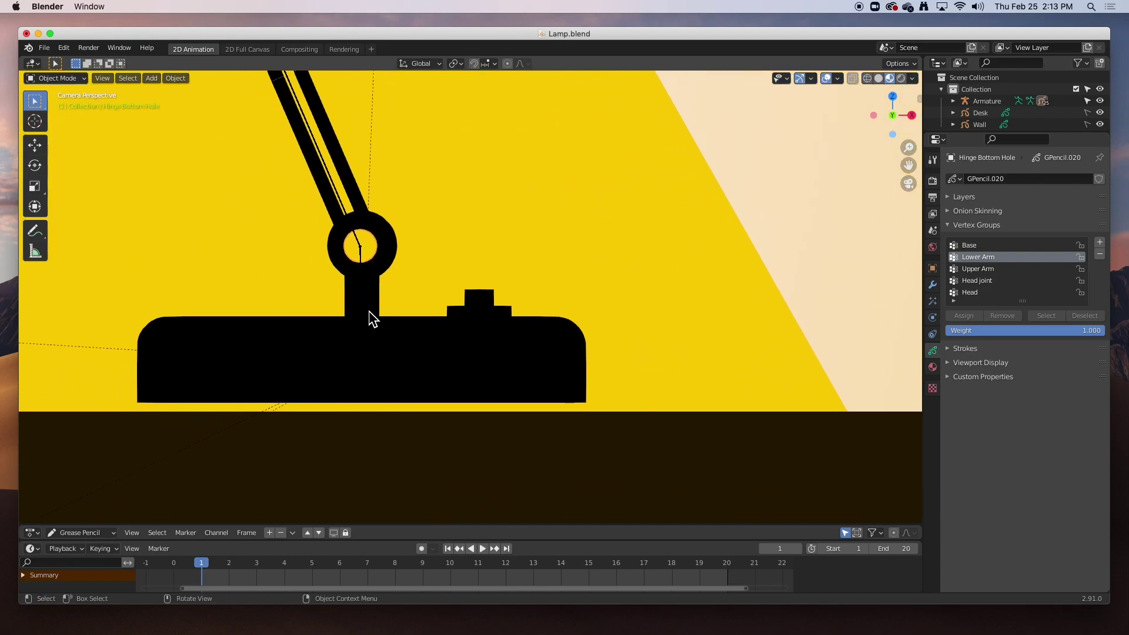
pyautogui.press('Tab')
pyautogui.press('Tab')
pyautogui.click(379, 303)
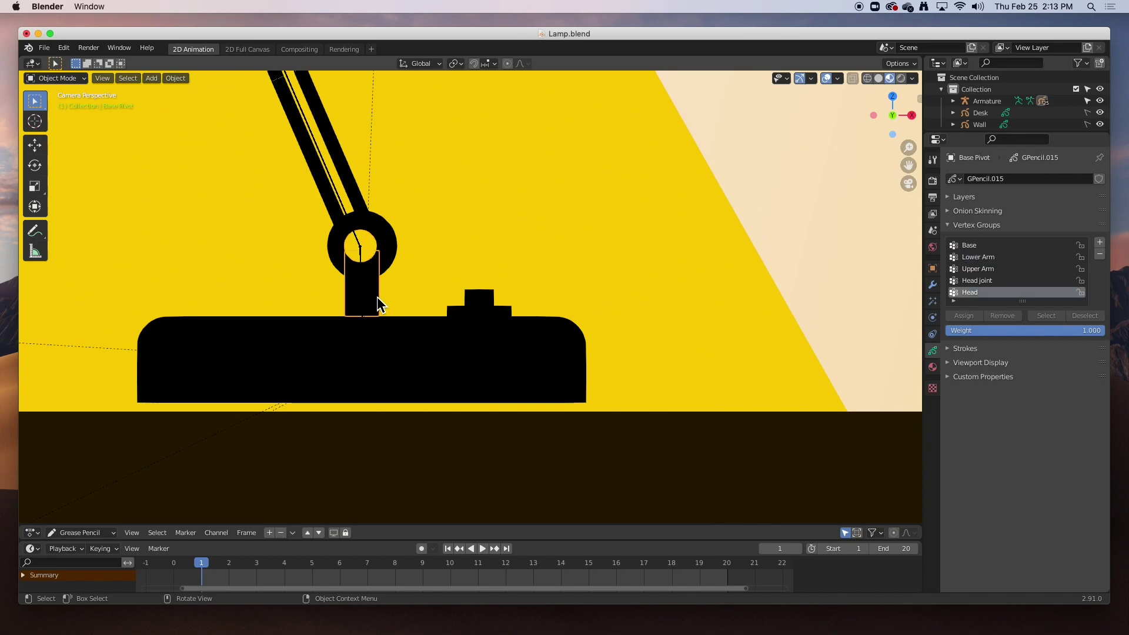
pyautogui.press('Tab')
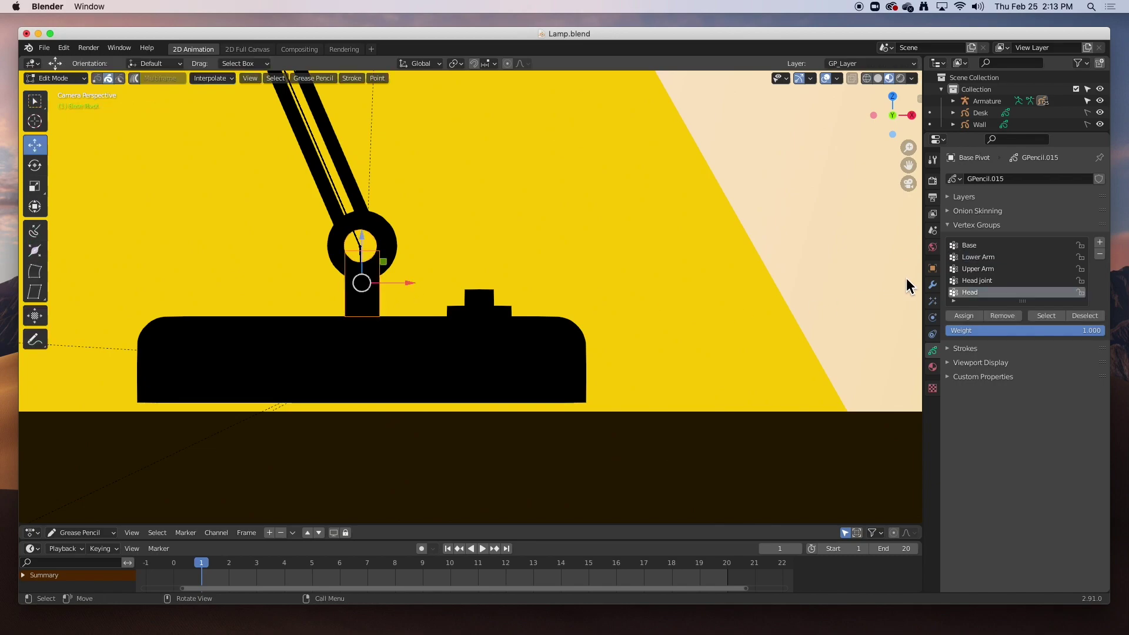
pyautogui.click(973, 246)
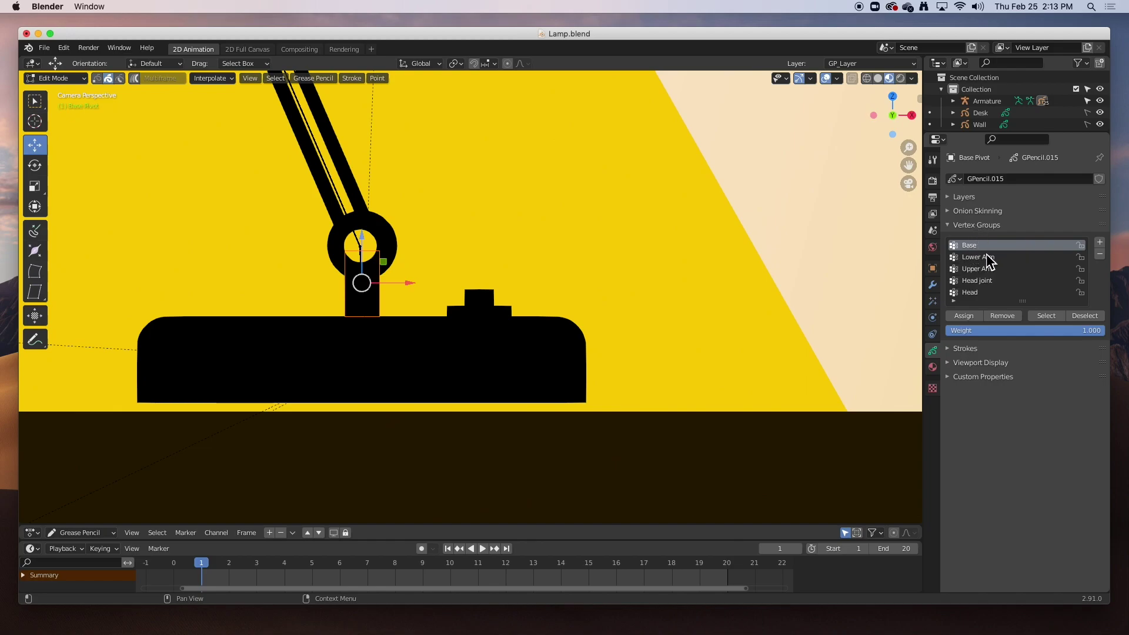
pyautogui.click(963, 317)
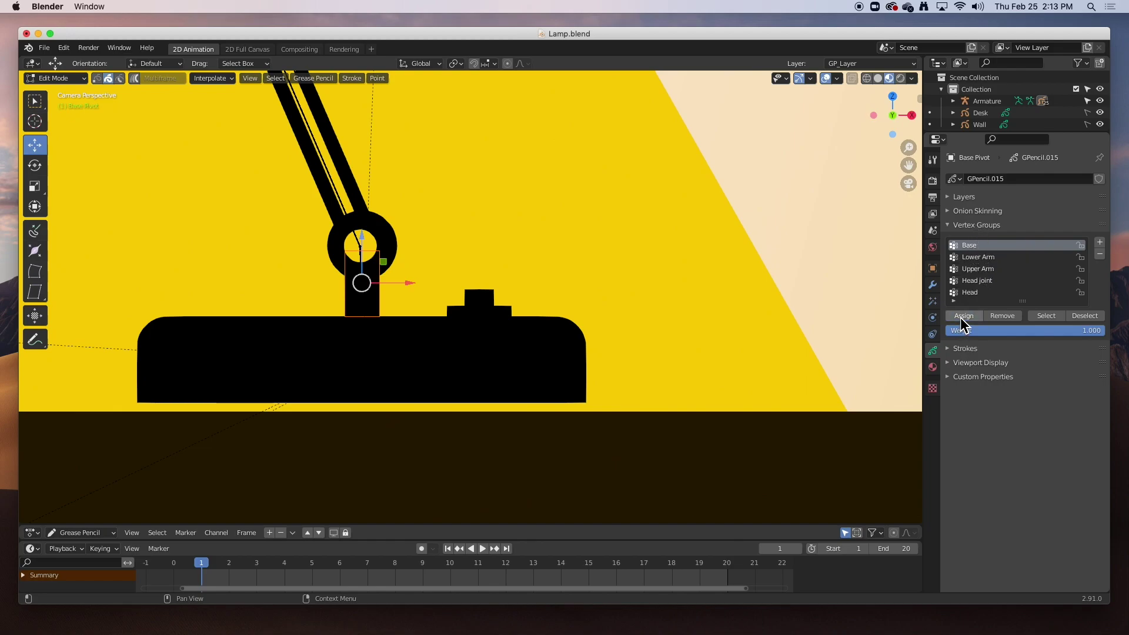
pyautogui.press('Tab')
# Step: Assign the lamp's Base stroke to its Base vertex group and return to Object Mode
pyautogui.click(404, 342)
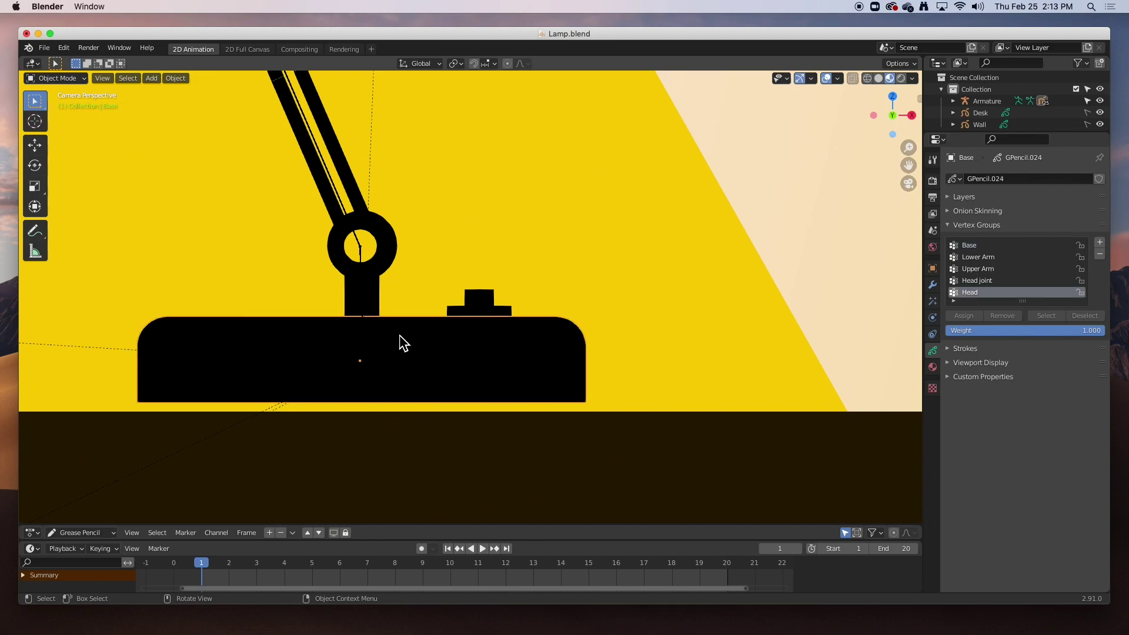
pyautogui.press('Tab')
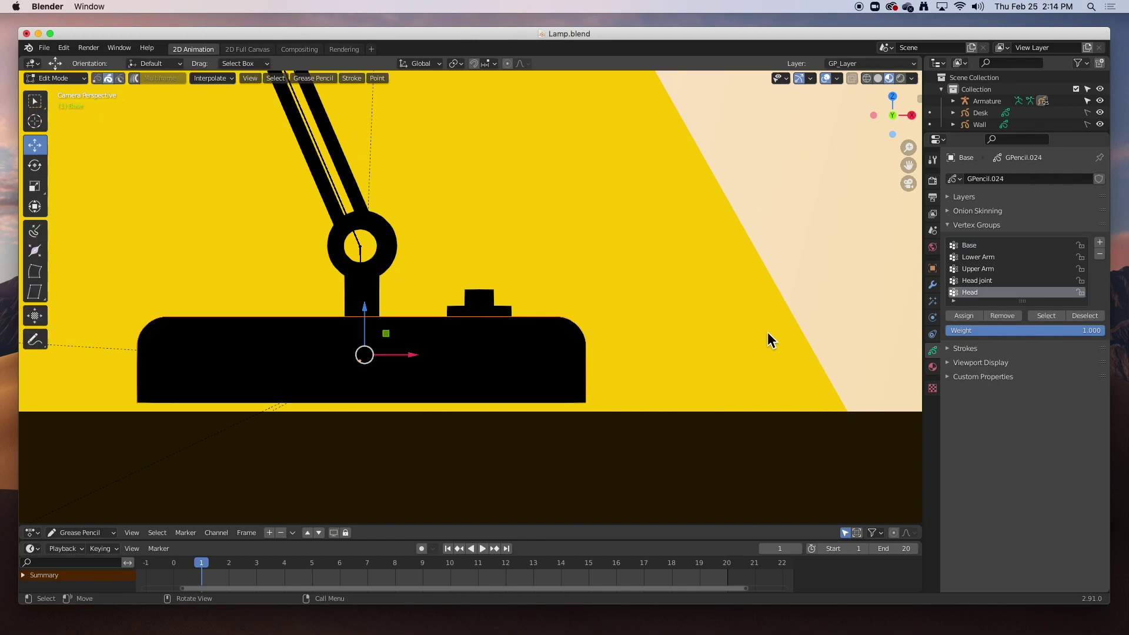
pyautogui.click(971, 246)
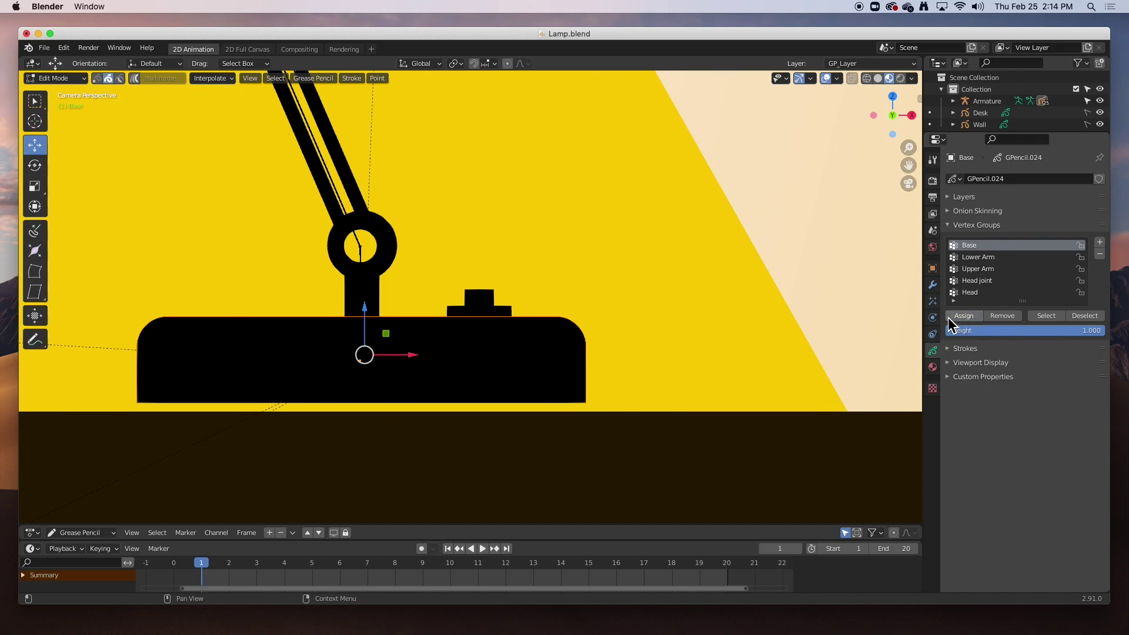
pyautogui.press('Tab')
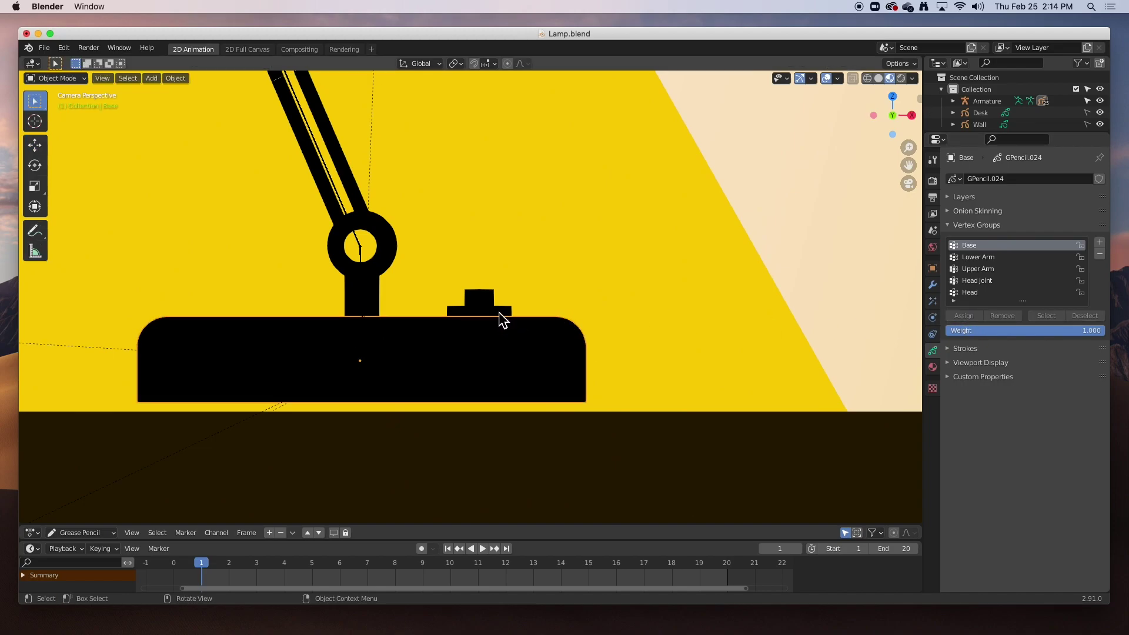
# Step: Assign the Switch stroke to its Base vertex group and return to Object Mode
pyautogui.click(501, 320)
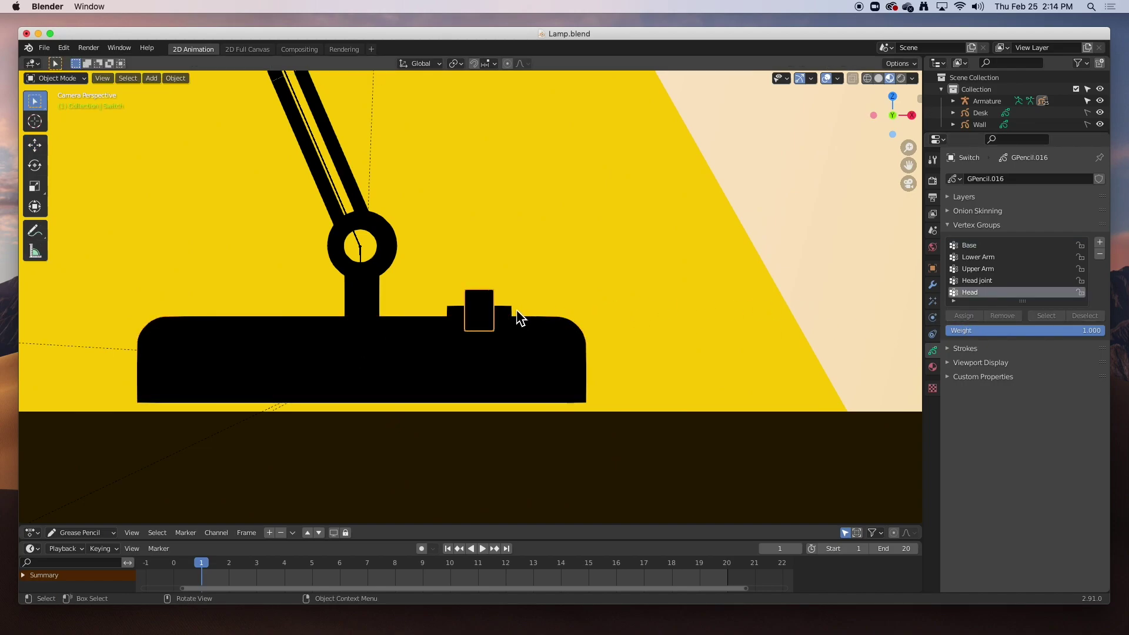
pyautogui.press('Tab')
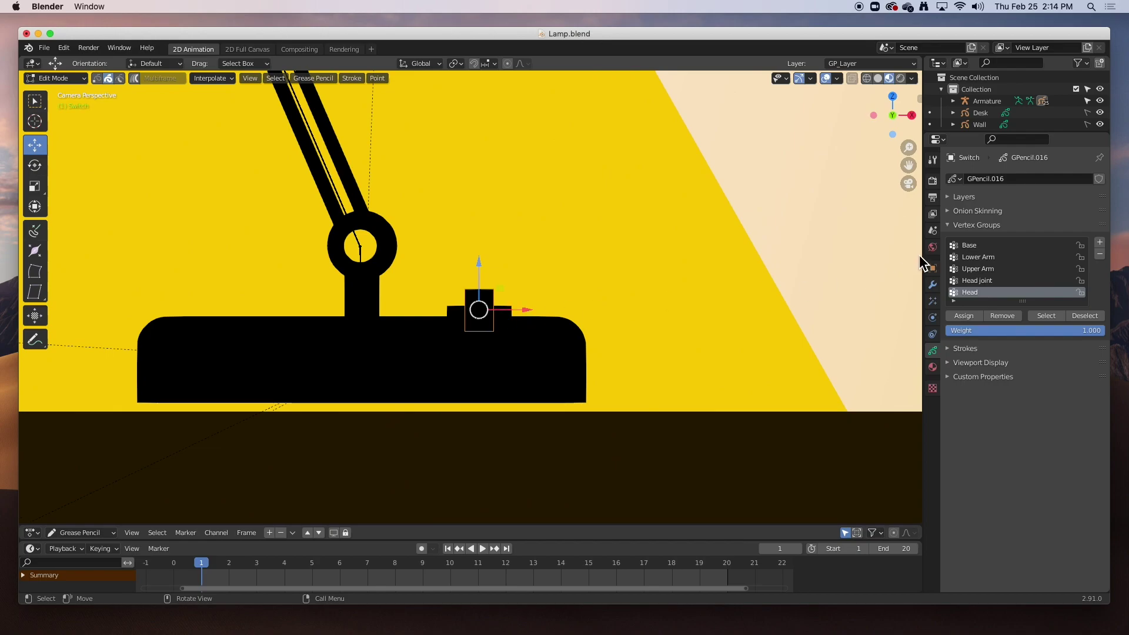
pyautogui.click(972, 245)
pyautogui.click(964, 316)
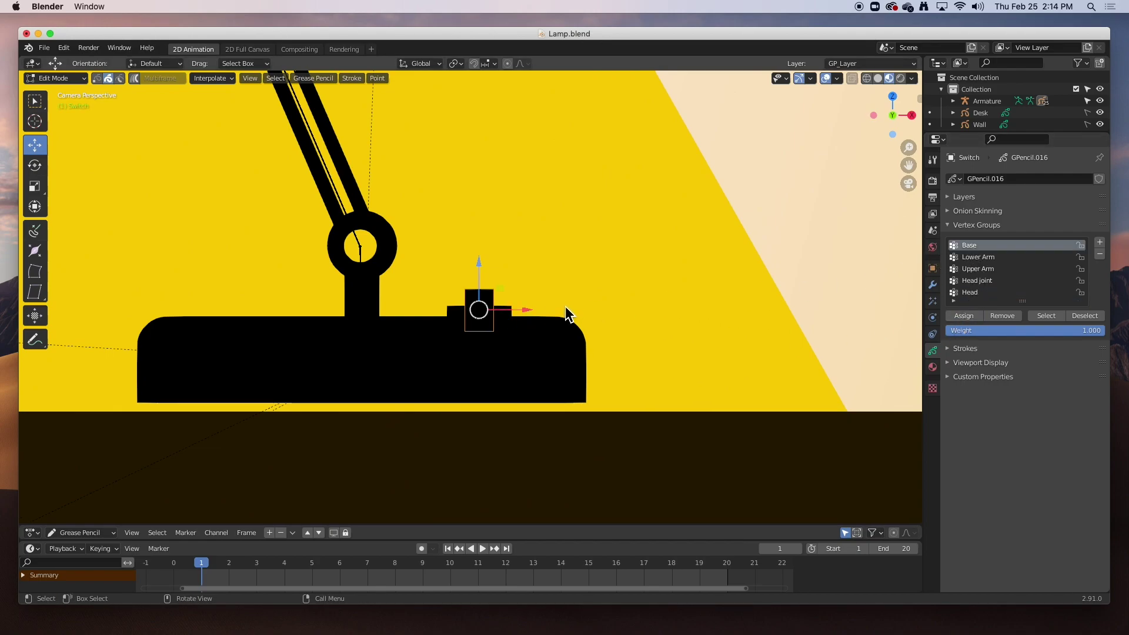
pyautogui.press('Tab')
# Step: Assign the Switch Base stroke to its Base vertex group and return to Object Mode
pyautogui.click(513, 311)
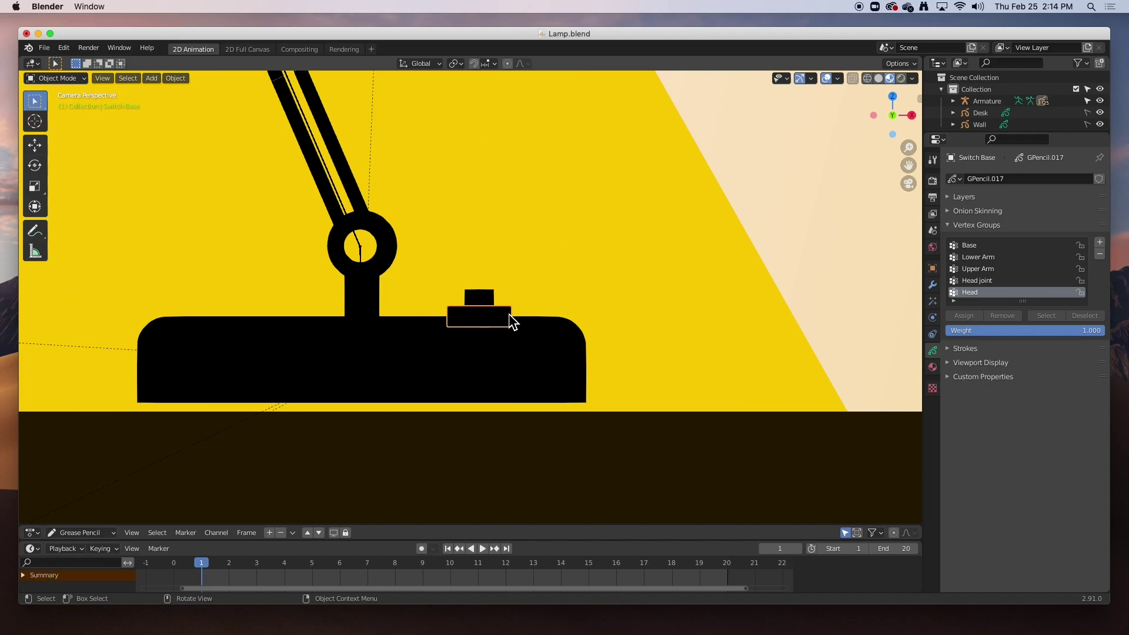
pyautogui.press('Tab')
pyautogui.click(970, 246)
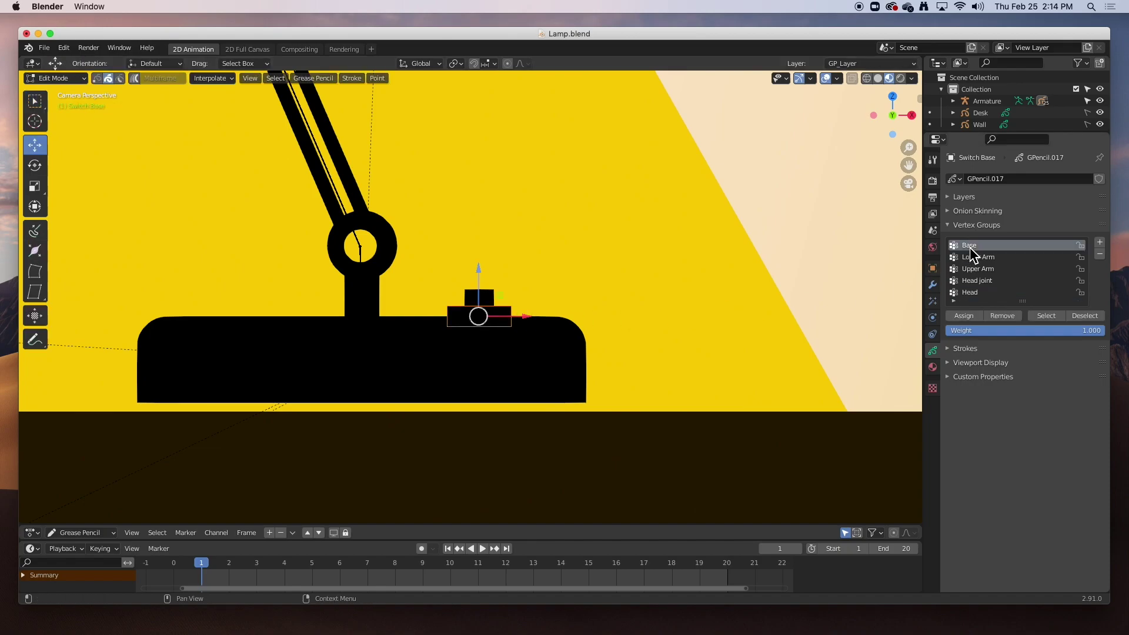
pyautogui.scroll(-5, 555, 283)
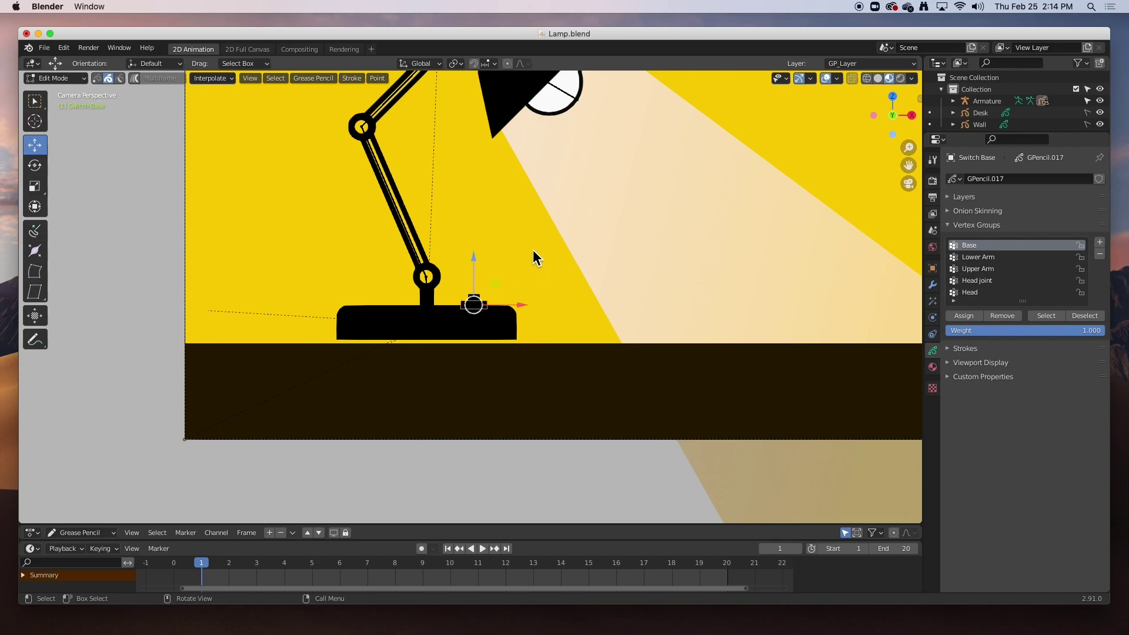
pyautogui.keyDown('shift'); pyautogui.moveTo(529, 257); pyautogui.dragTo(438, 378, button='middle'); pyautogui.keyUp('shift')
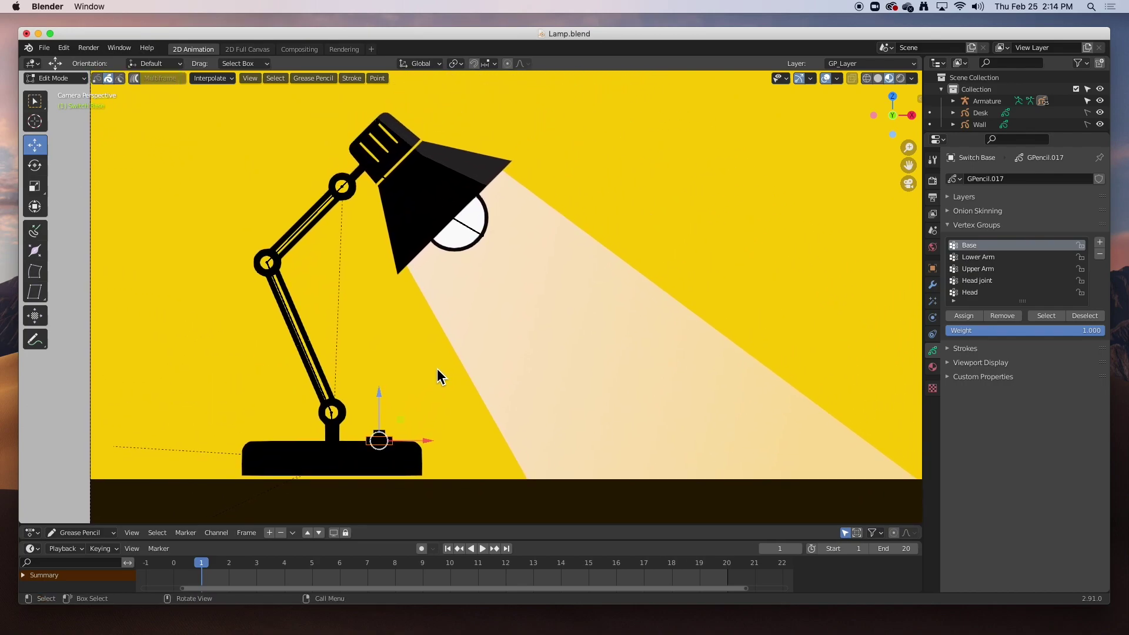
pyautogui.click(56, 78)
pyautogui.click(61, 92)
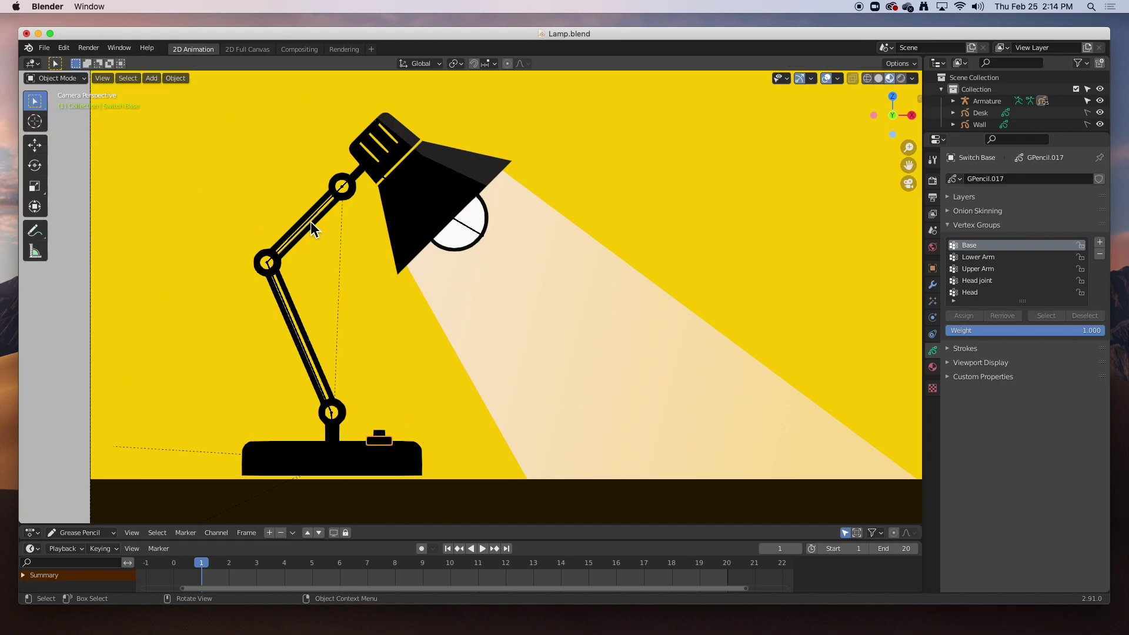
# Step: Select the lamp's armature and switch it to Pose Mode
pyautogui.click(311, 222)
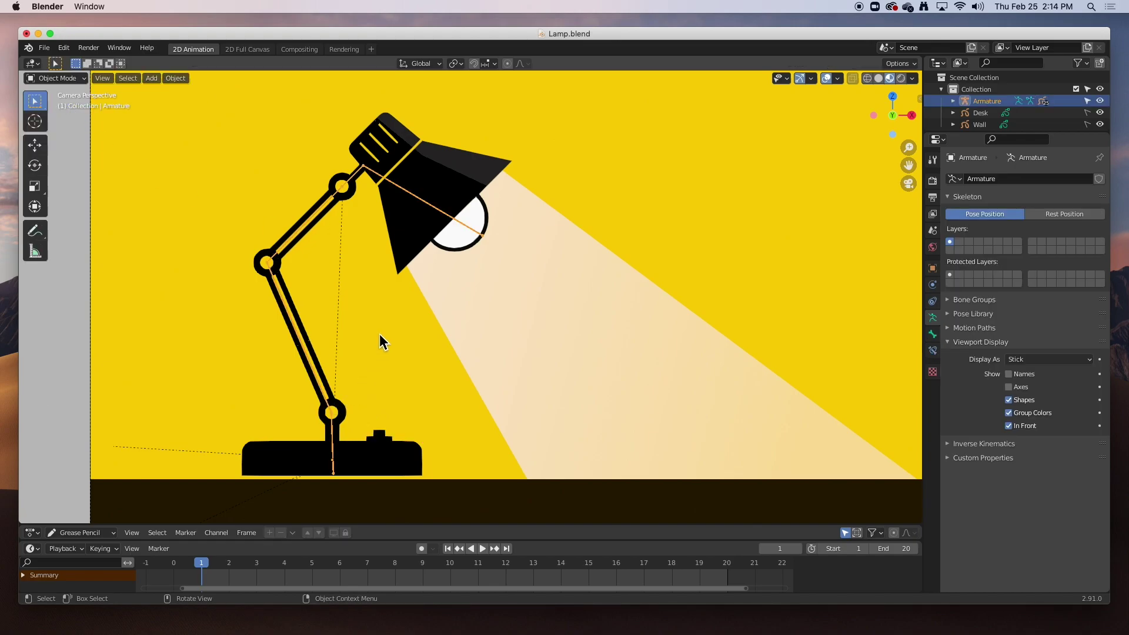
pyautogui.click(64, 83)
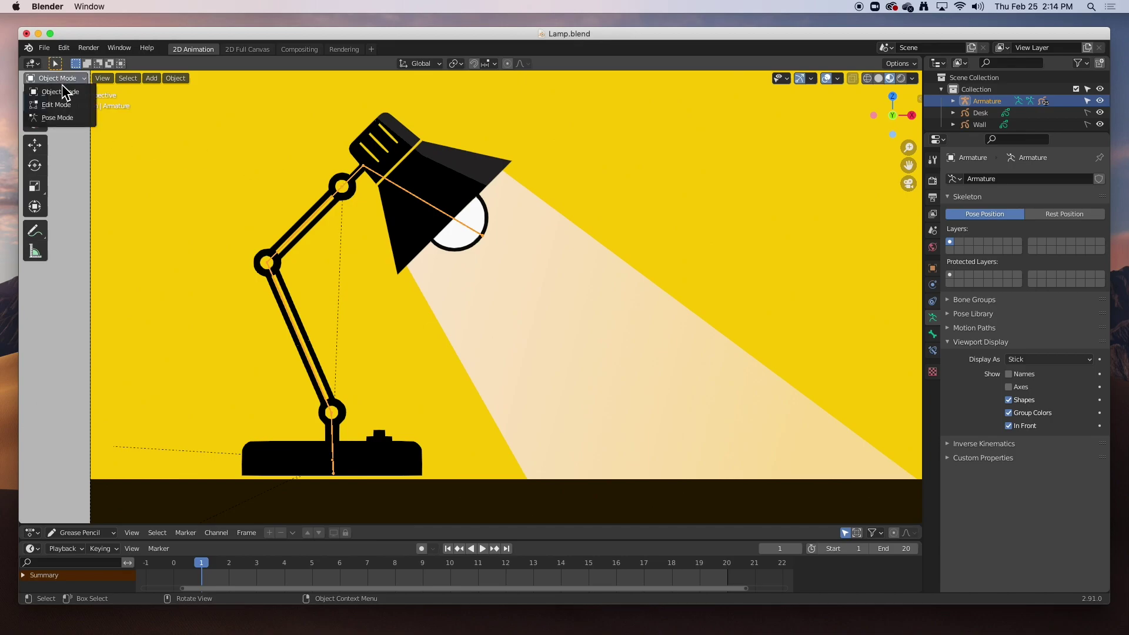
pyautogui.click(61, 119)
# Step: Test the Head and Upper Arm bones by rotating each around the Y axis and undoing each rotation
pyautogui.click(412, 201)
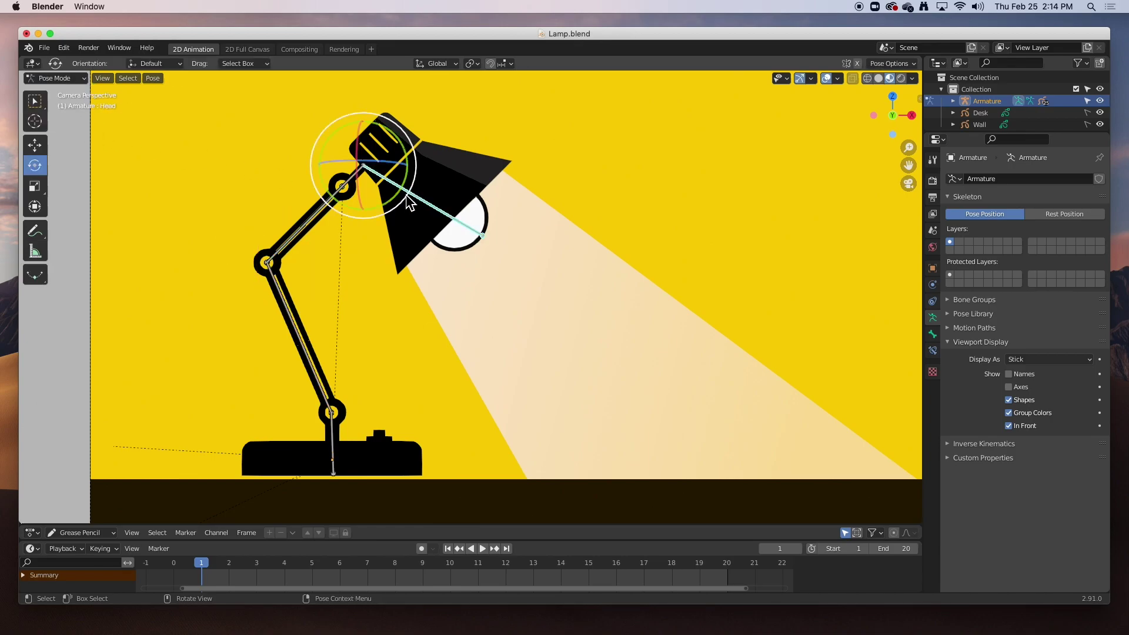
pyautogui.moveTo(395, 207); pyautogui.dragTo(518, 247)
pyautogui.hotkey('ctrl', 'z')
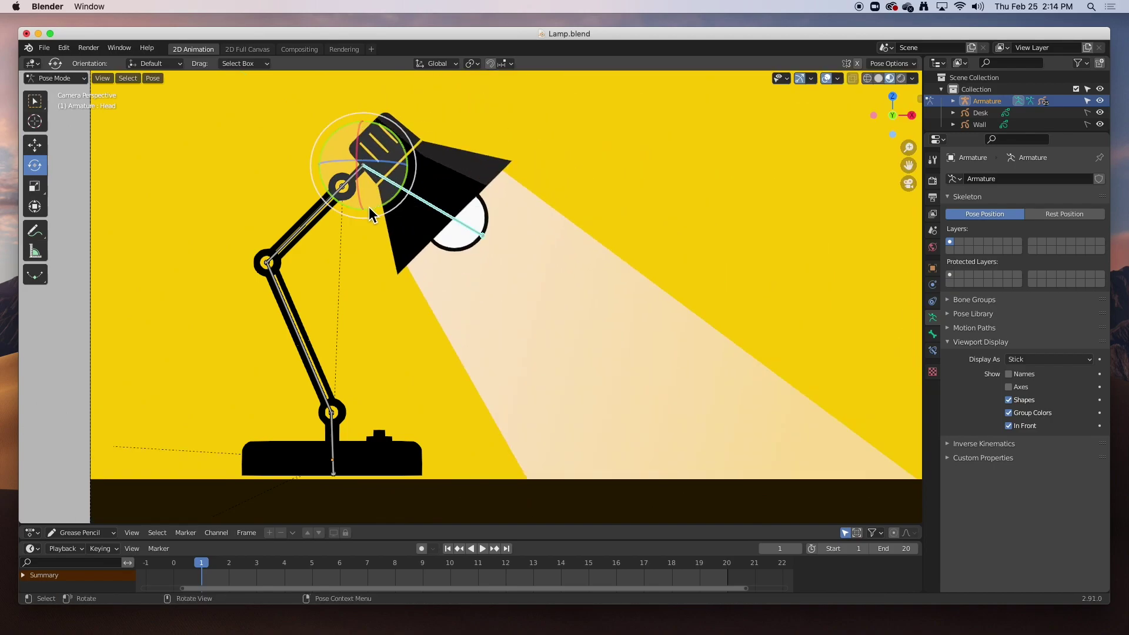
pyautogui.click(316, 217)
pyautogui.moveTo(308, 259)
pyautogui.mouseDown()
pyautogui.moveTo(284, 214)
pyautogui.moveTo(303, 246)
pyautogui.mouseUp()
pyautogui.hotkey('ctrl', 'z')
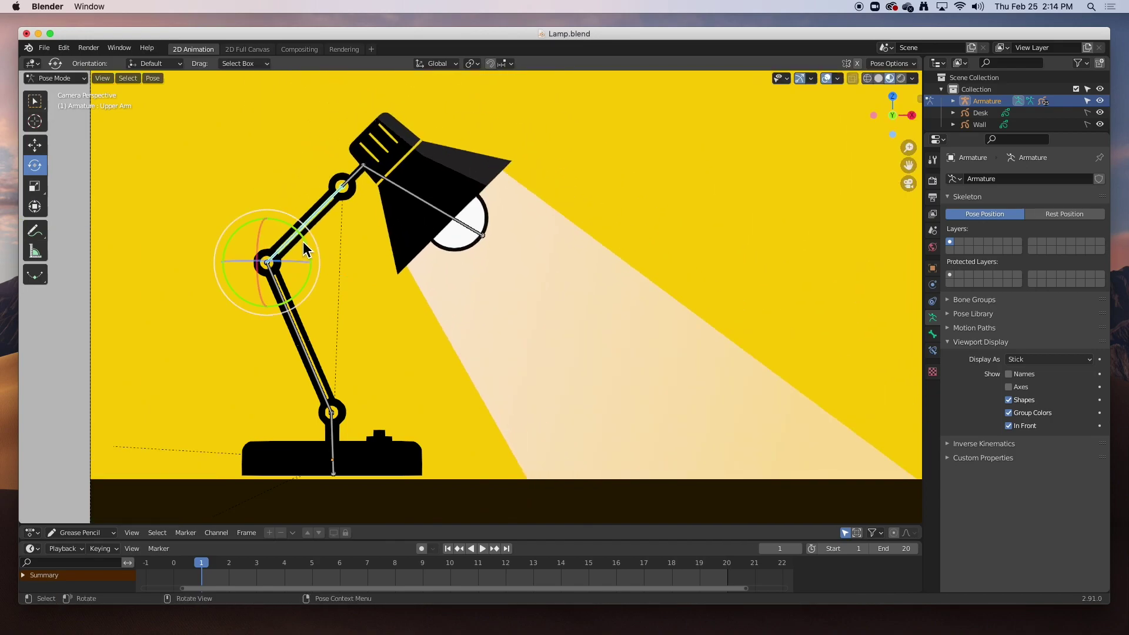
# Step: Test the Lower Arm and Base bones by rotating each around the Y axis and undoing each rotation
pyautogui.click(295, 322)
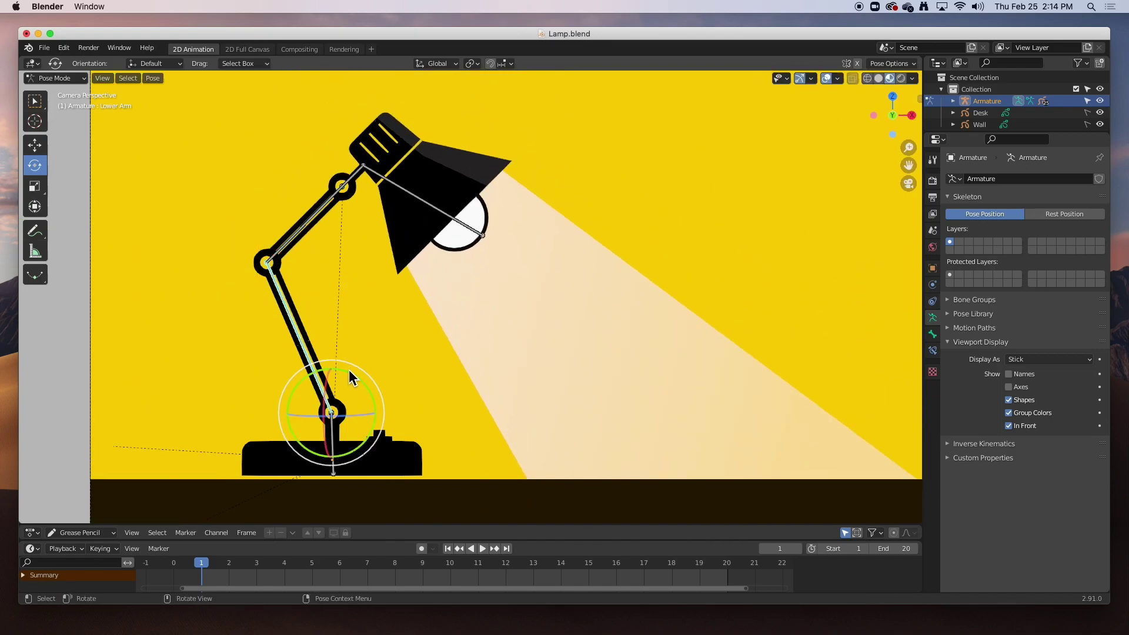
pyautogui.moveTo(353, 375)
pyautogui.mouseDown()
pyautogui.moveTo(313, 366)
pyautogui.moveTo(362, 393)
pyautogui.mouseUp()
pyautogui.hotkey('ctrl', 'z')
pyautogui.scroll(-5, 373, 389)
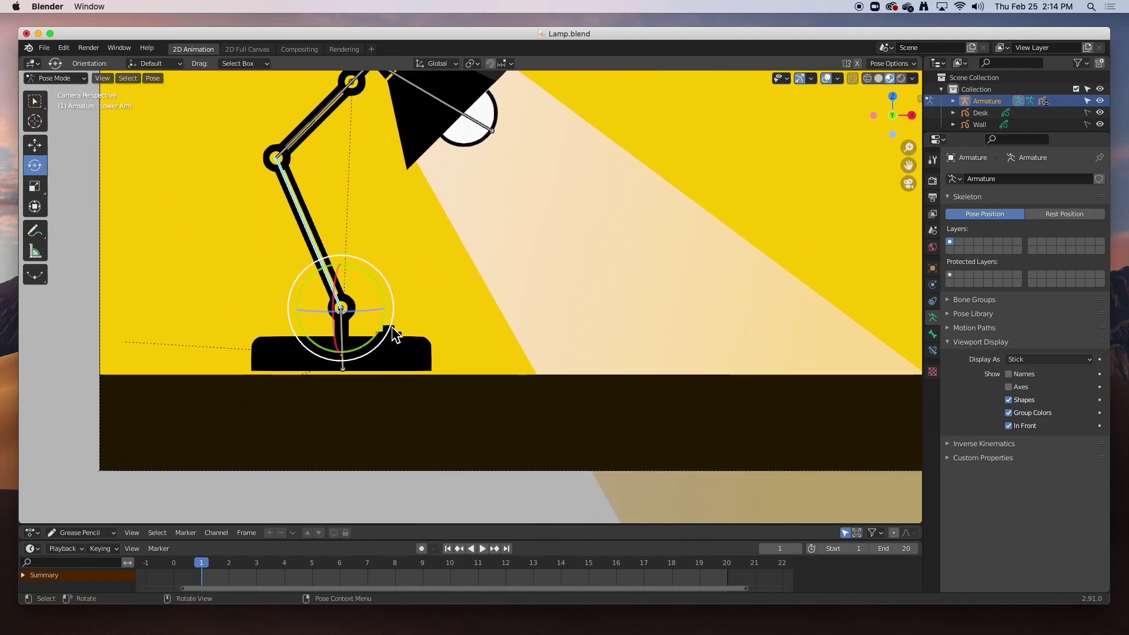
pyautogui.click(343, 336)
pyautogui.moveTo(370, 337)
pyautogui.mouseDown()
pyautogui.moveTo(338, 314)
pyautogui.moveTo(369, 338)
pyautogui.moveTo(385, 376)
pyautogui.moveTo(376, 348)
pyautogui.mouseUp()
pyautogui.hotkey('ctrl', 'z')
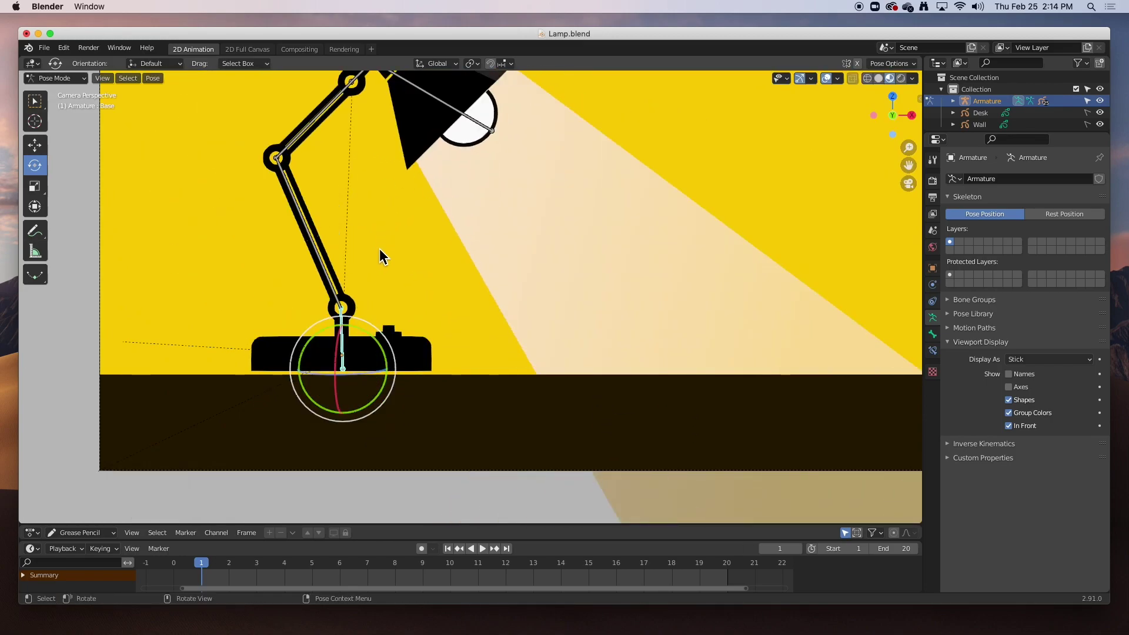
# Step: Move the Base bone about 0.44 m along X and -0.027 m along Z, plus another -0.027 m along Z
pyautogui.click(34, 145)
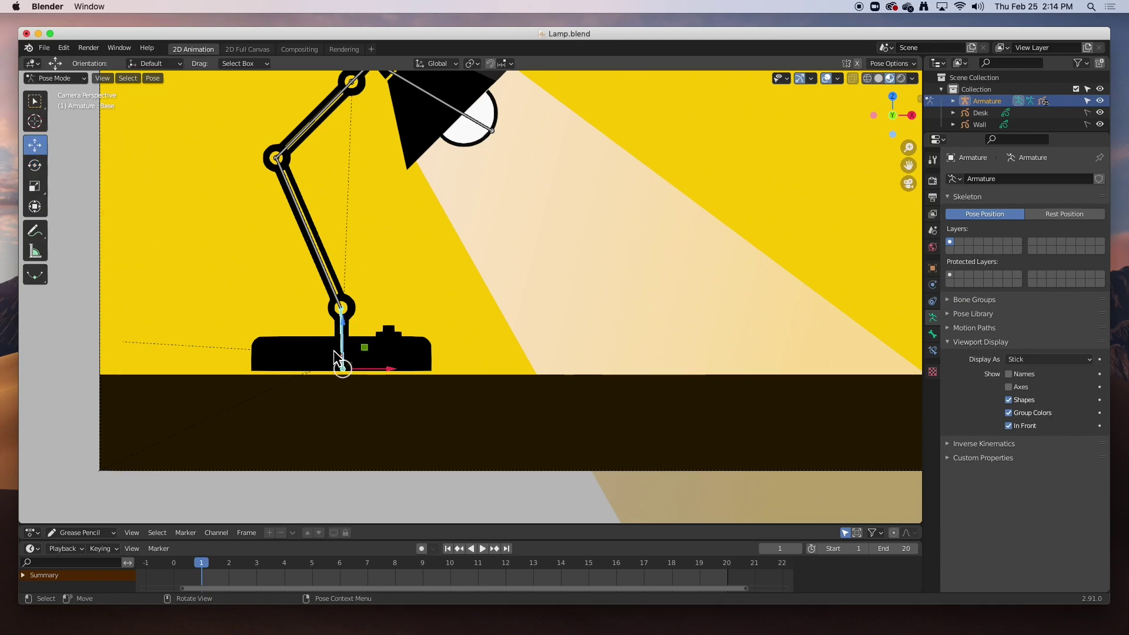
pyautogui.moveTo(343, 370); pyautogui.dragTo(391, 373)
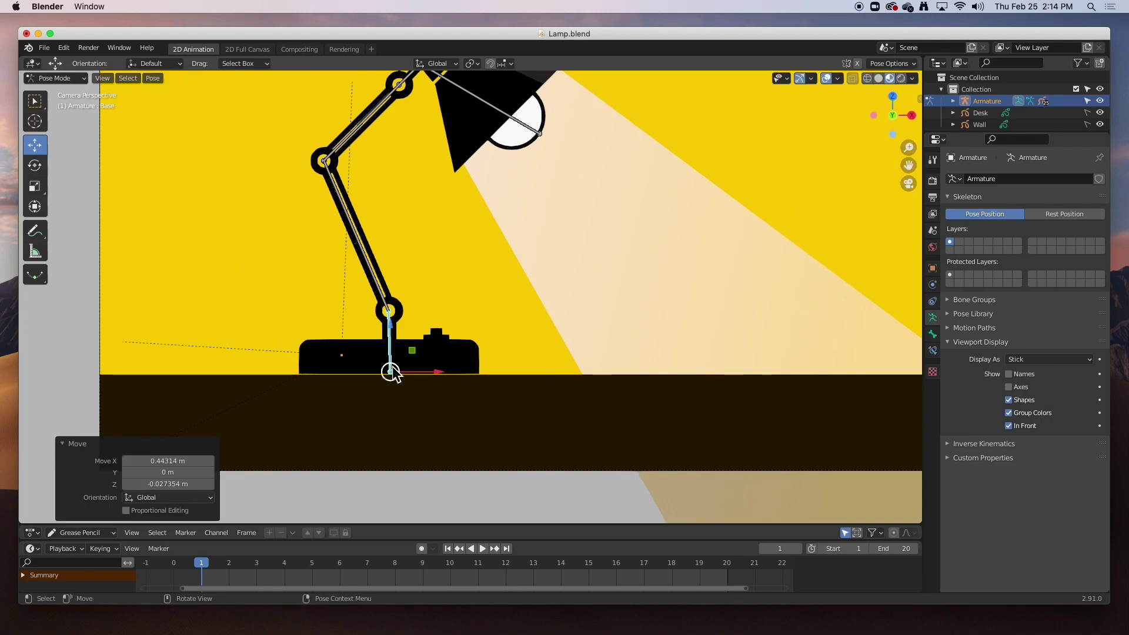
pyautogui.moveTo(390, 332); pyautogui.dragTo(390, 334)
pyautogui.scroll(-2, 389, 334)
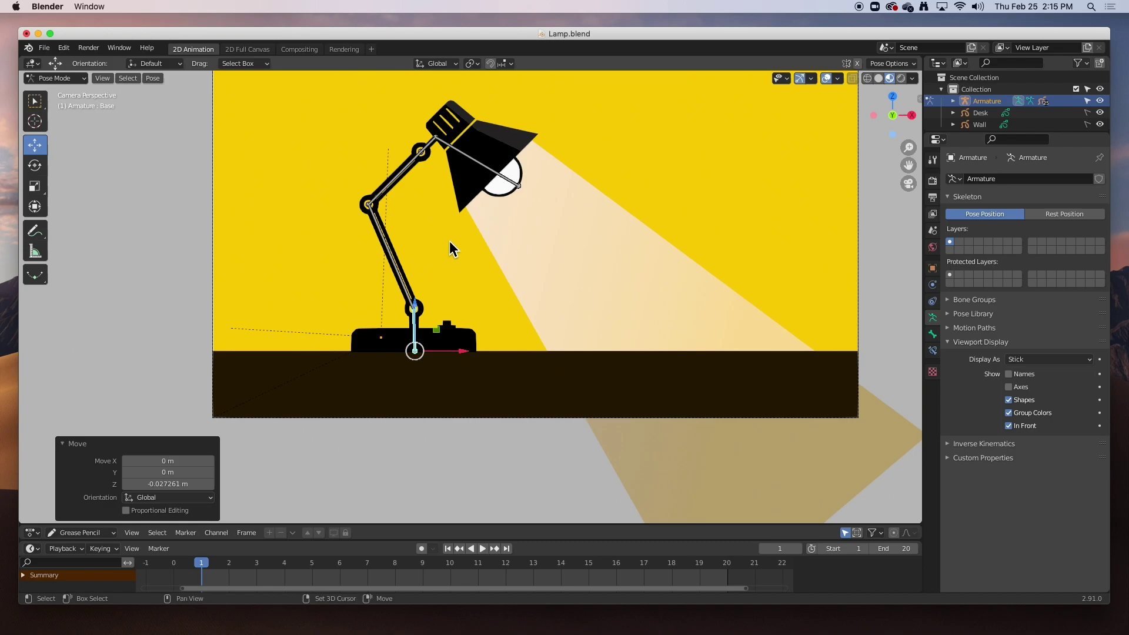
# Step: Reposition the camera view and enlarge the timeline area by shrinking the dope sheet above it
pyautogui.keyDown('shift'); pyautogui.moveTo(453, 241); pyautogui.dragTo(412, 283, button='middle'); pyautogui.keyUp('shift')
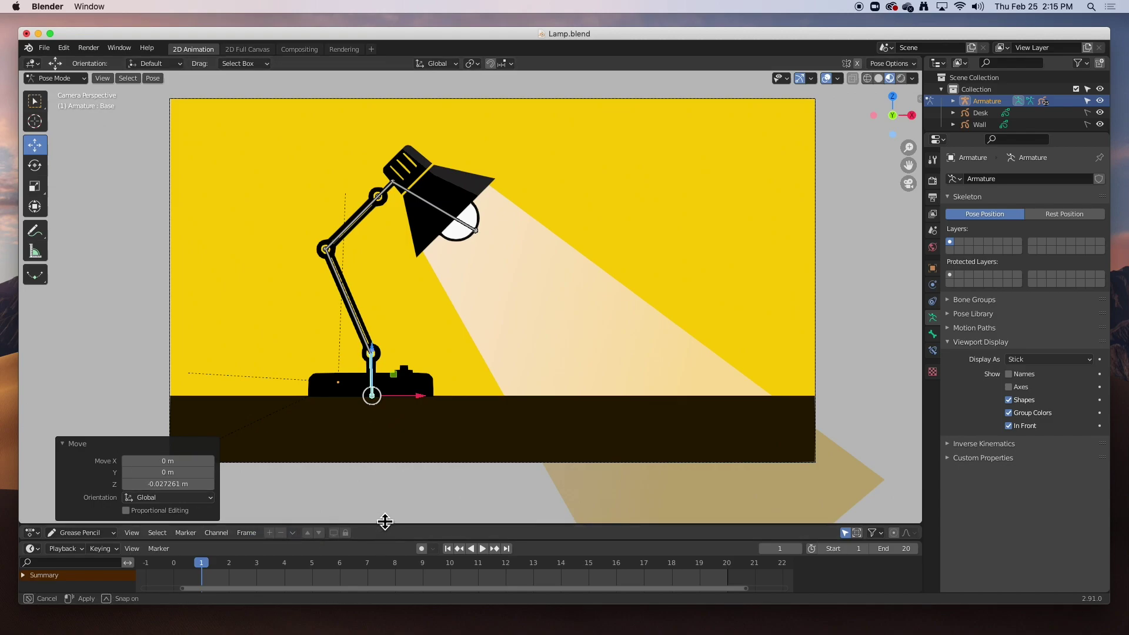
pyautogui.moveTo(383, 525); pyautogui.dragTo(385, 495)
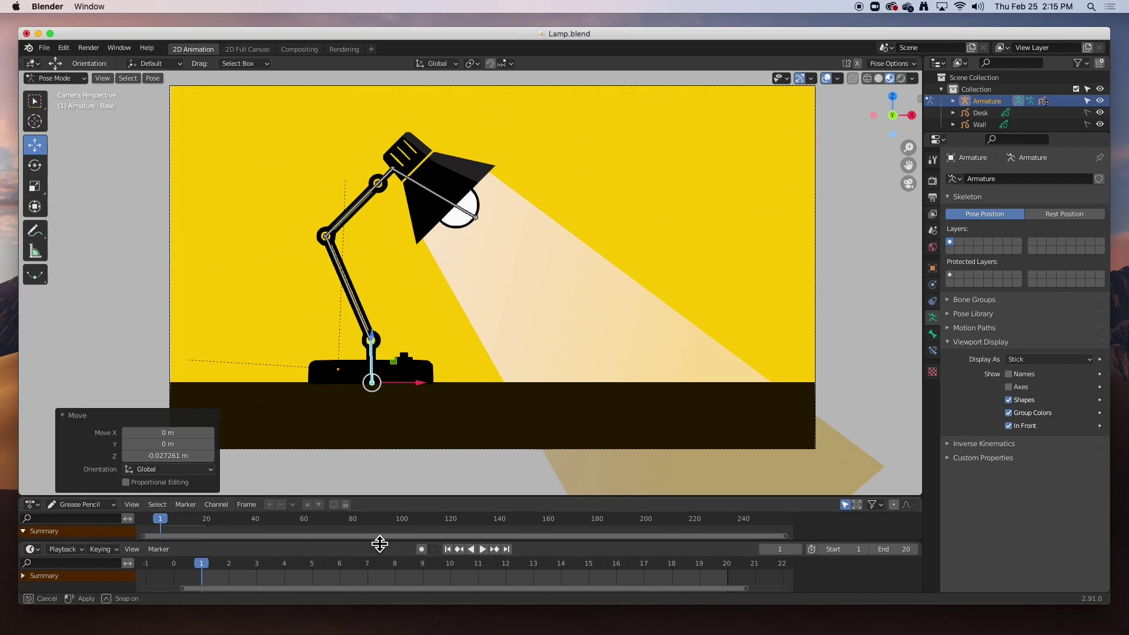
pyautogui.moveTo(379, 541); pyautogui.dragTo(382, 513)
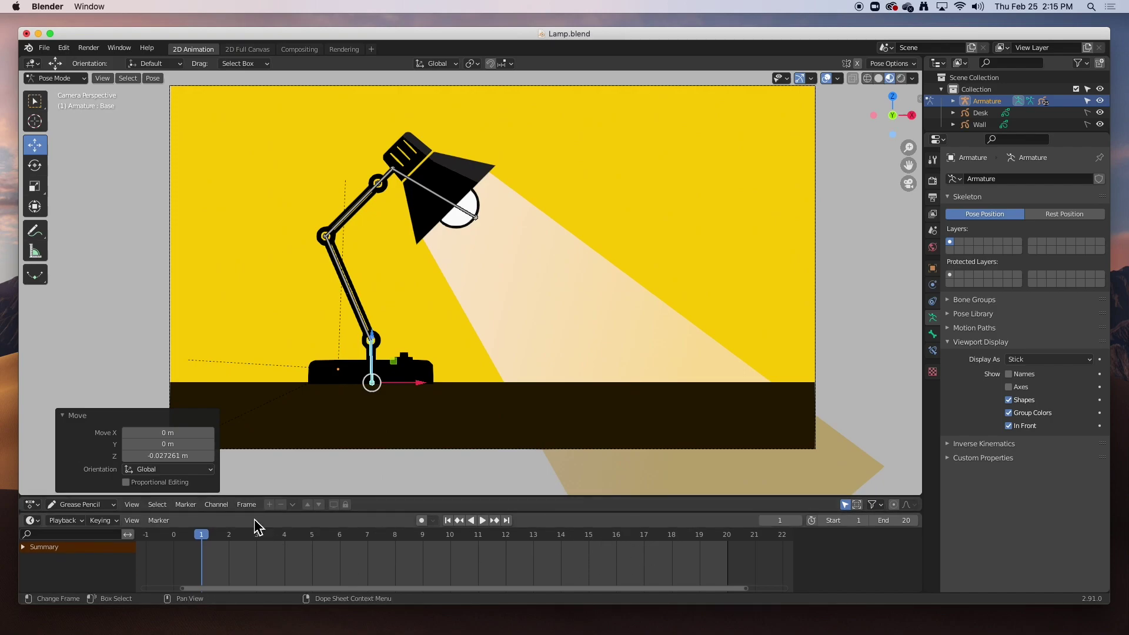
# Step: Insert a Location & Rotation keyframe for all four lamp bones at frame 1 and turn on auto keying
pyautogui.click(354, 302)
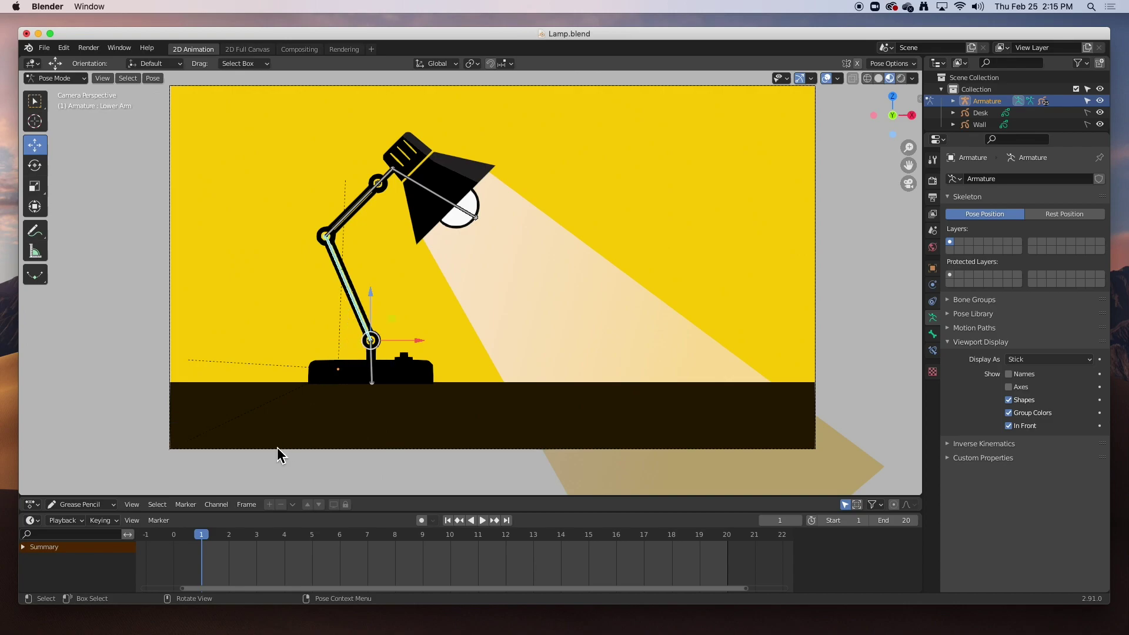
pyautogui.moveTo(500, 131); pyautogui.dragTo(258, 435)
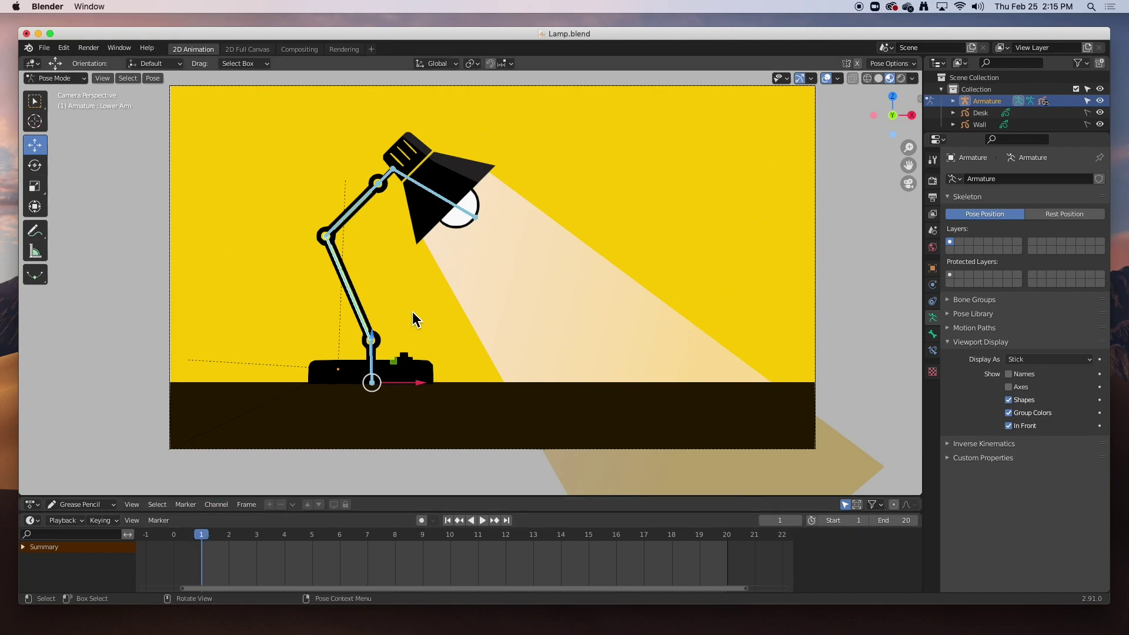
pyautogui.press('i')
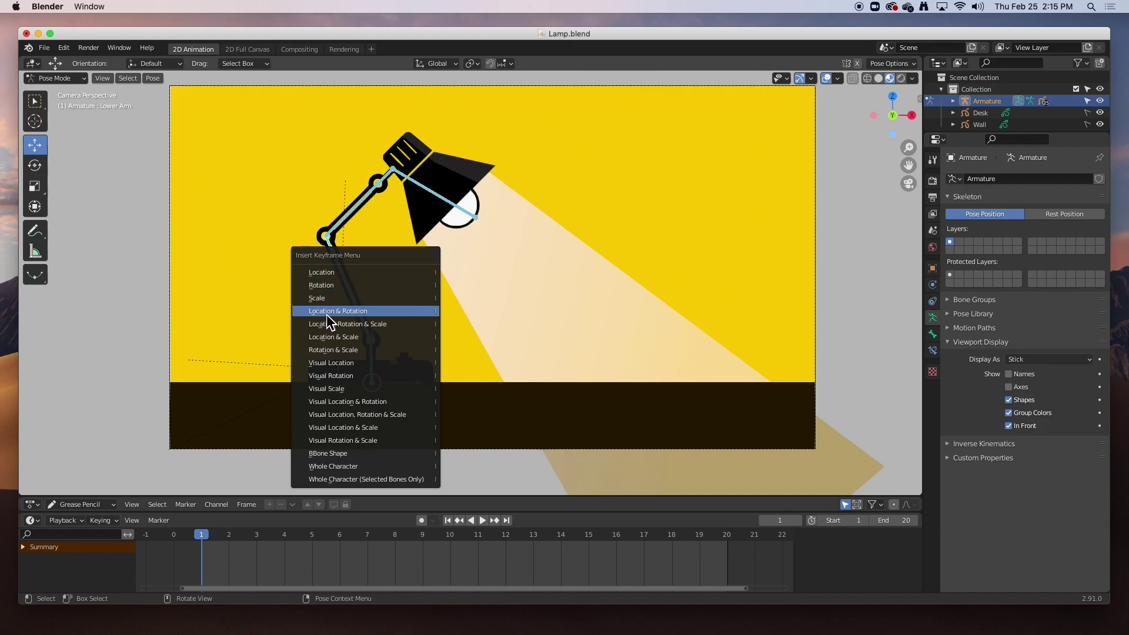
pyautogui.click(351, 312)
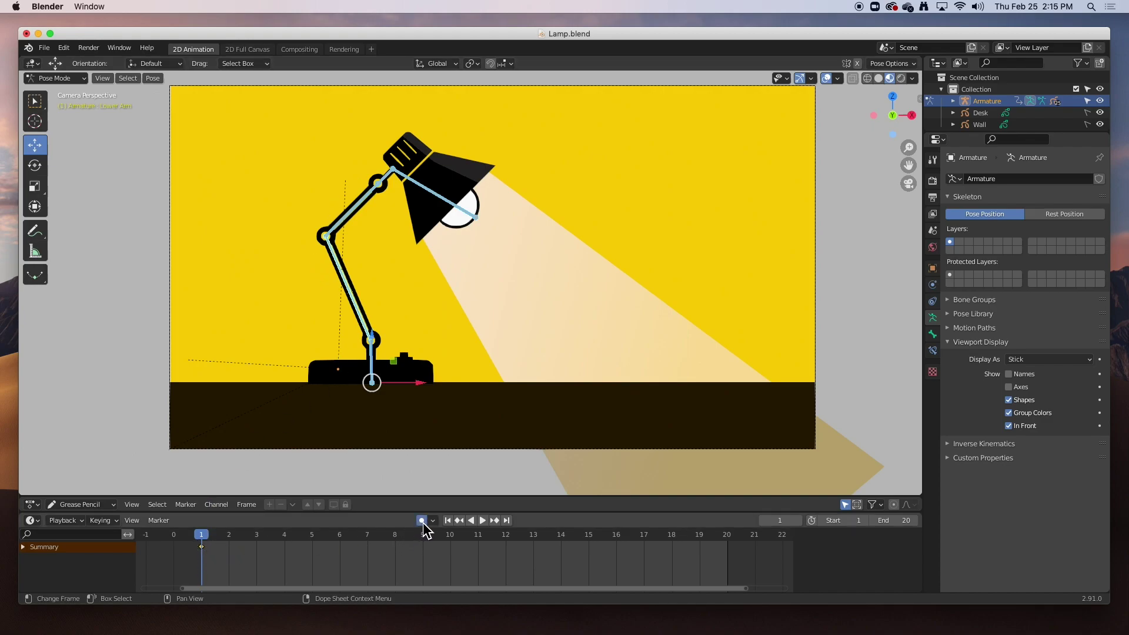
# Step: At frame 5, crouch the lamp by rotating around Y the Lower Arm -60.7°, the Upper Arm forward, and the Head -37.1°
pyautogui.press('space')
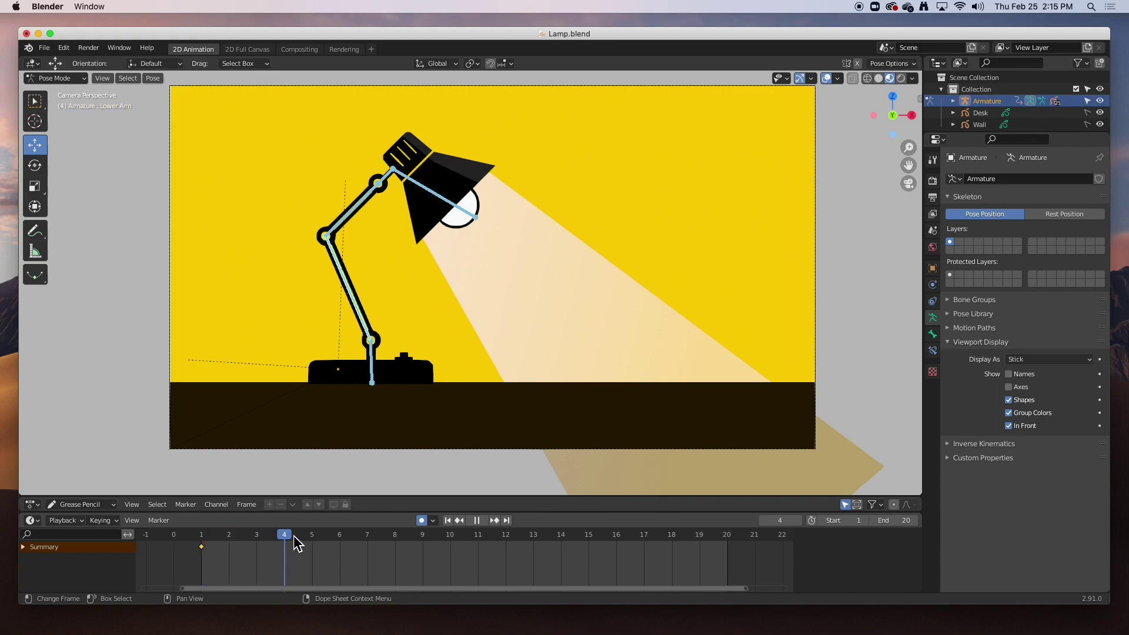
pyautogui.press('space')
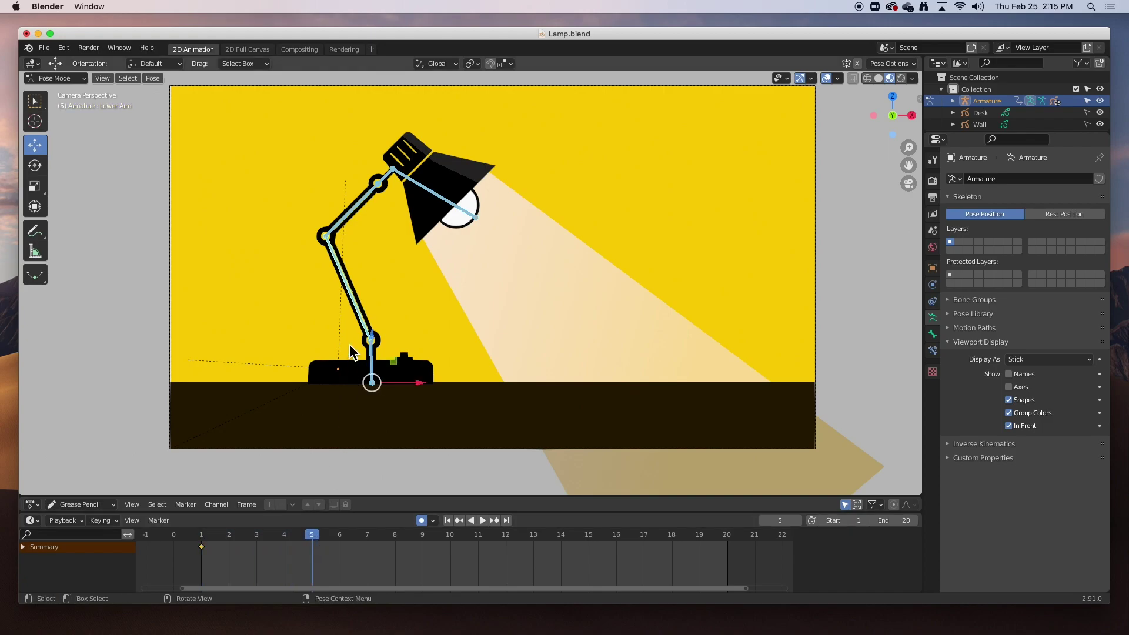
pyautogui.click(350, 300)
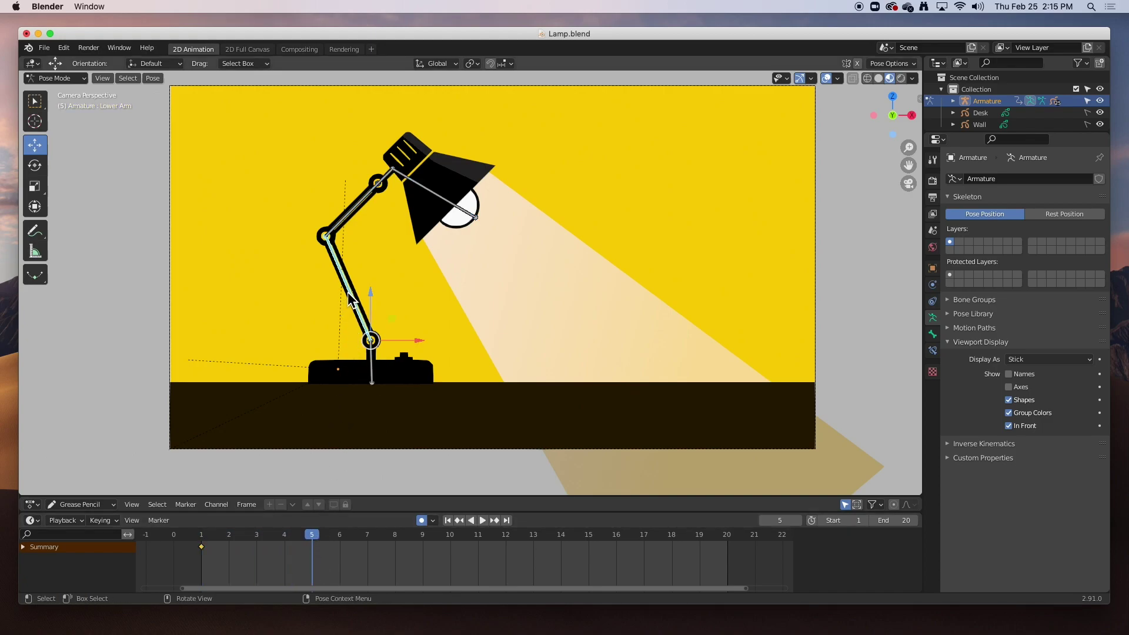
pyautogui.click(35, 165)
pyautogui.moveTo(329, 312); pyautogui.dragTo(294, 350)
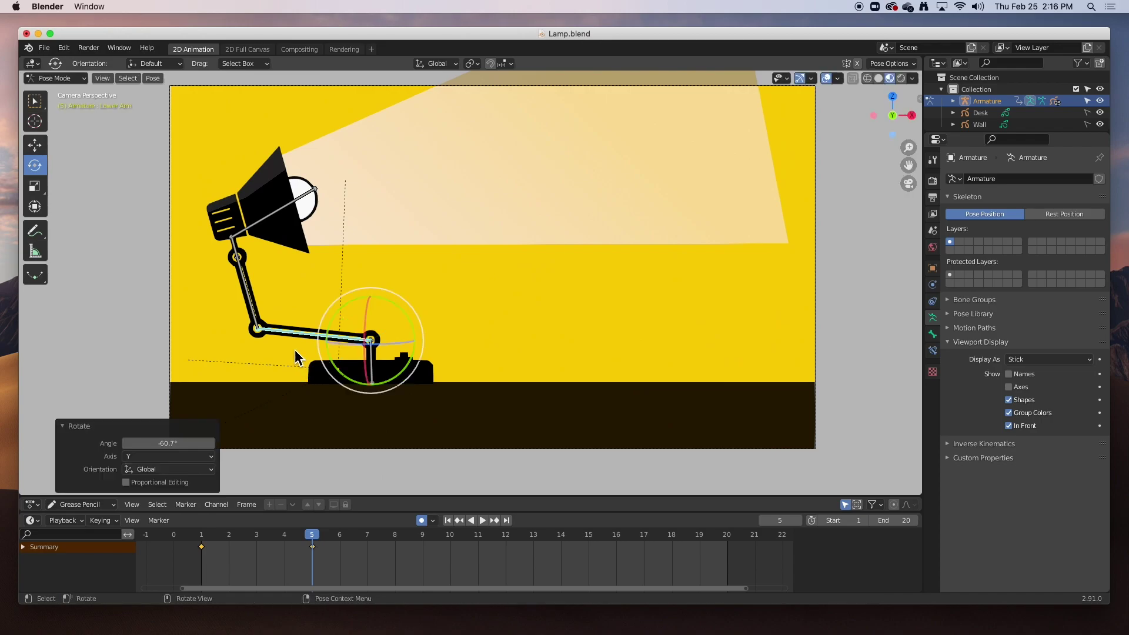
pyautogui.click(248, 292)
pyautogui.moveTo(248, 292); pyautogui.dragTo(347, 288)
pyautogui.click(371, 316)
# Step: At frame 10, rotate the Lower Arm, Upper Arm and Head bones to stretch the lamp upward and forward
pyautogui.press('space')
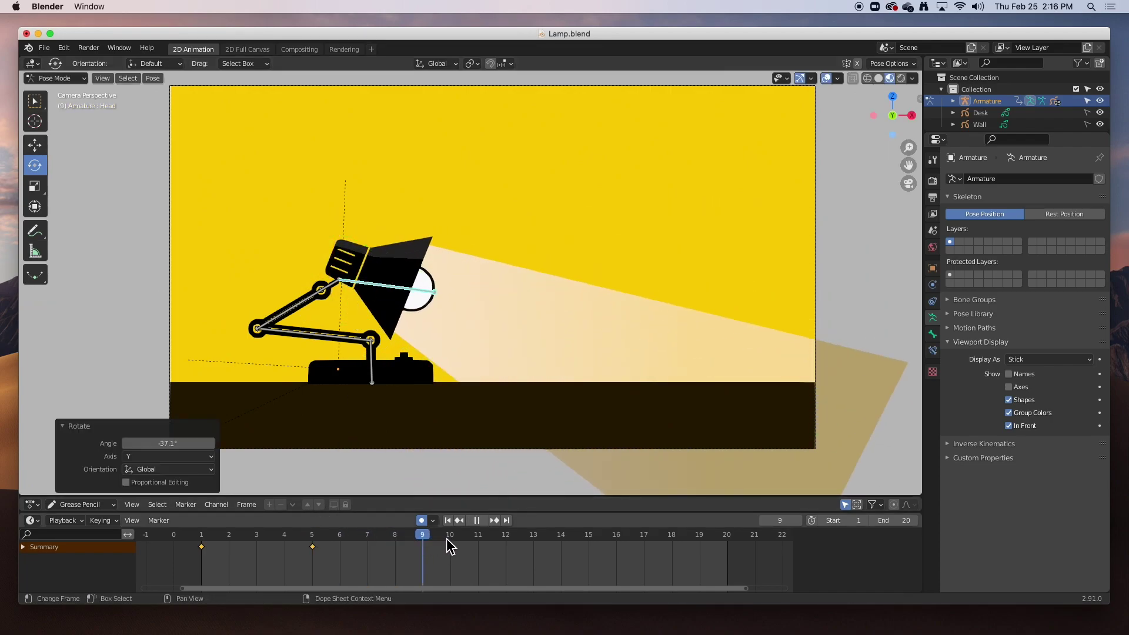
pyautogui.press('space')
pyautogui.click(304, 336)
pyautogui.moveTo(338, 318); pyautogui.dragTo(513, 154)
pyautogui.click(436, 314)
pyautogui.click(495, 159)
pyautogui.press('super+z')
# Step: At frame 15, rotate the Lower Arm and Upper Arm to fold the lamp back, and the Head 20.6° around Y
pyautogui.moveTo(452, 544); pyautogui.dragTo(590, 536)
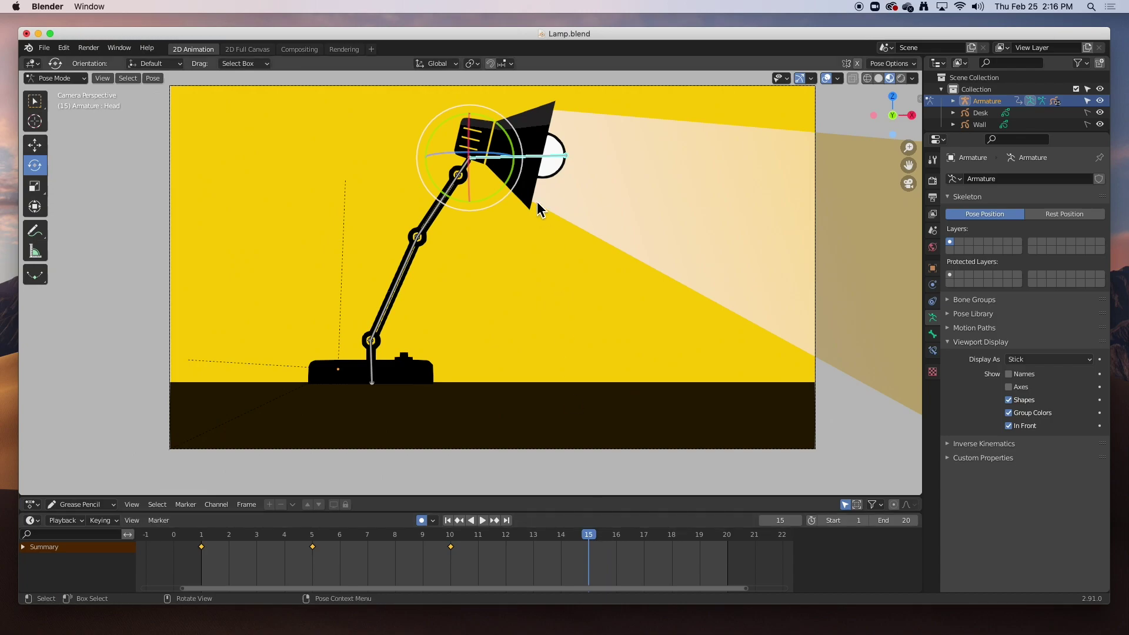
pyautogui.click(408, 266)
pyautogui.moveTo(394, 306); pyautogui.dragTo(422, 233)
pyautogui.click(300, 218)
pyautogui.click(435, 216)
# Step: At frame 20, rotate the Head bone -26° around the Y axis, and play back the animation
pyautogui.press('space')
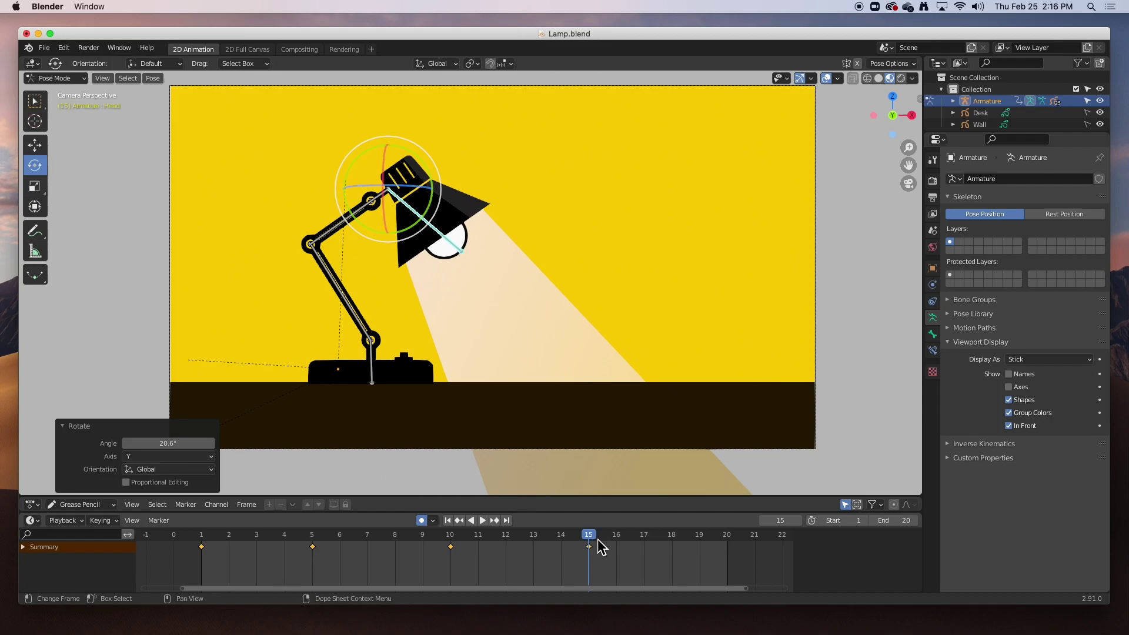
pyautogui.press('space')
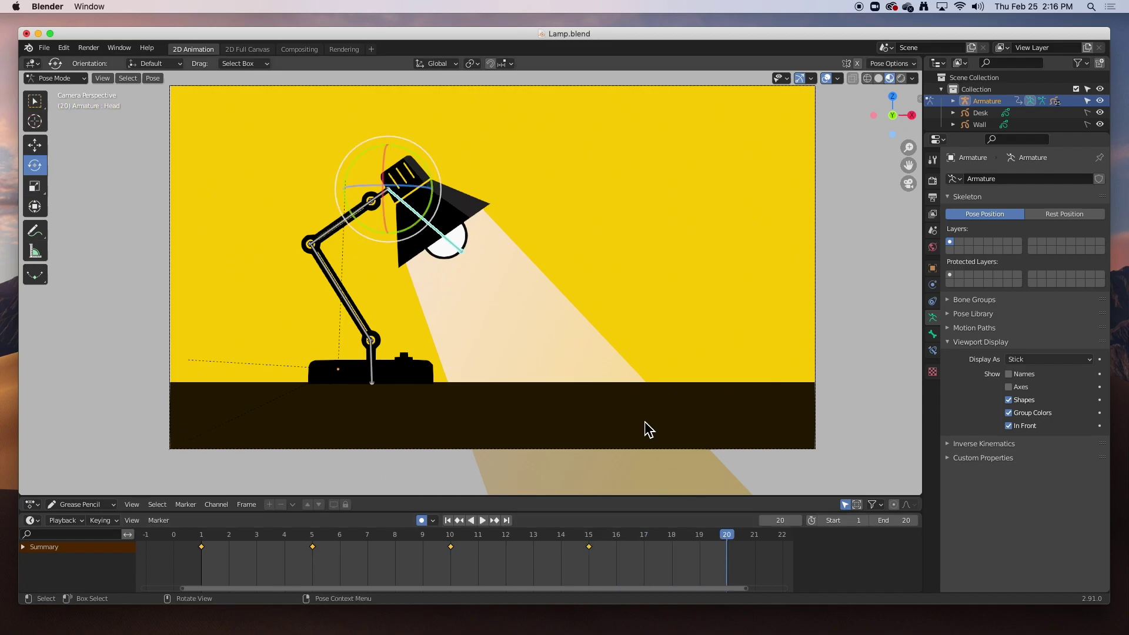
pyautogui.moveTo(427, 223); pyautogui.dragTo(442, 291)
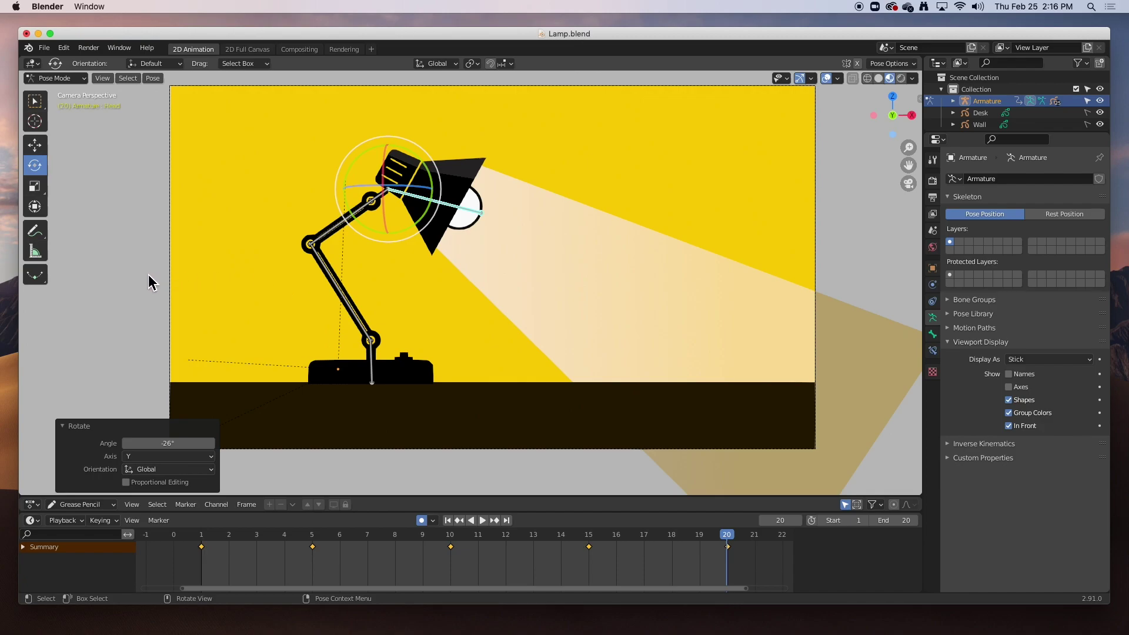
pyautogui.press('space')
pyautogui.press('Escape')
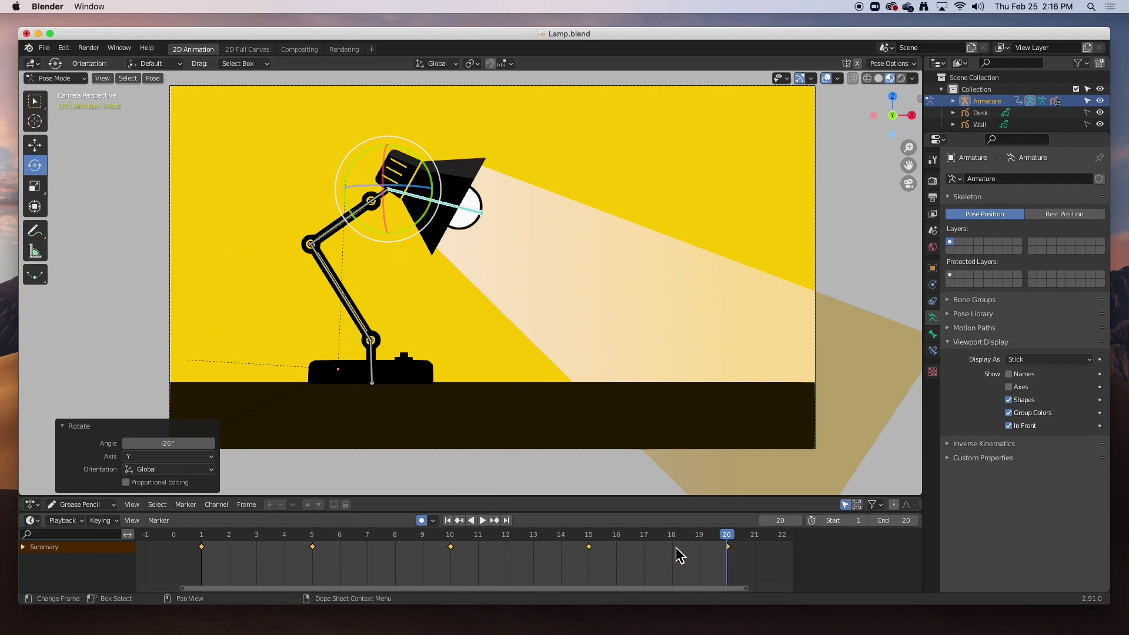
pyautogui.click(483, 521)
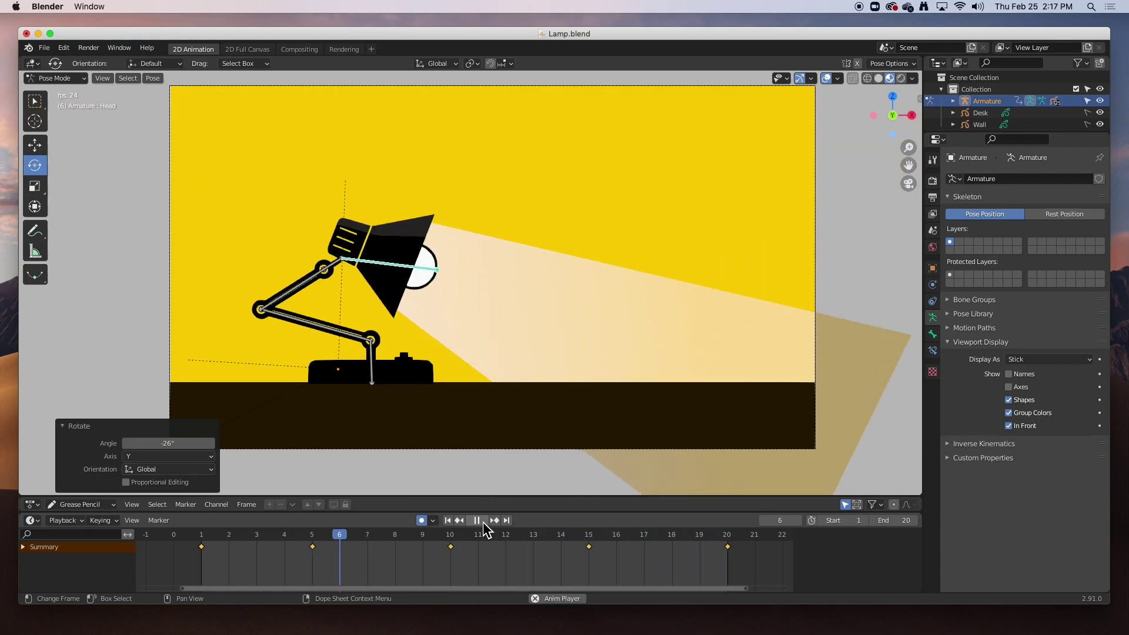
pyautogui.click(481, 521)
# Step: Set the animation's end frame to 40 and show the full frame range in the timeline
pyautogui.click(895, 524)
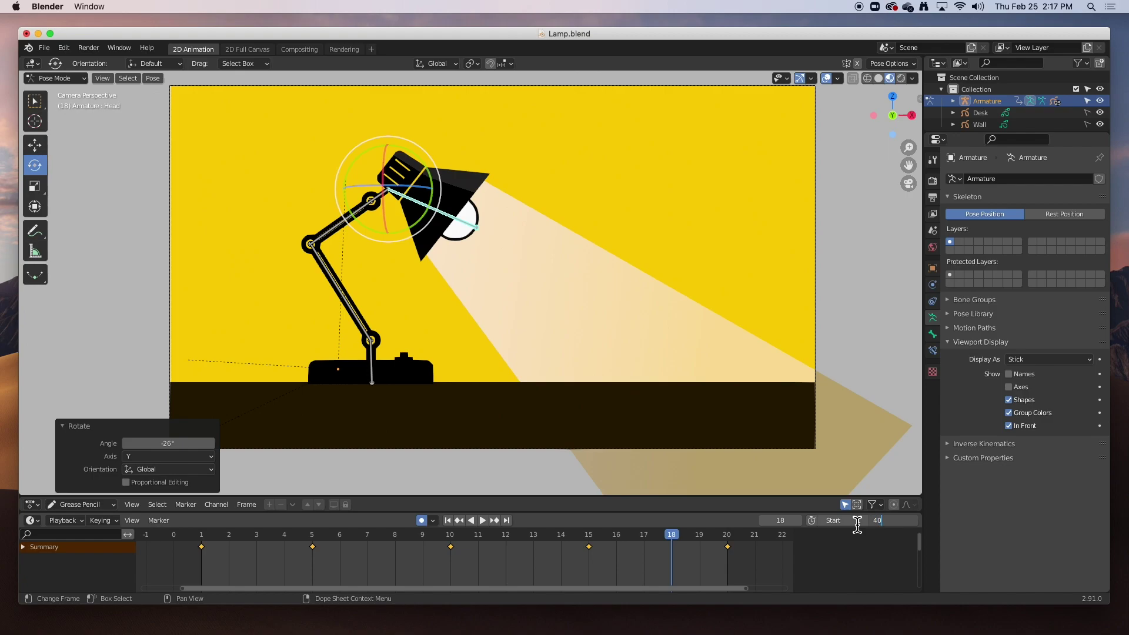
pyautogui.press('Return')
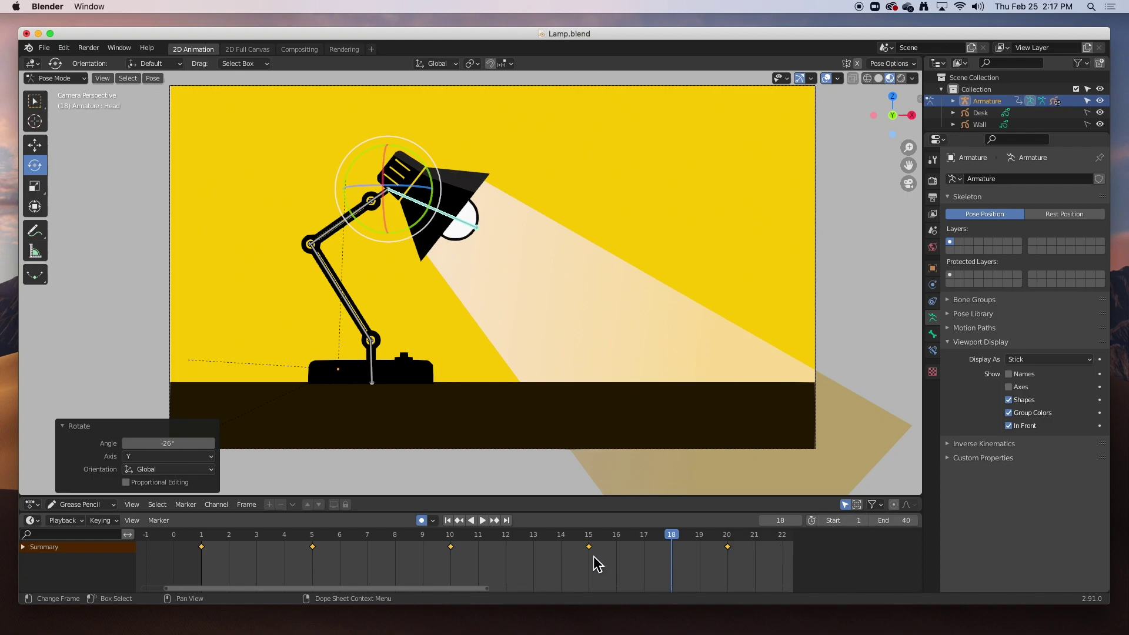
pyautogui.scroll(-3, 571, 565)
pyautogui.scroll(-3, 571, 564)
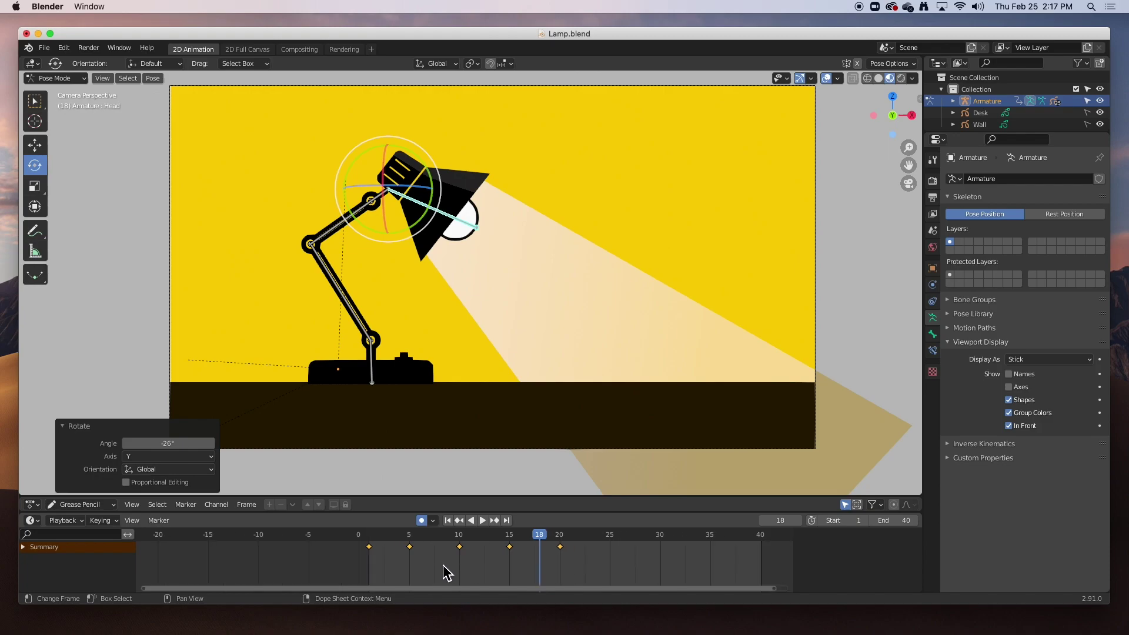
# Step: Try scaling the Head bone's keyframes by about 2.07 from frame 1, preview the playback, and undo the scaling
pyautogui.moveTo(362, 575); pyautogui.dragTo(584, 551)
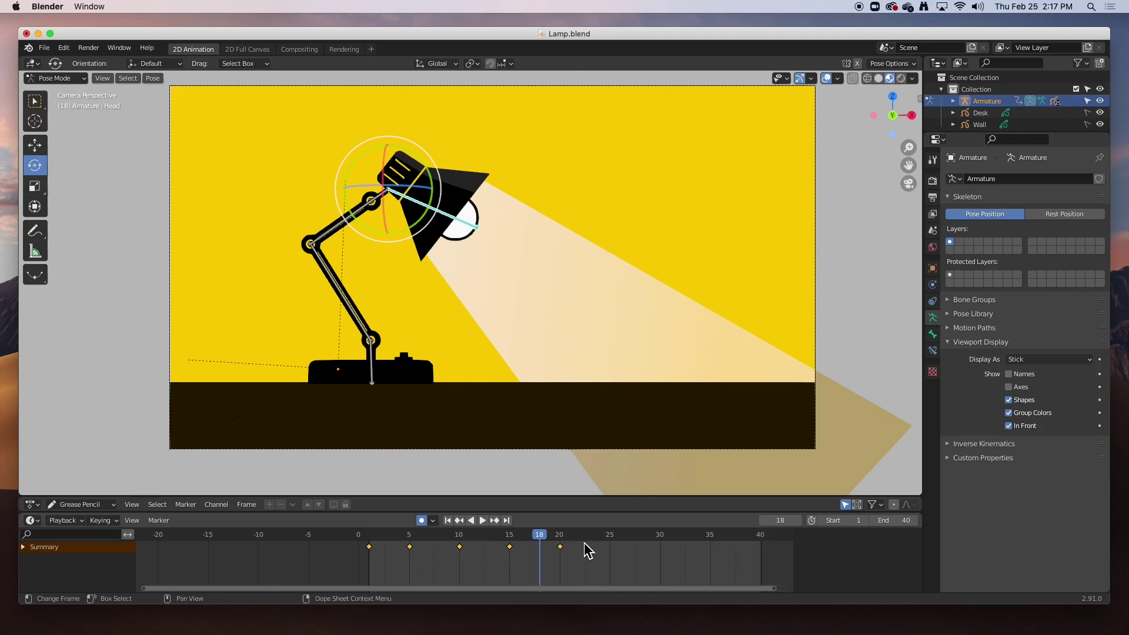
pyautogui.moveTo(399, 544); pyautogui.dragTo(369, 542)
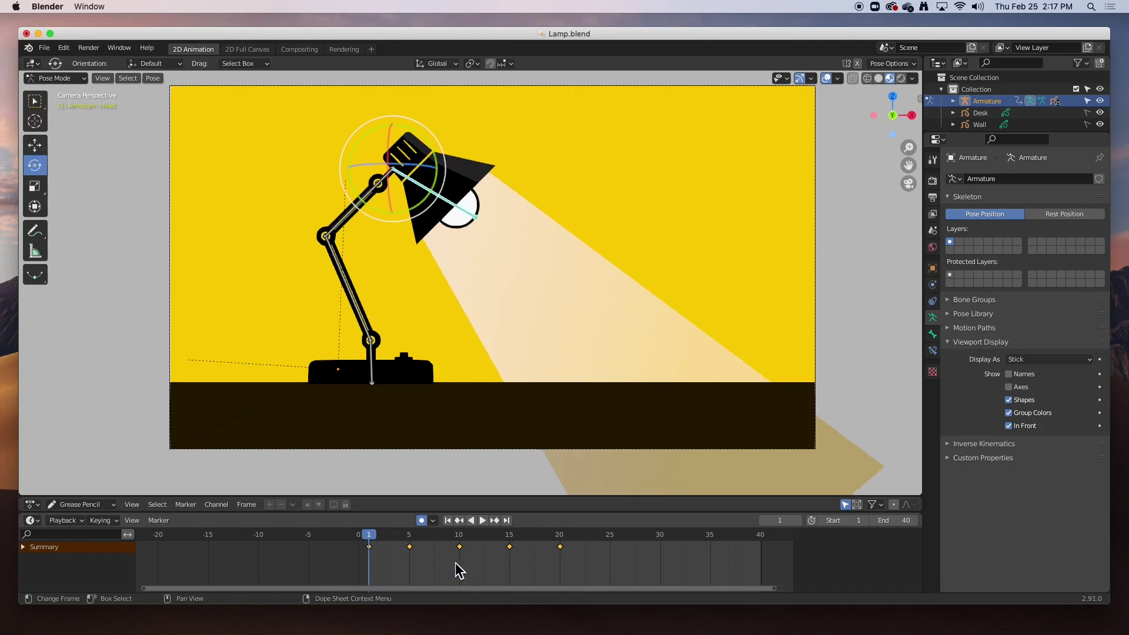
pyautogui.press('s')
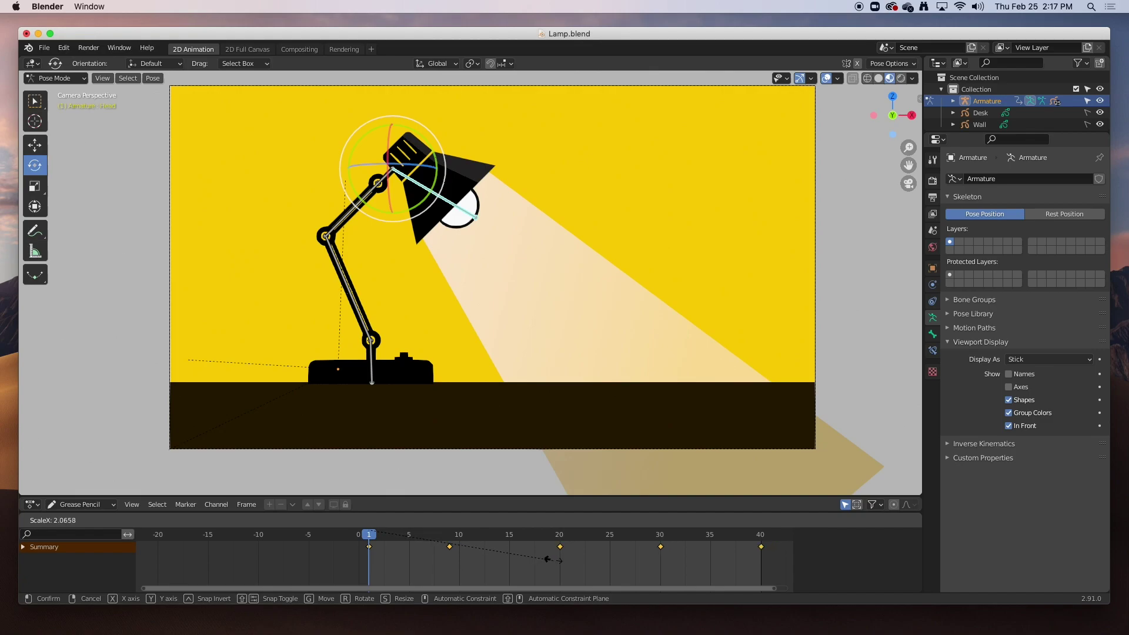
pyautogui.click(546, 559)
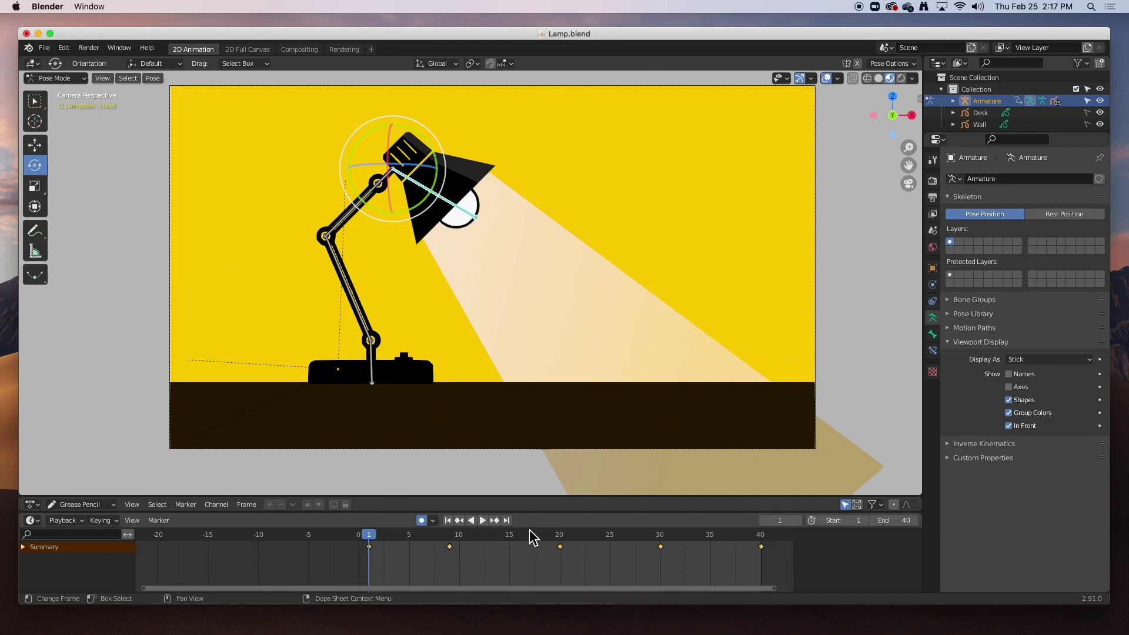
pyautogui.click(483, 520)
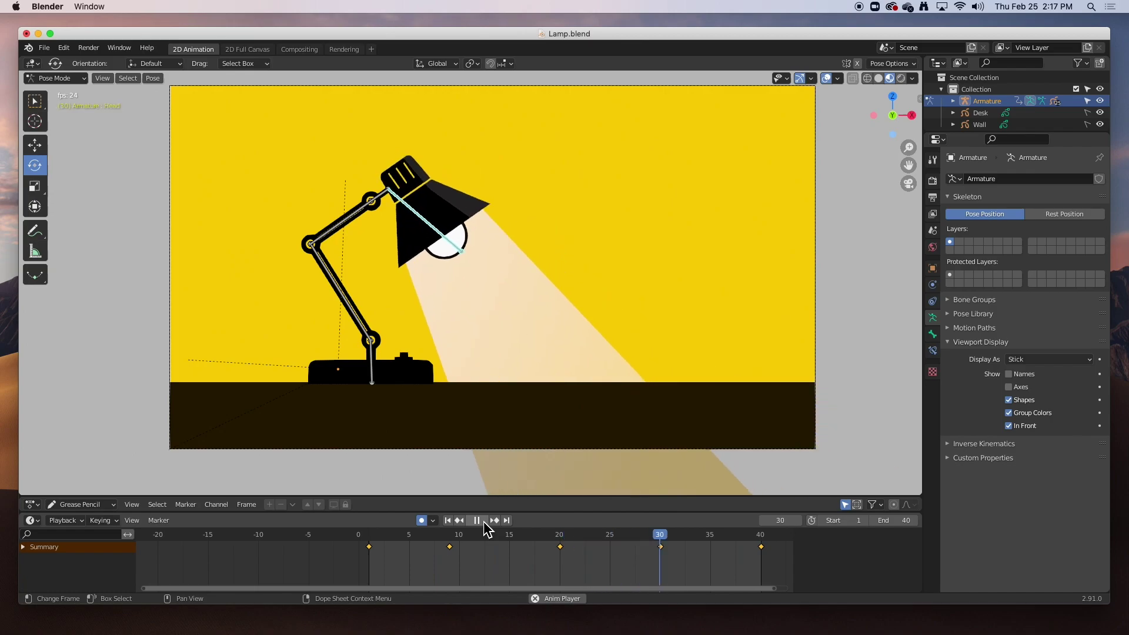
pyautogui.hotkey('ctrl', 'z')
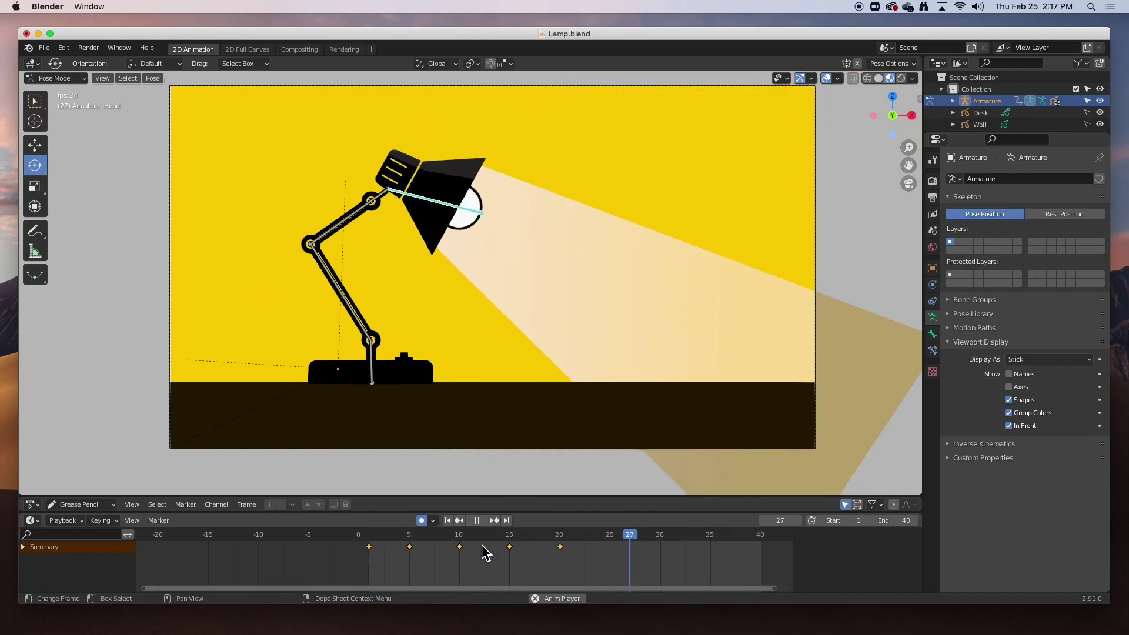
pyautogui.click(477, 520)
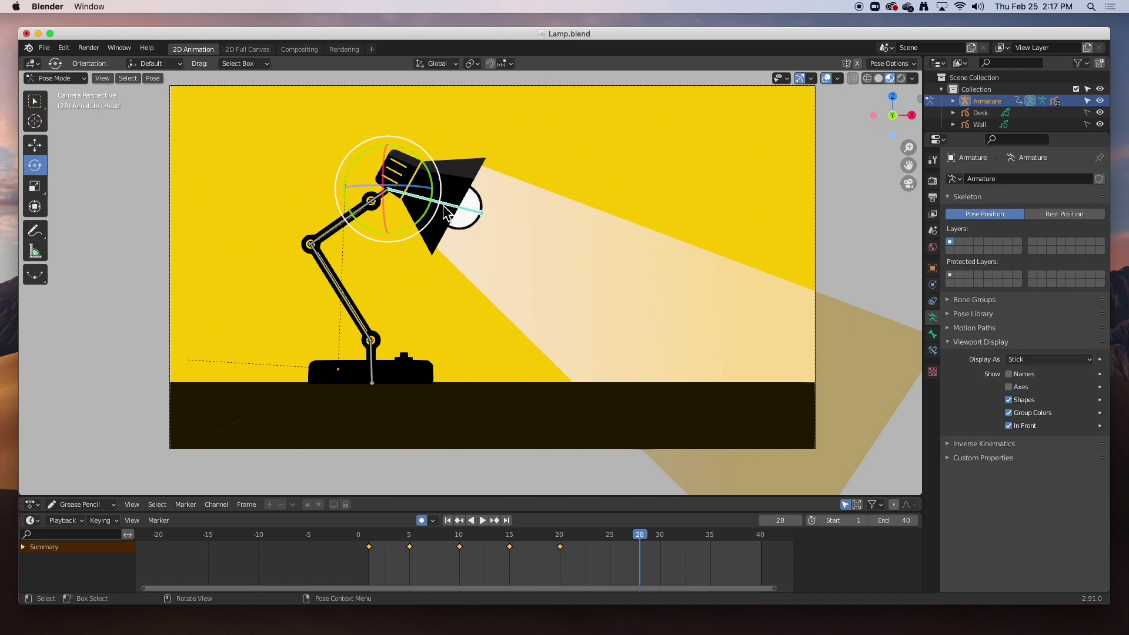
# Step: Select all the lamp's bones and scale their keyframes in time by about 2.76 from frame 1
pyautogui.moveTo(541, 122); pyautogui.dragTo(303, 414)
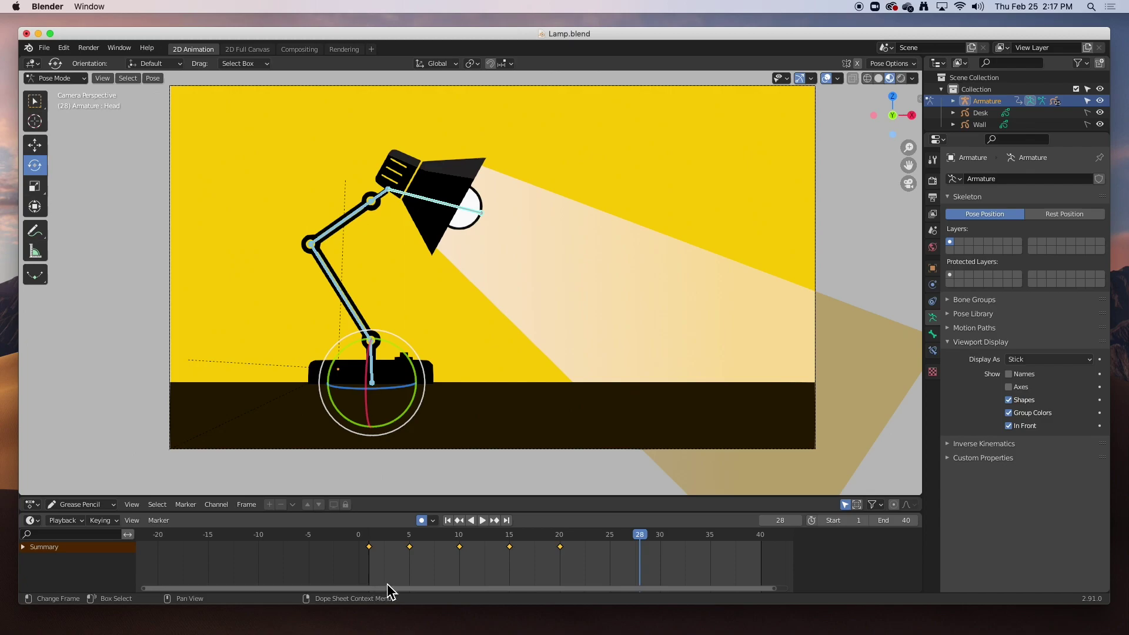
pyautogui.moveTo(530, 116); pyautogui.dragTo(292, 439)
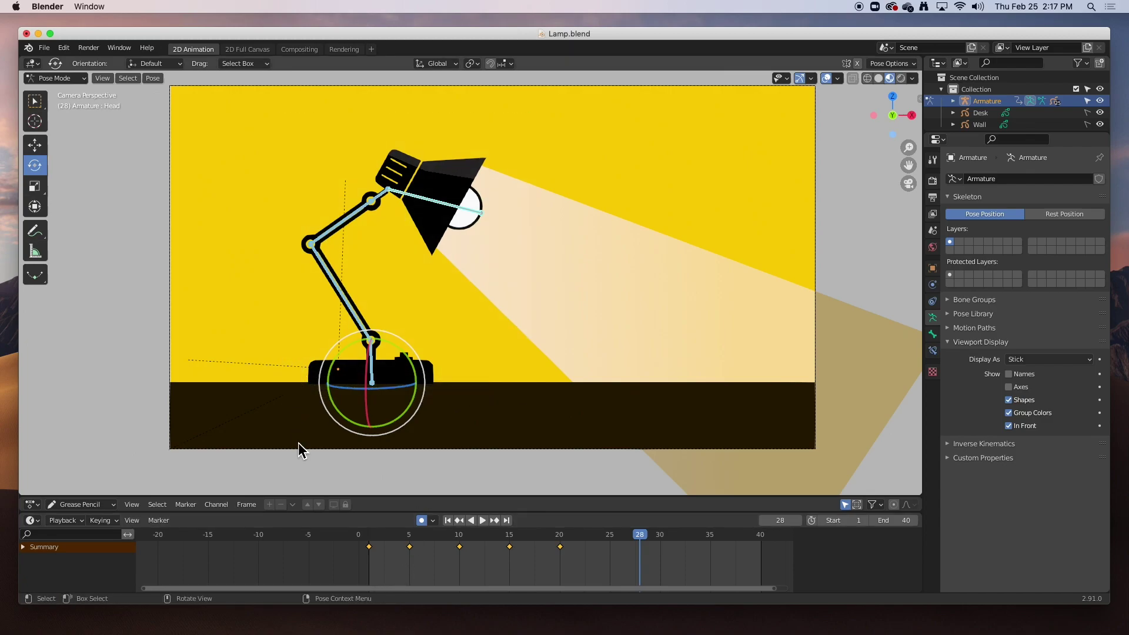
pyautogui.moveTo(385, 548)
pyautogui.mouseDown()
pyautogui.moveTo(370, 548)
pyautogui.moveTo(379, 545)
pyautogui.mouseUp()
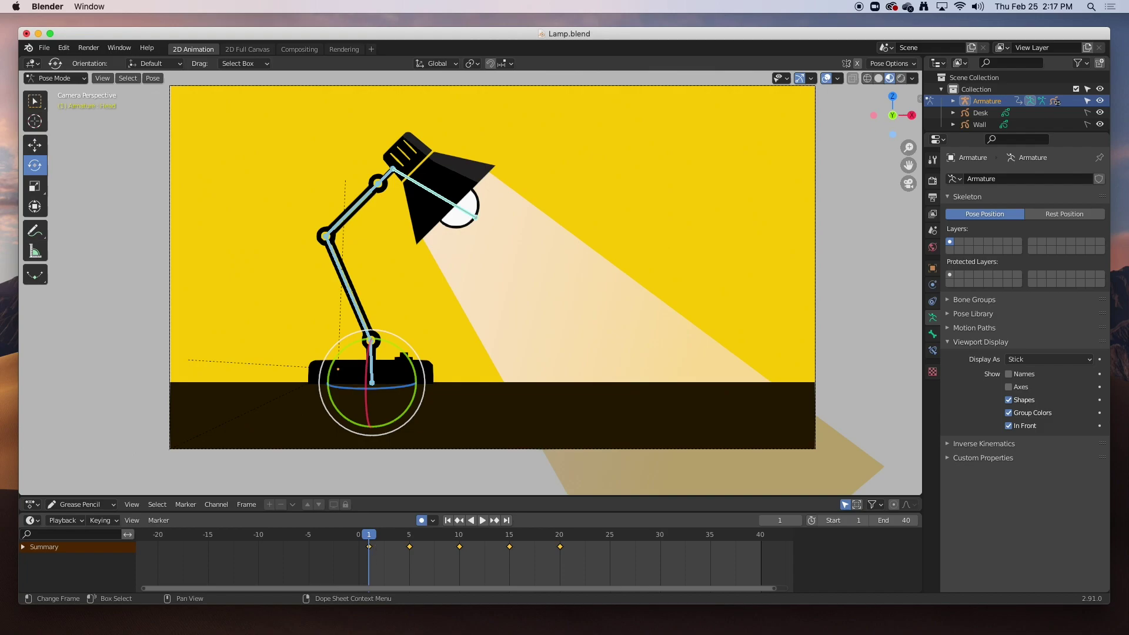
pyautogui.press('s')
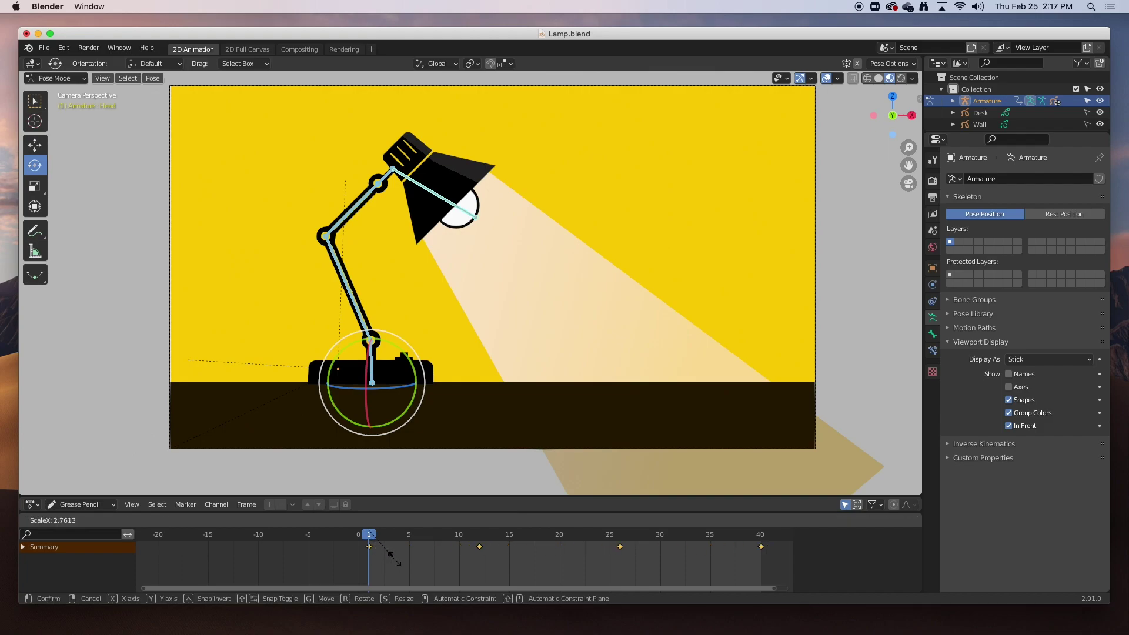
pyautogui.click(398, 563)
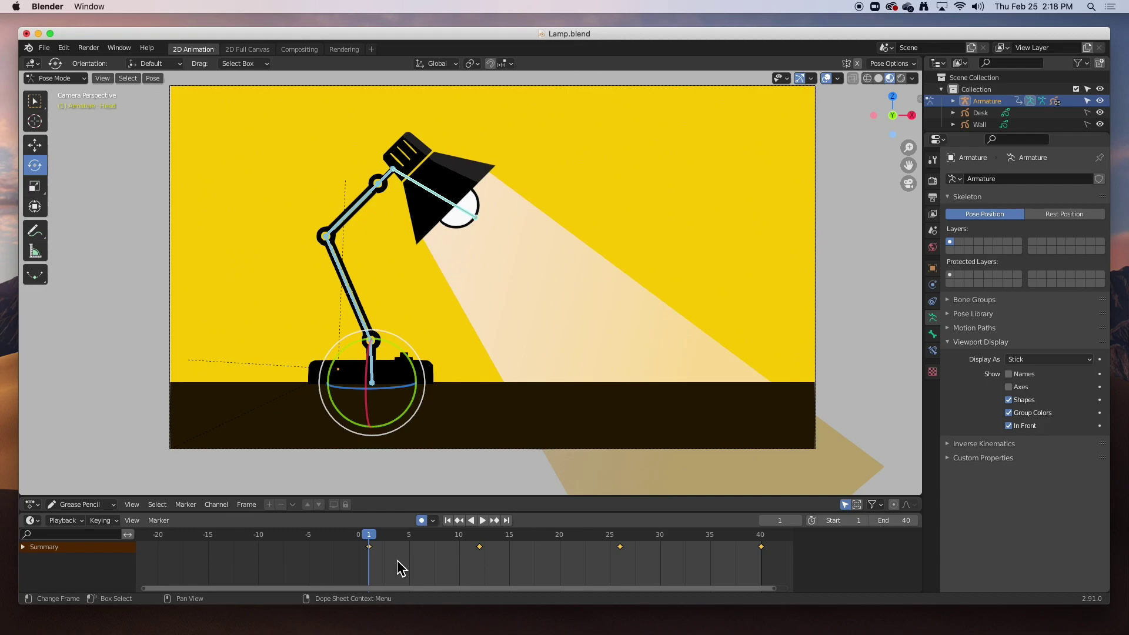
# Step: Move the lamp's second summary keyframe to frame 10 and its third keyframe to frame 25
pyautogui.click(481, 546)
pyautogui.press('g')
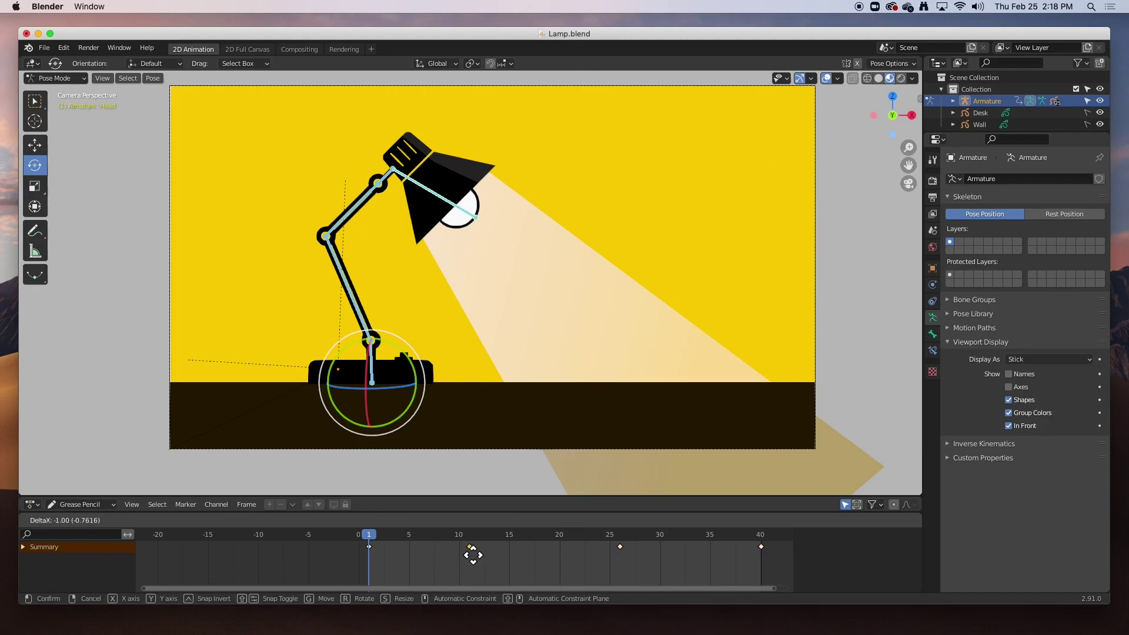
pyautogui.click(464, 552)
pyautogui.moveTo(584, 557); pyautogui.dragTo(630, 545)
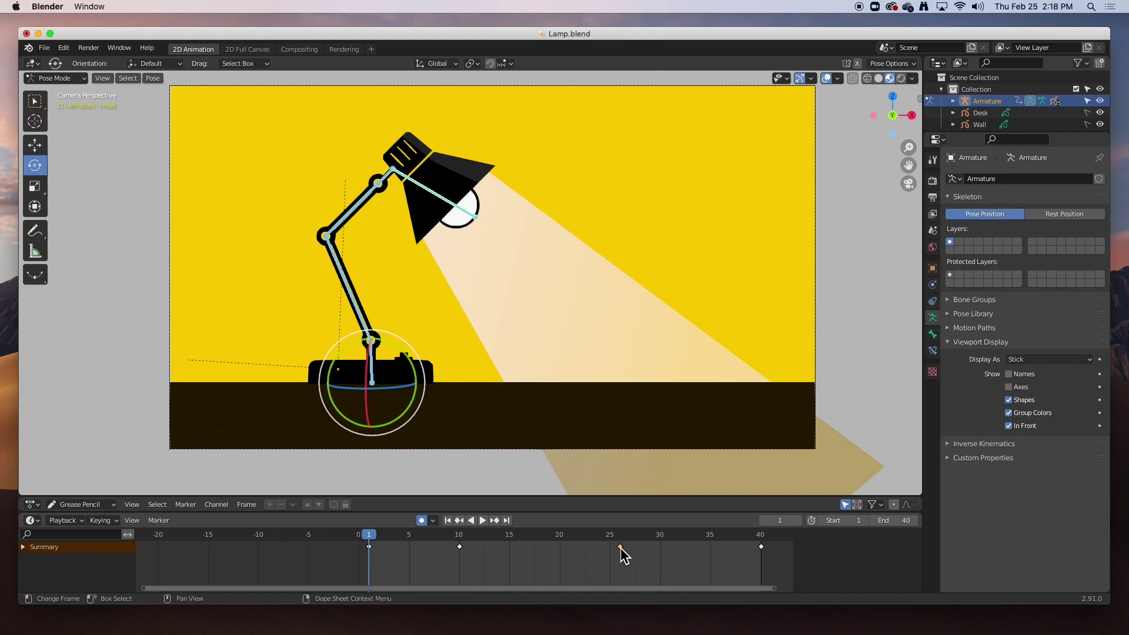
pyautogui.press('g')
pyautogui.click(569, 559)
pyautogui.press('g')
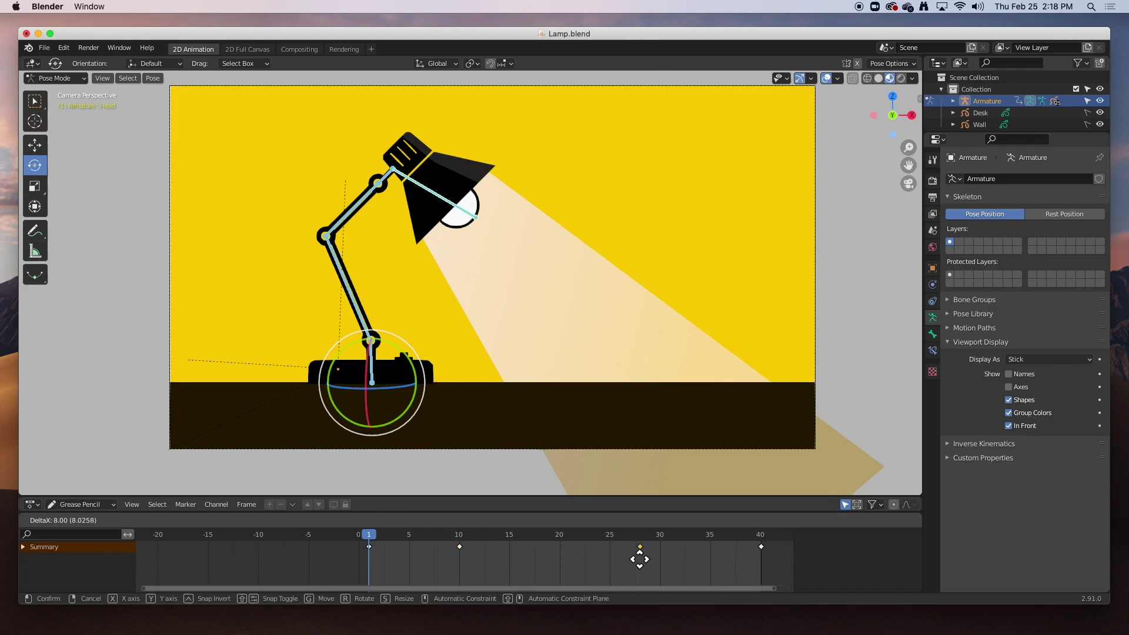
pyautogui.click(602, 561)
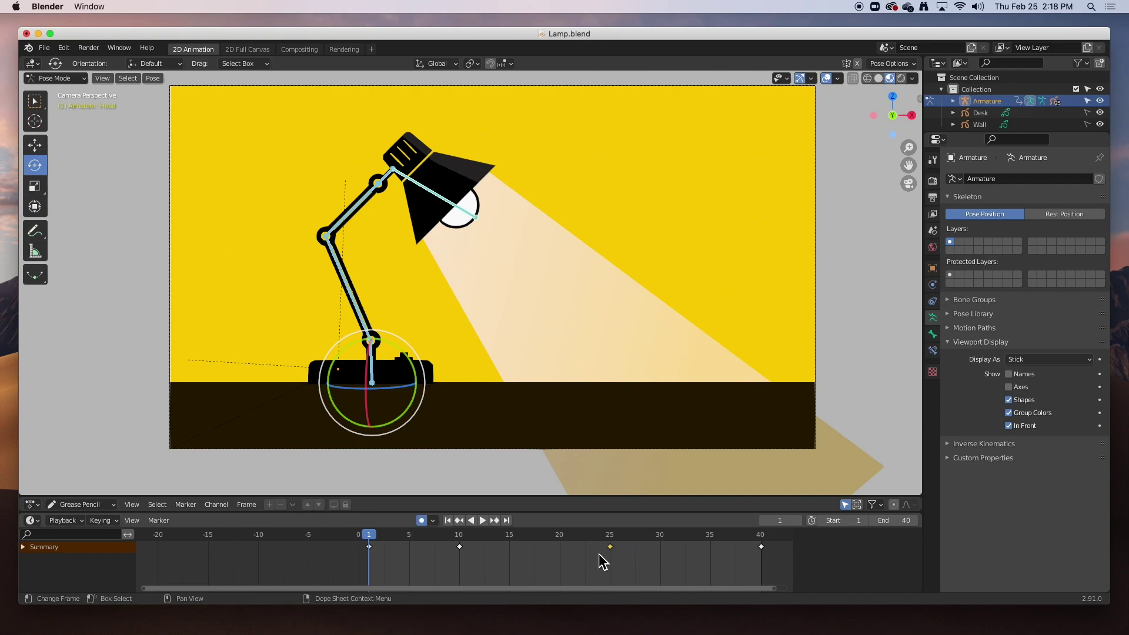
# Step: Move the second summary keyframe to frame 15 and play back the animation
pyautogui.click(469, 546)
pyautogui.press('g')
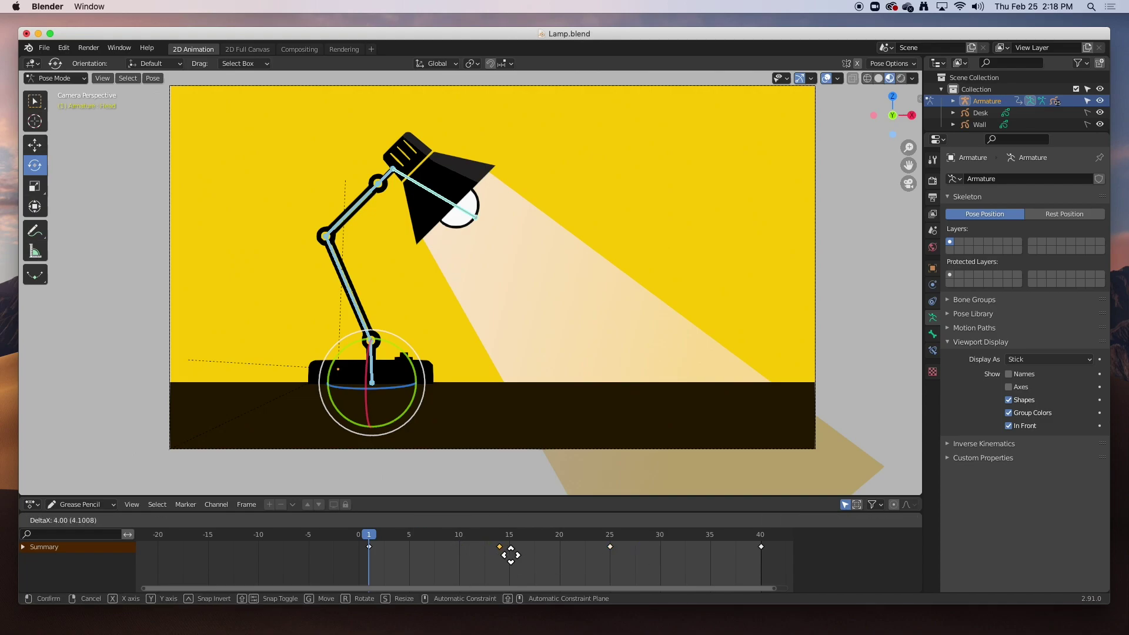
pyautogui.click(513, 557)
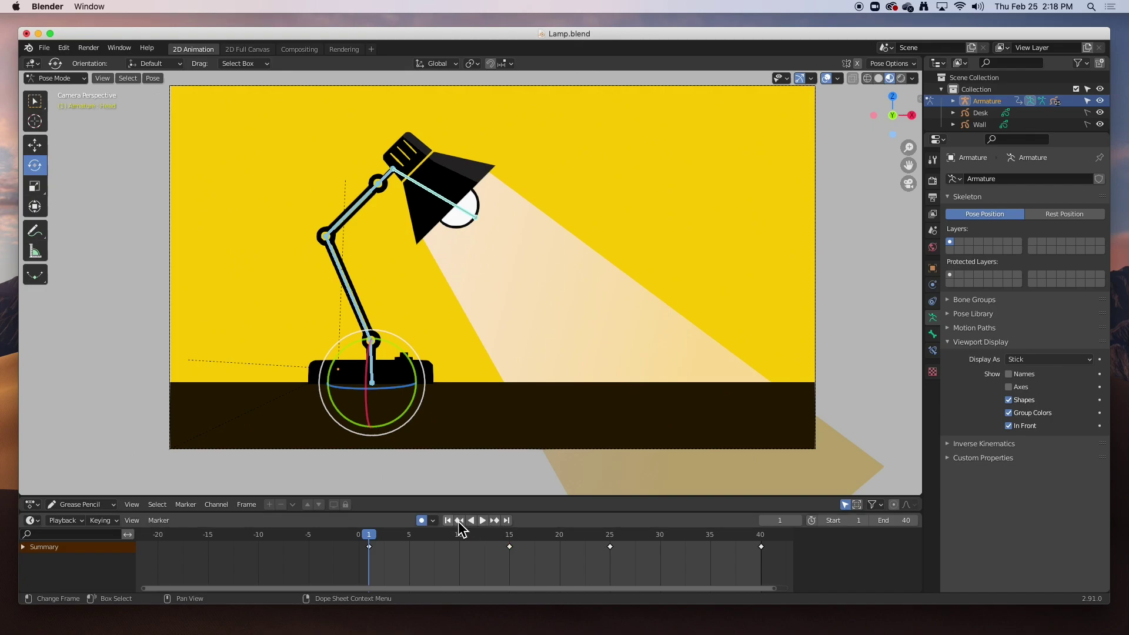
pyautogui.click(483, 521)
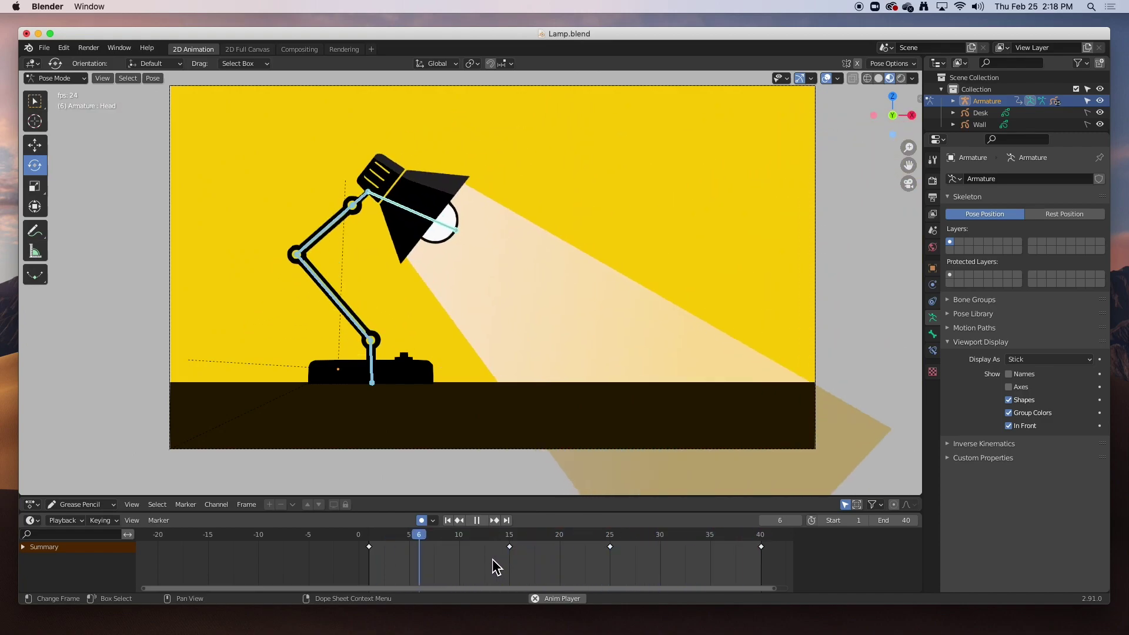
# Step: While the animation plays, move the second summary keyframe to frame 7 and the third to frame 21
pyautogui.click(509, 547)
pyautogui.press('g')
pyautogui.click(421, 560)
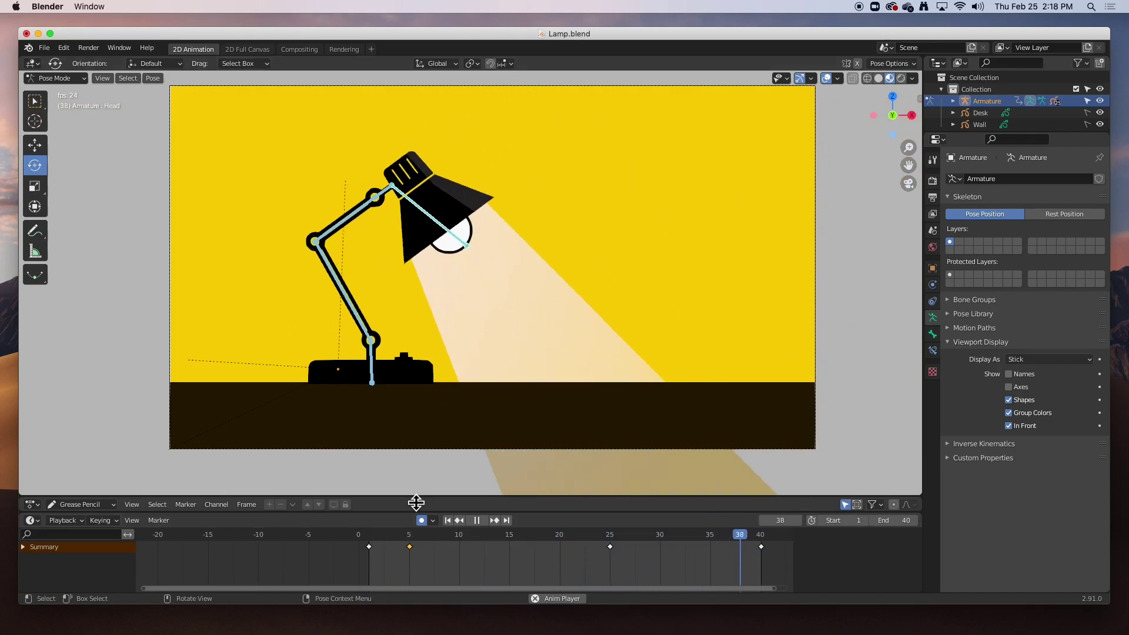
pyautogui.moveTo(411, 548)
pyautogui.mouseDown()
pyautogui.moveTo(441, 549)
pyautogui.moveTo(431, 552)
pyautogui.mouseUp()
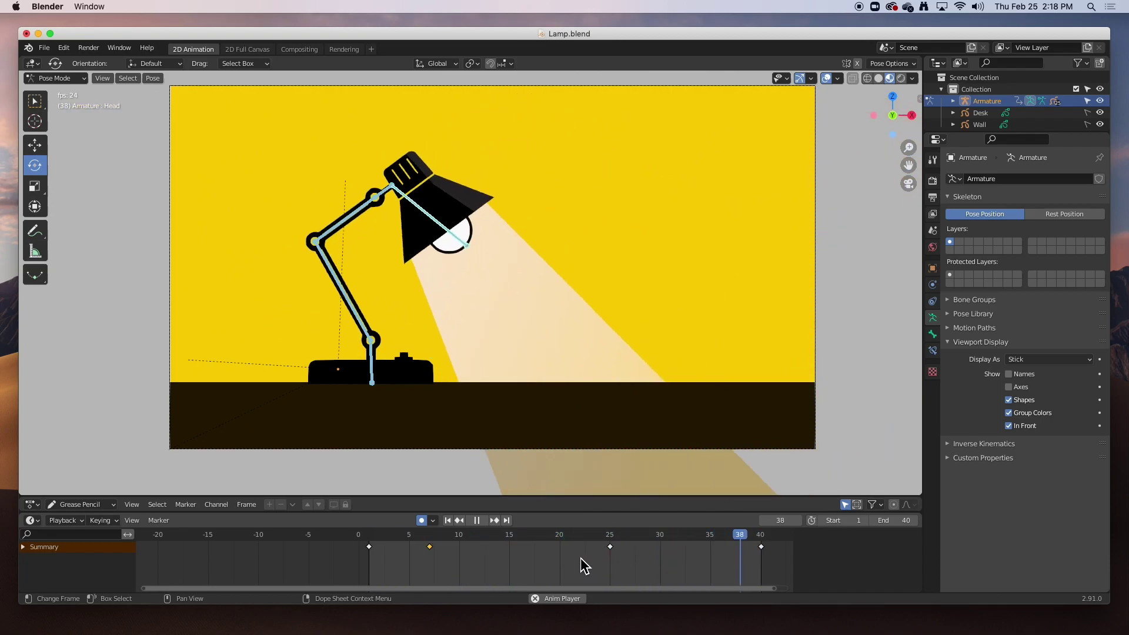
pyautogui.click(610, 548)
pyautogui.moveTo(612, 551); pyautogui.dragTo(559, 579)
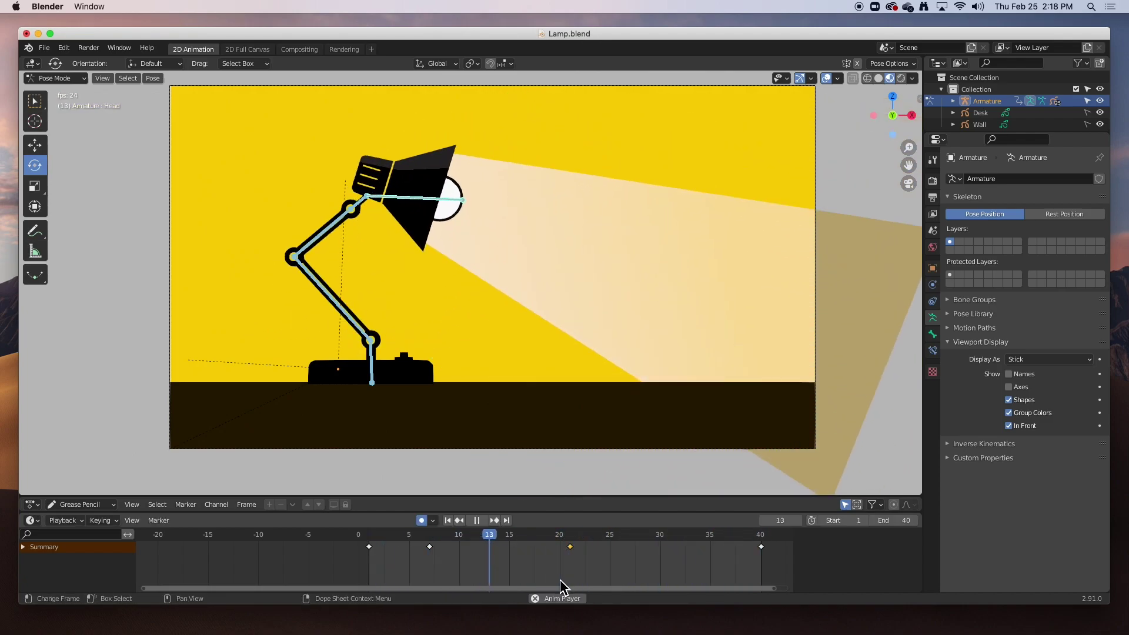